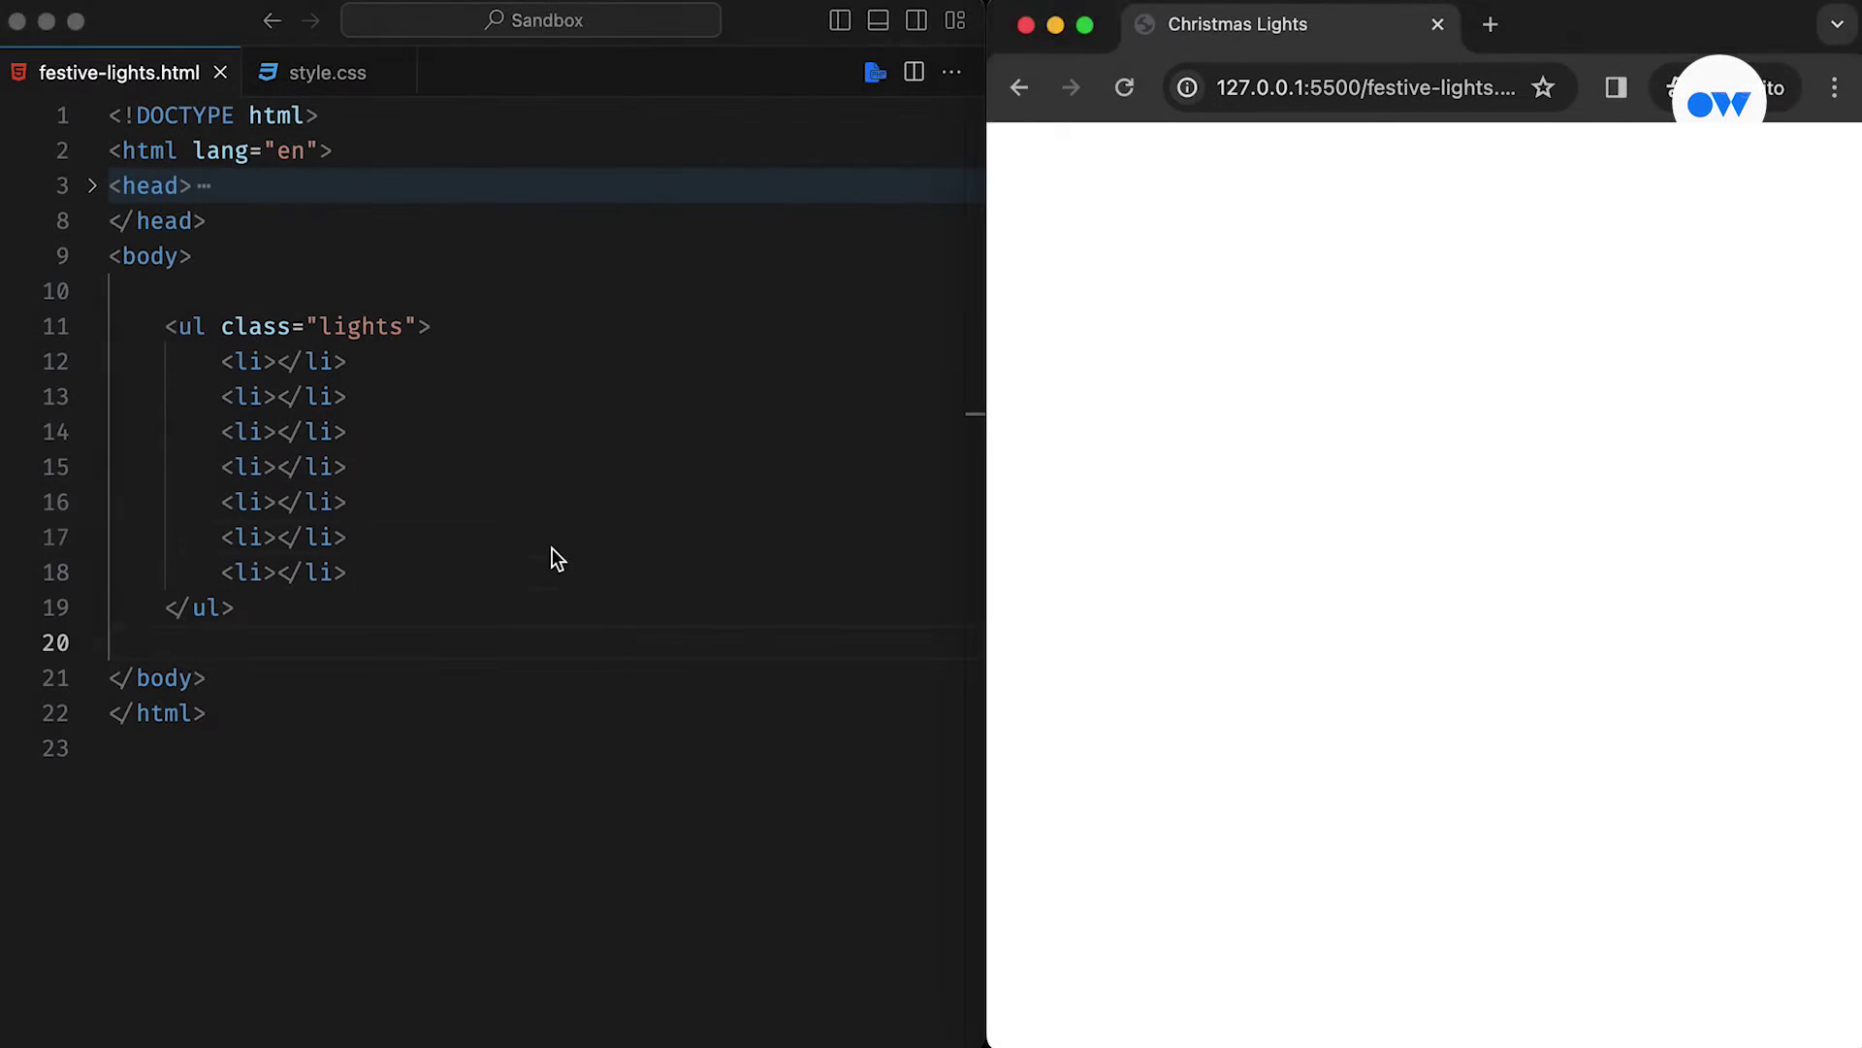
- Review the lights list markup in the HTML file before styling it
click(527, 538)
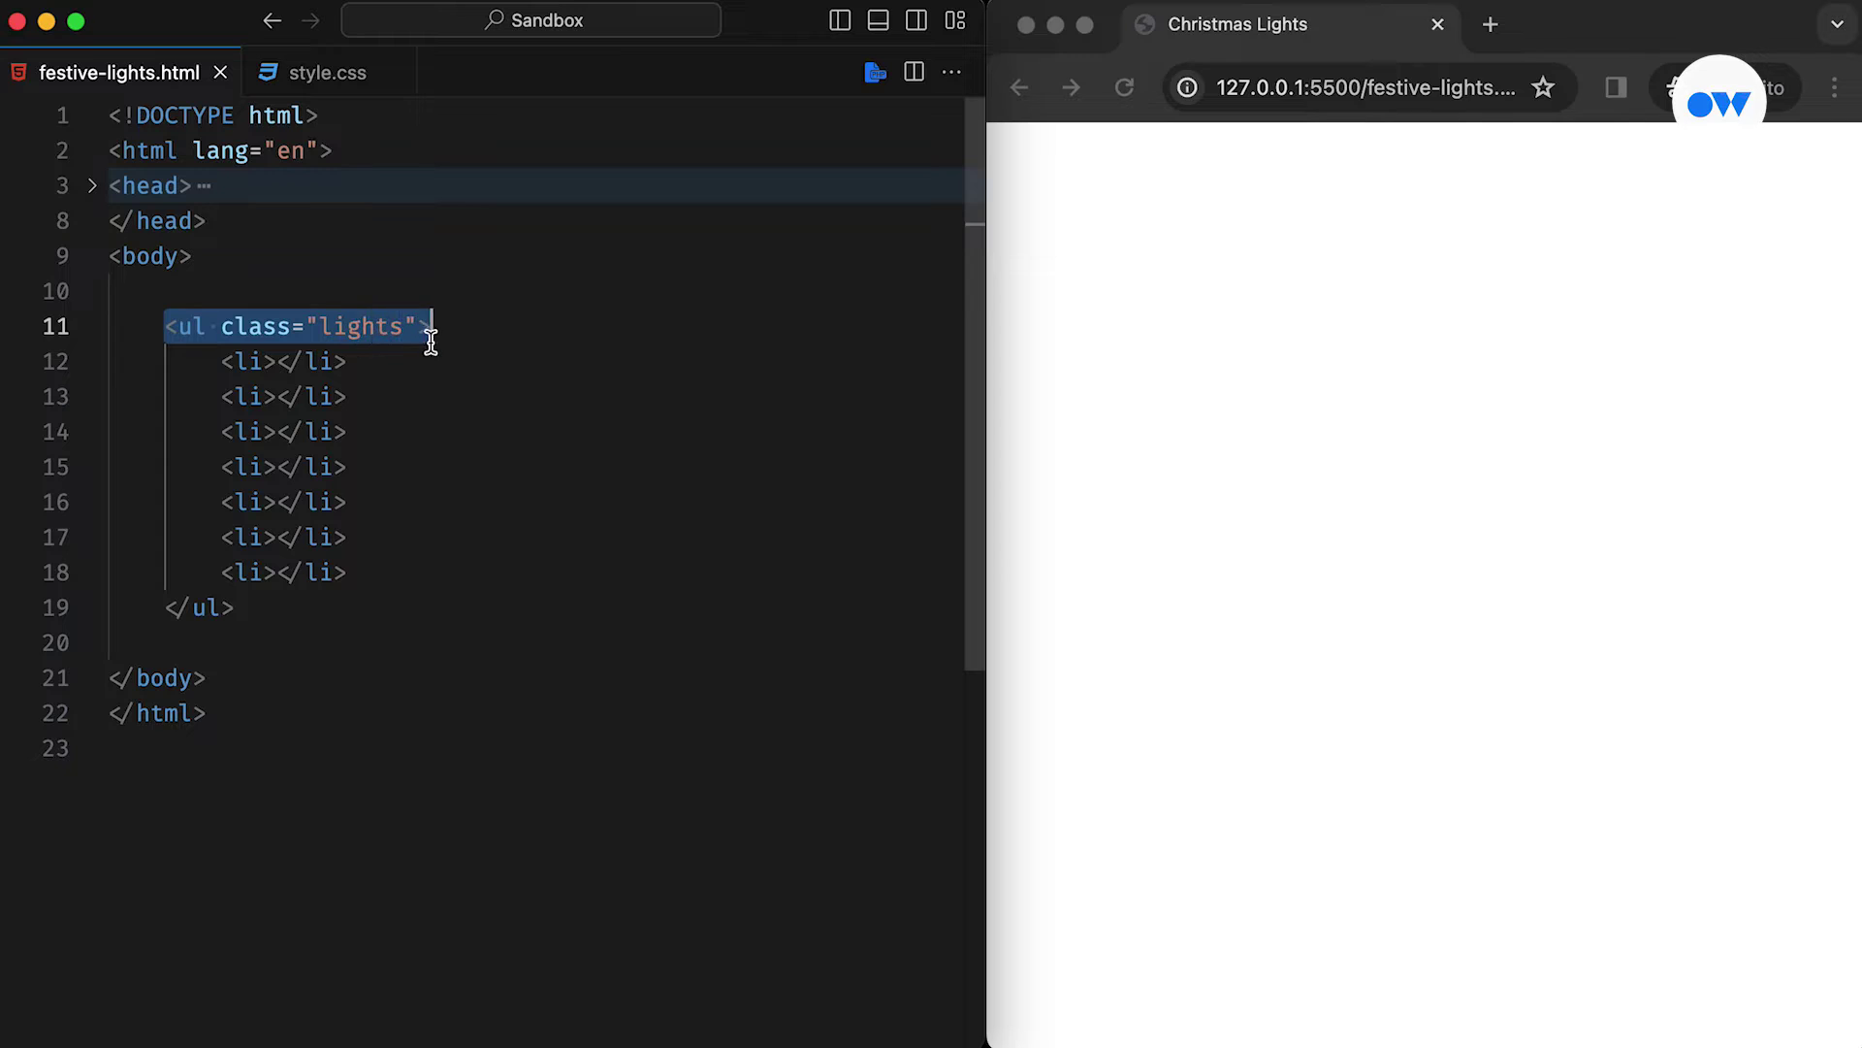
drag(431, 339, 355, 583)
click(353, 618)
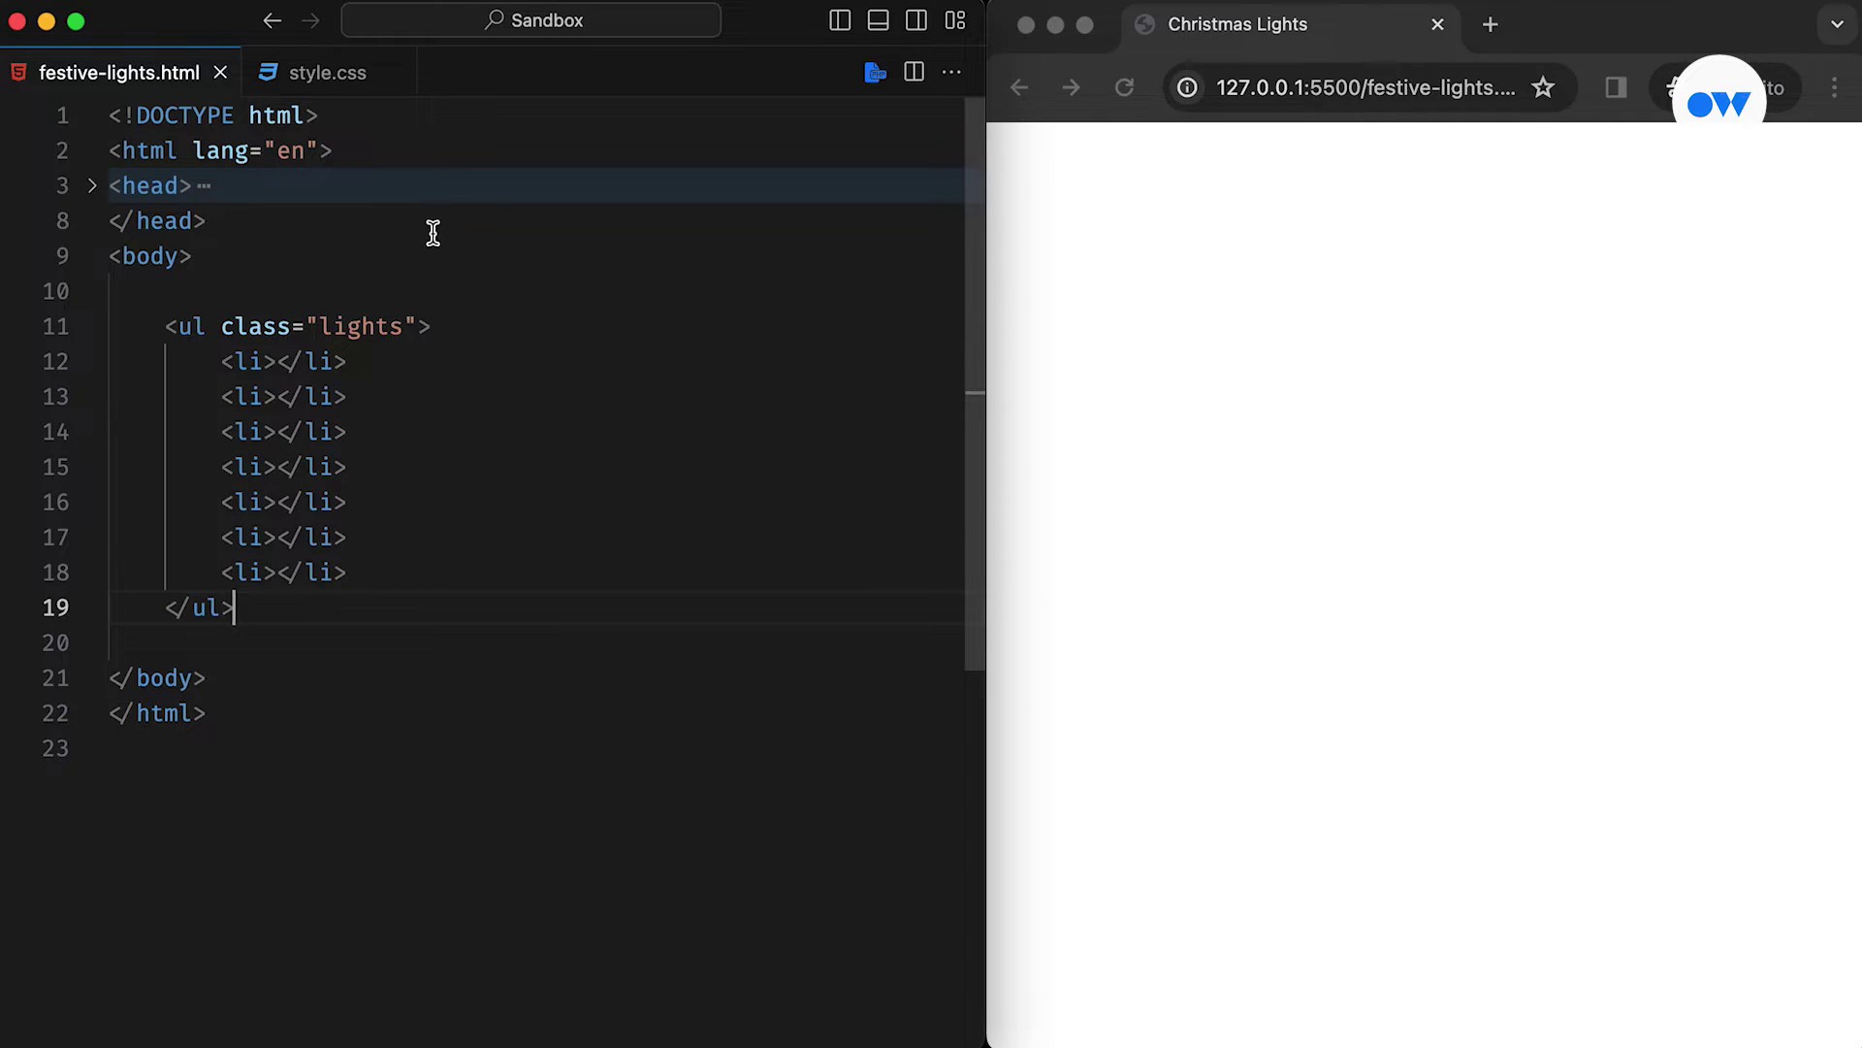
- In style.css give body background-color #000, save, and begin an empty .lights rule
click(333, 73)
text(bo)
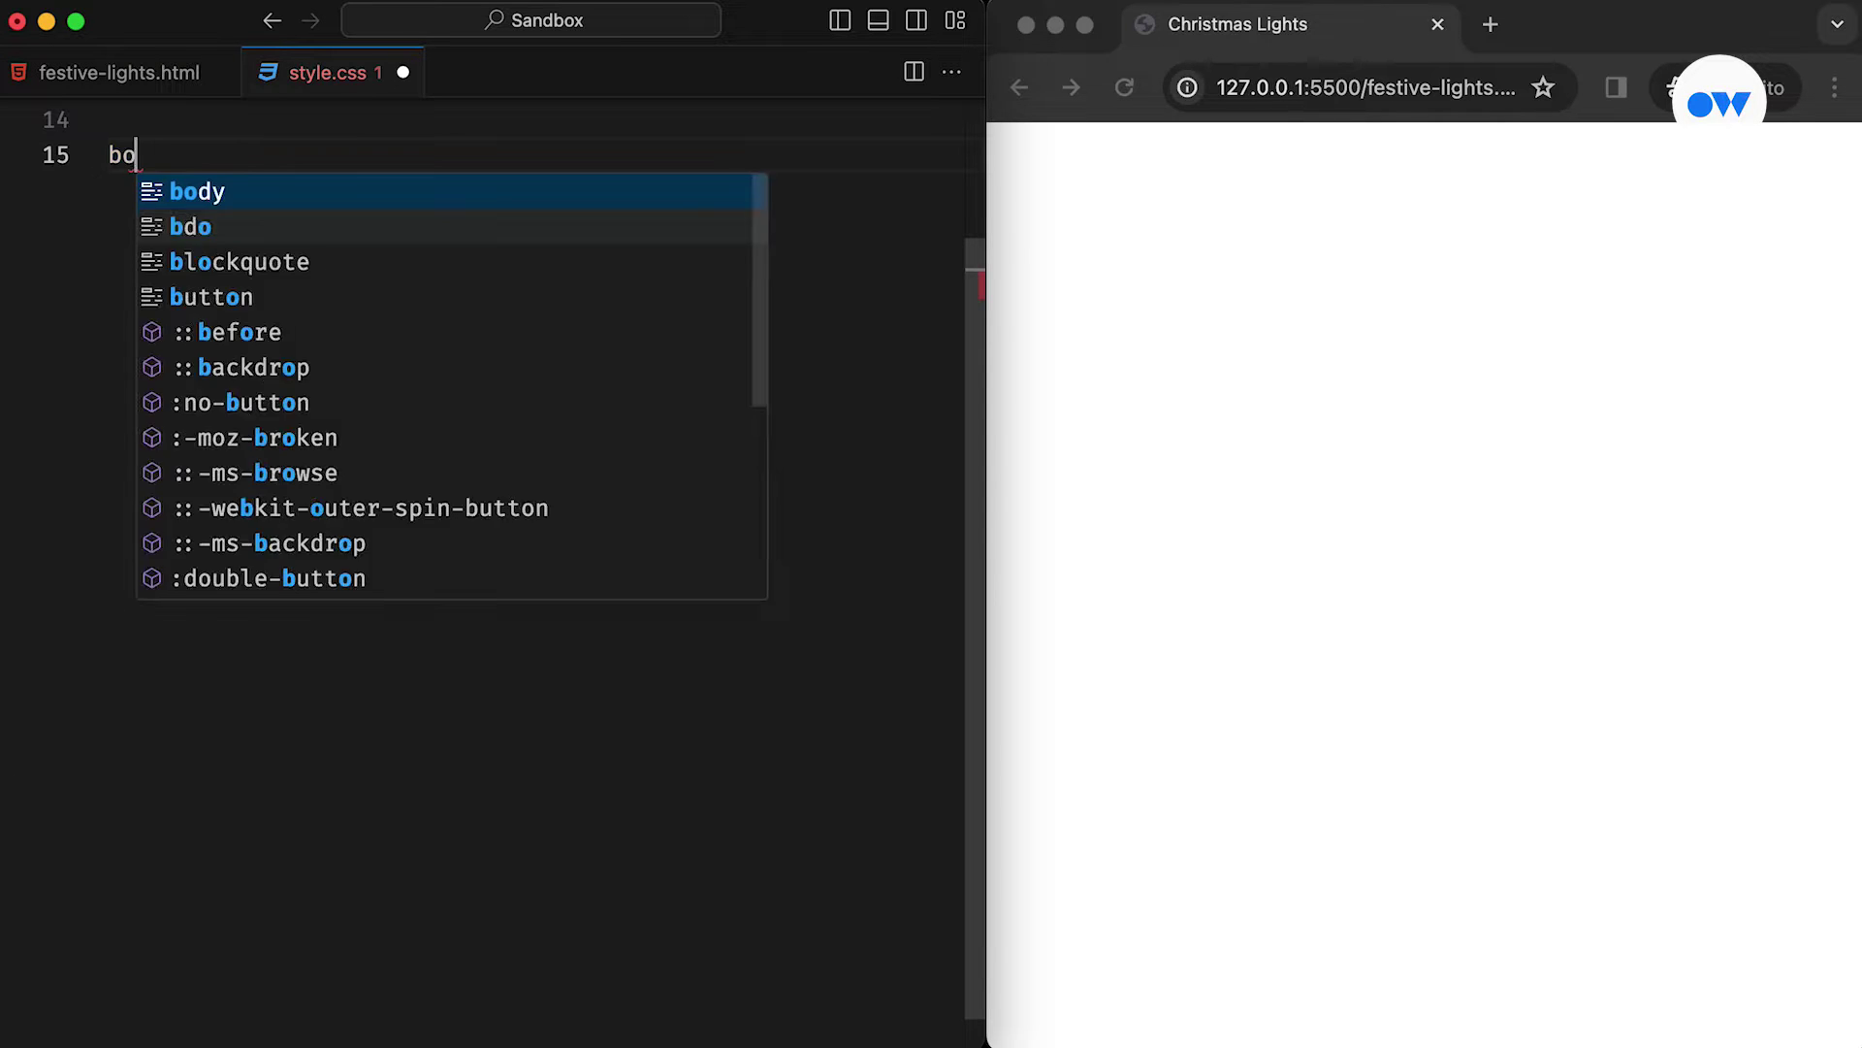
text(dy {   )
text(back)
key(Return)
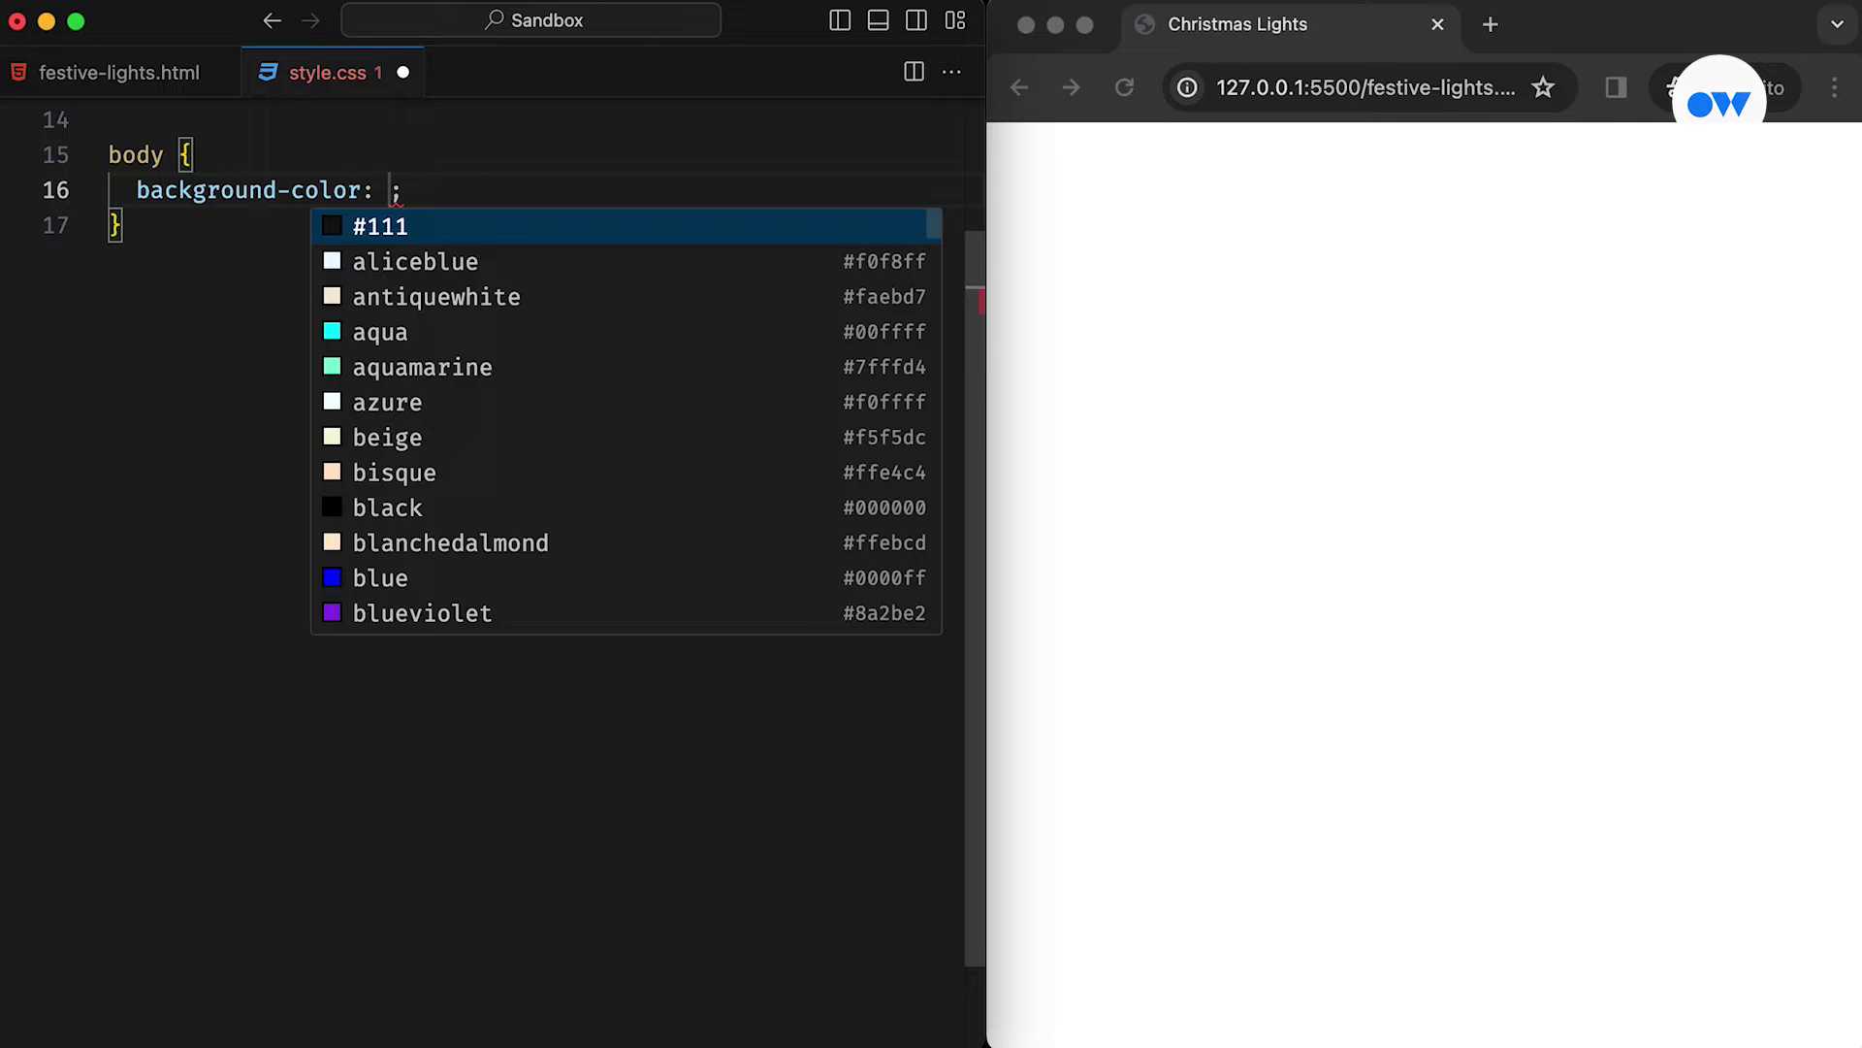
text(#000)
key(super+s)
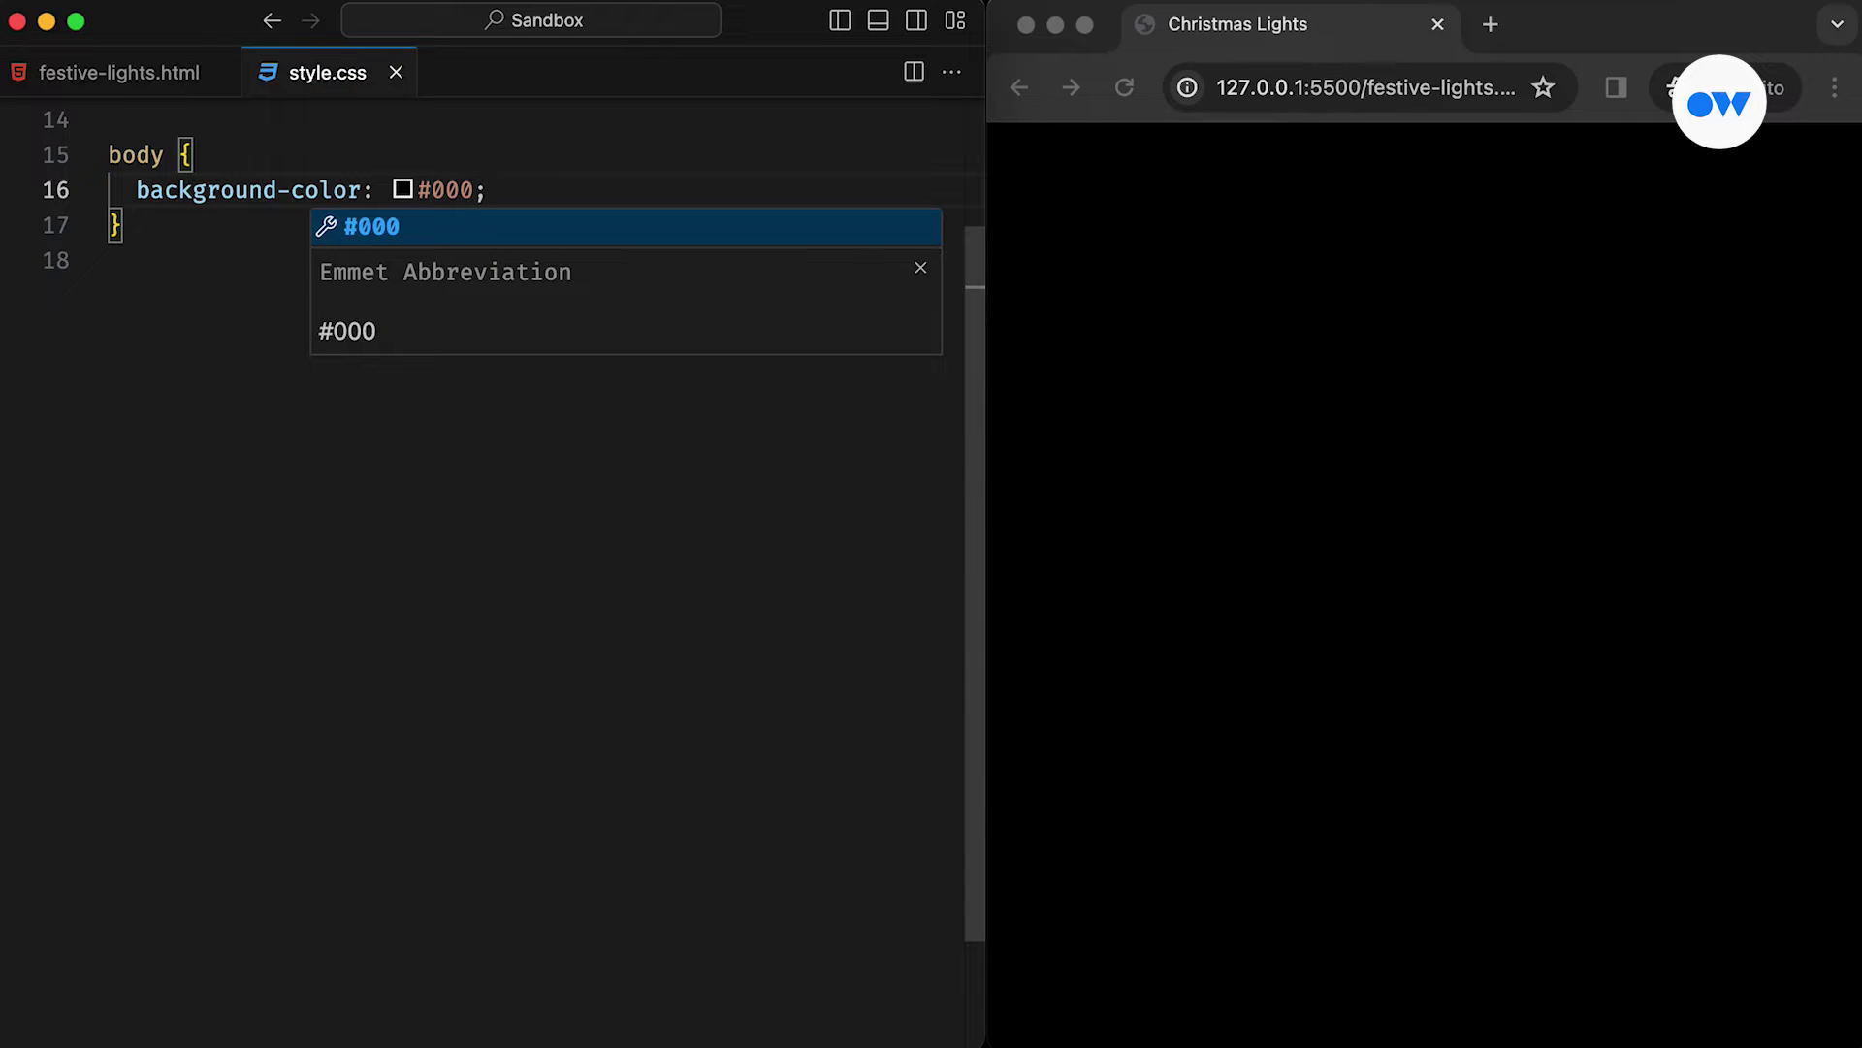
key(Escape)
key(Down)
key(Down)
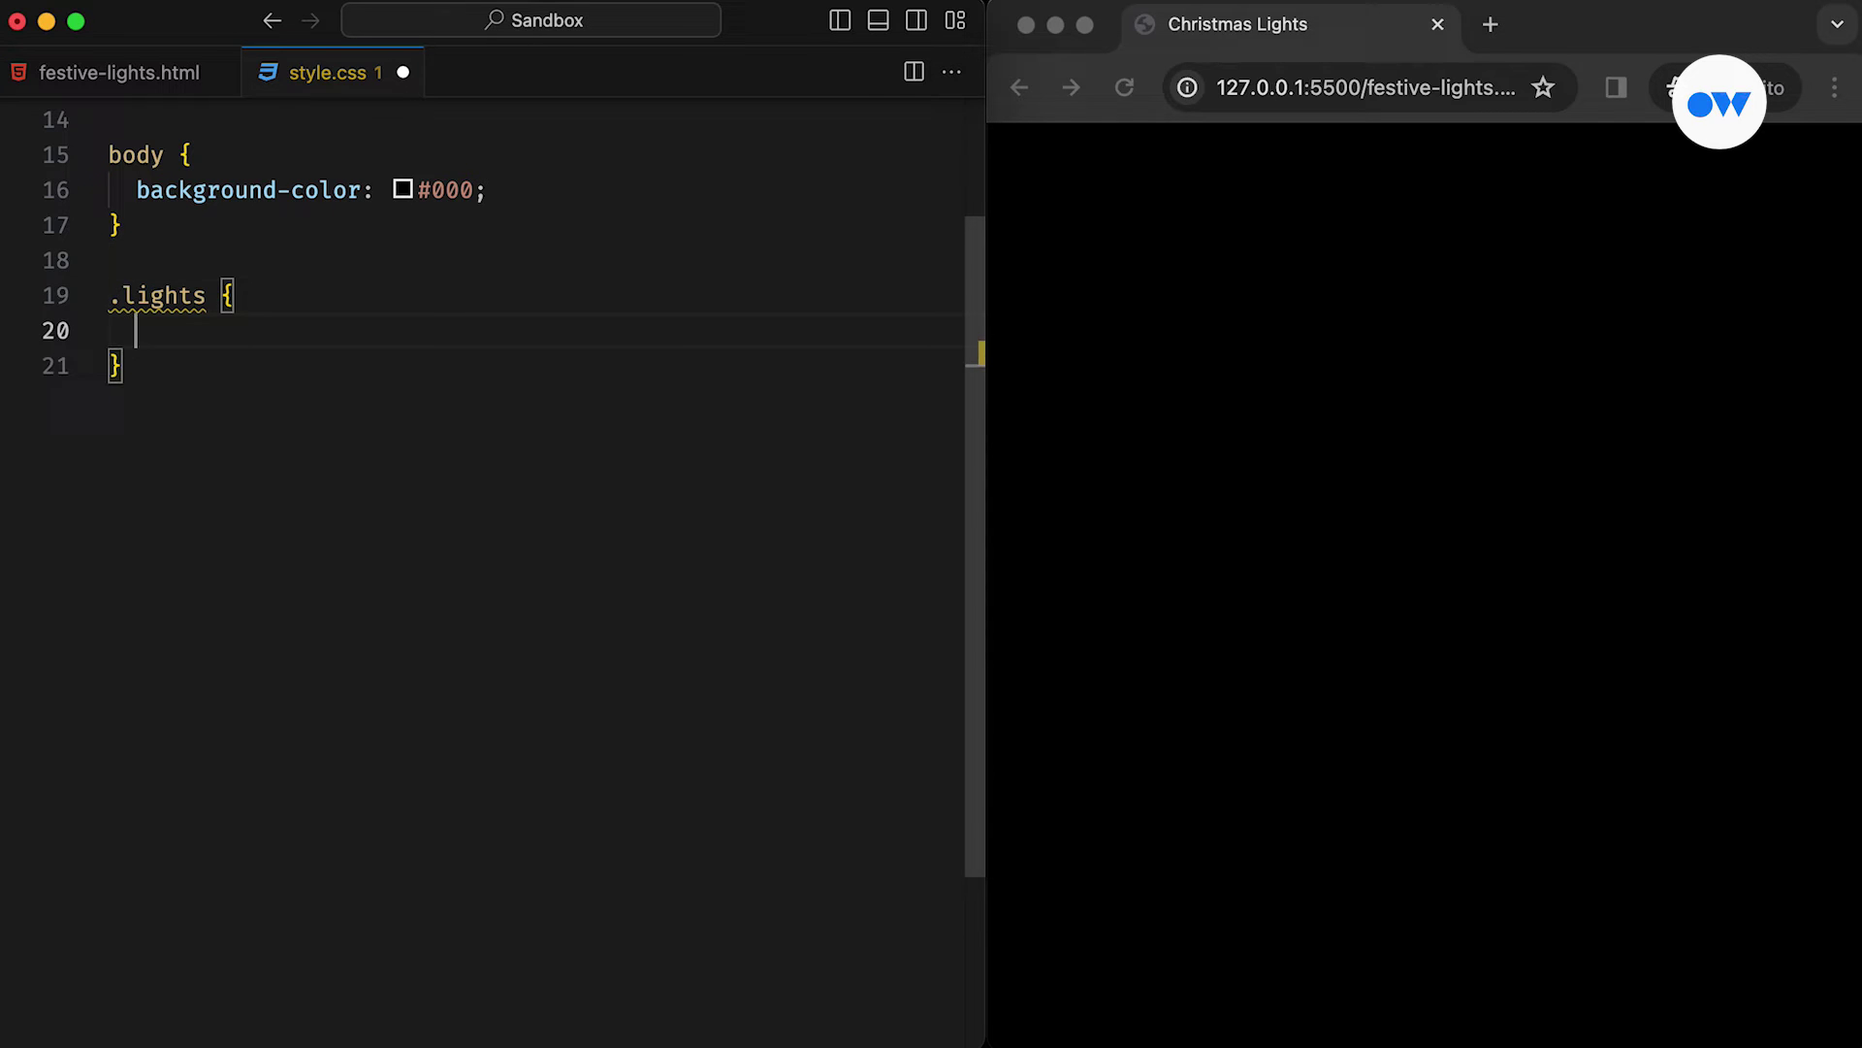
text(--color-1: 255, )
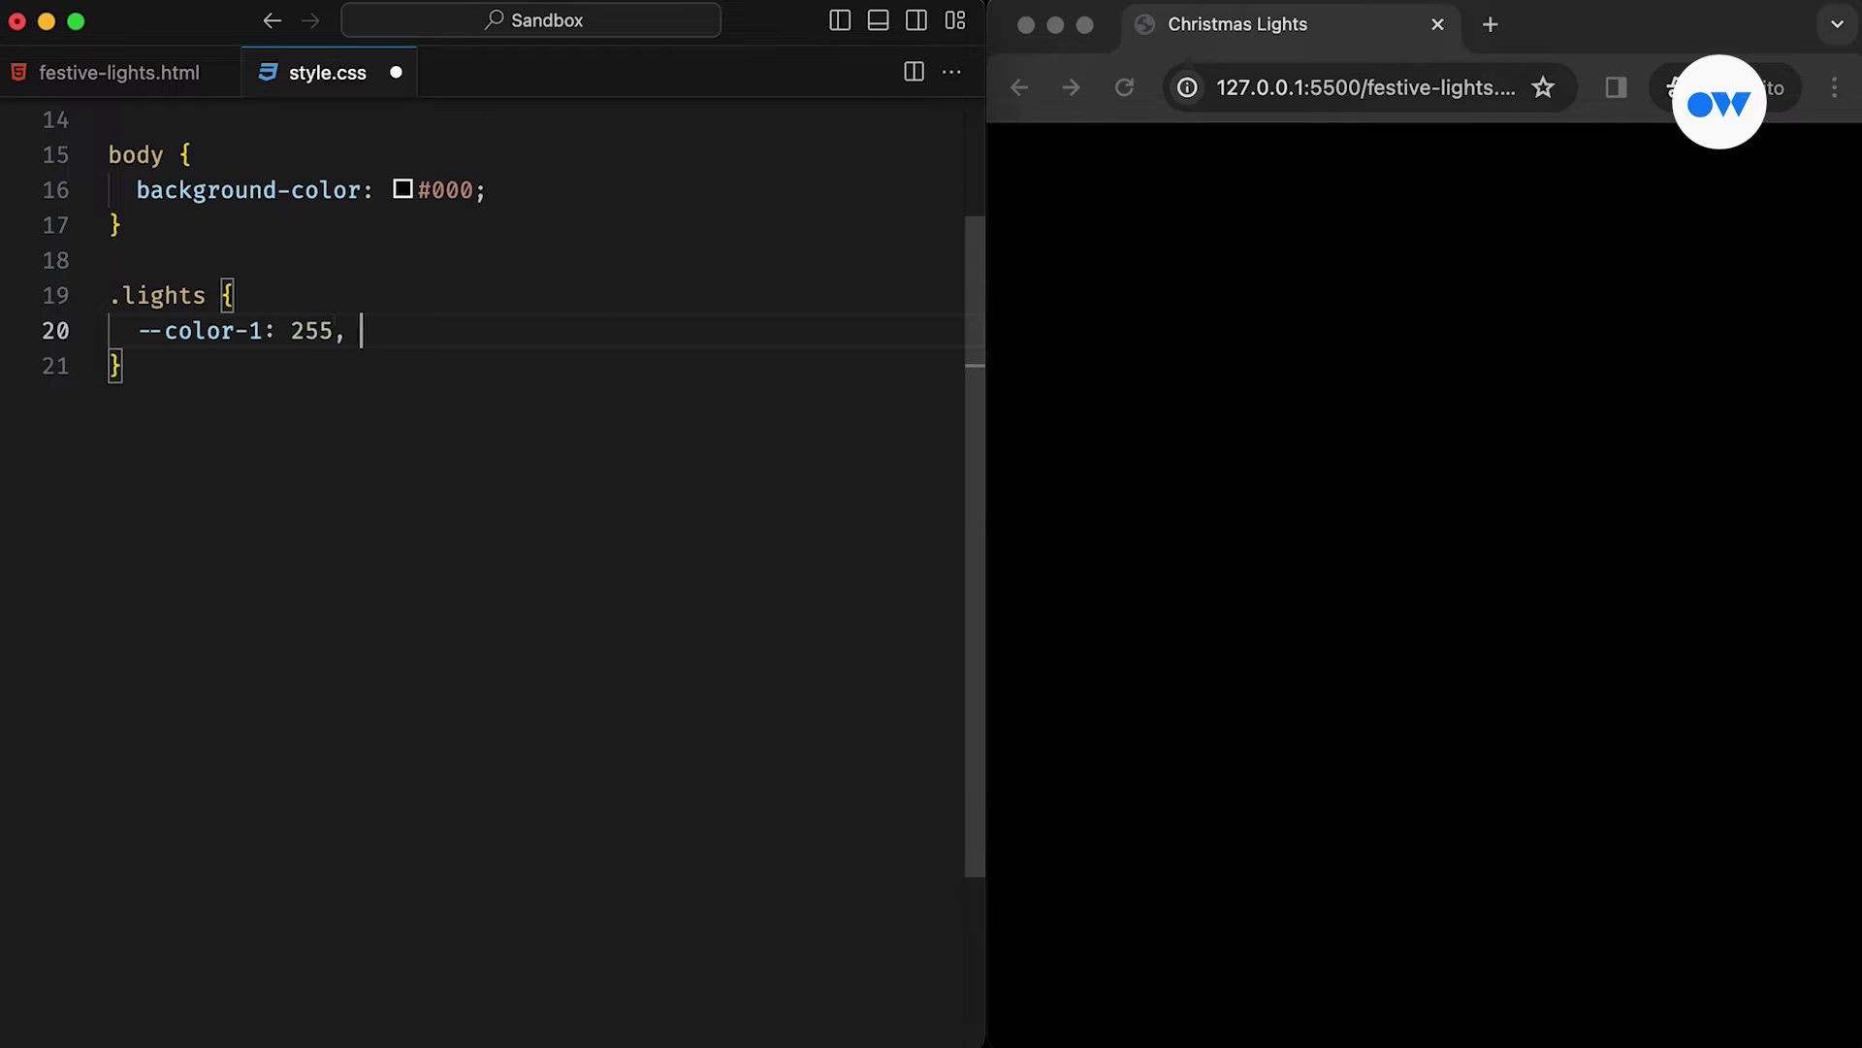
text(249, 82; --color-)
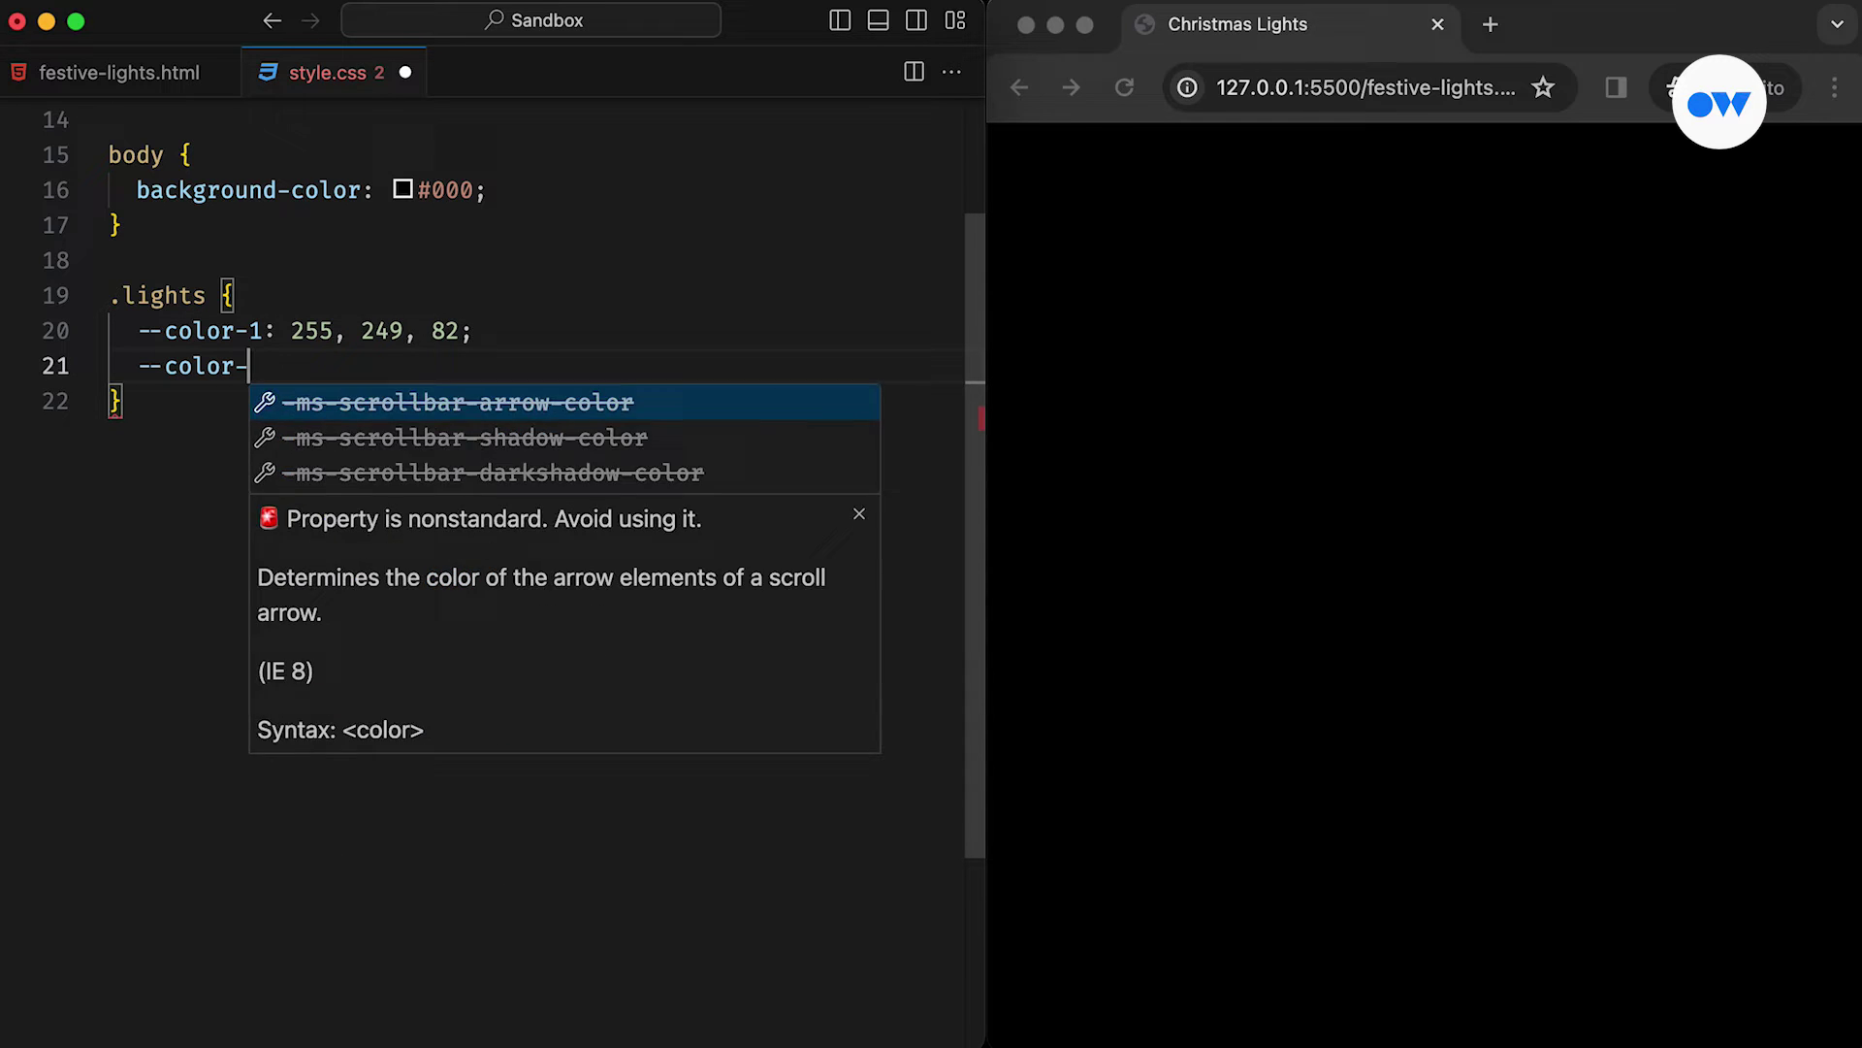
text(2: 0, 234, 255)
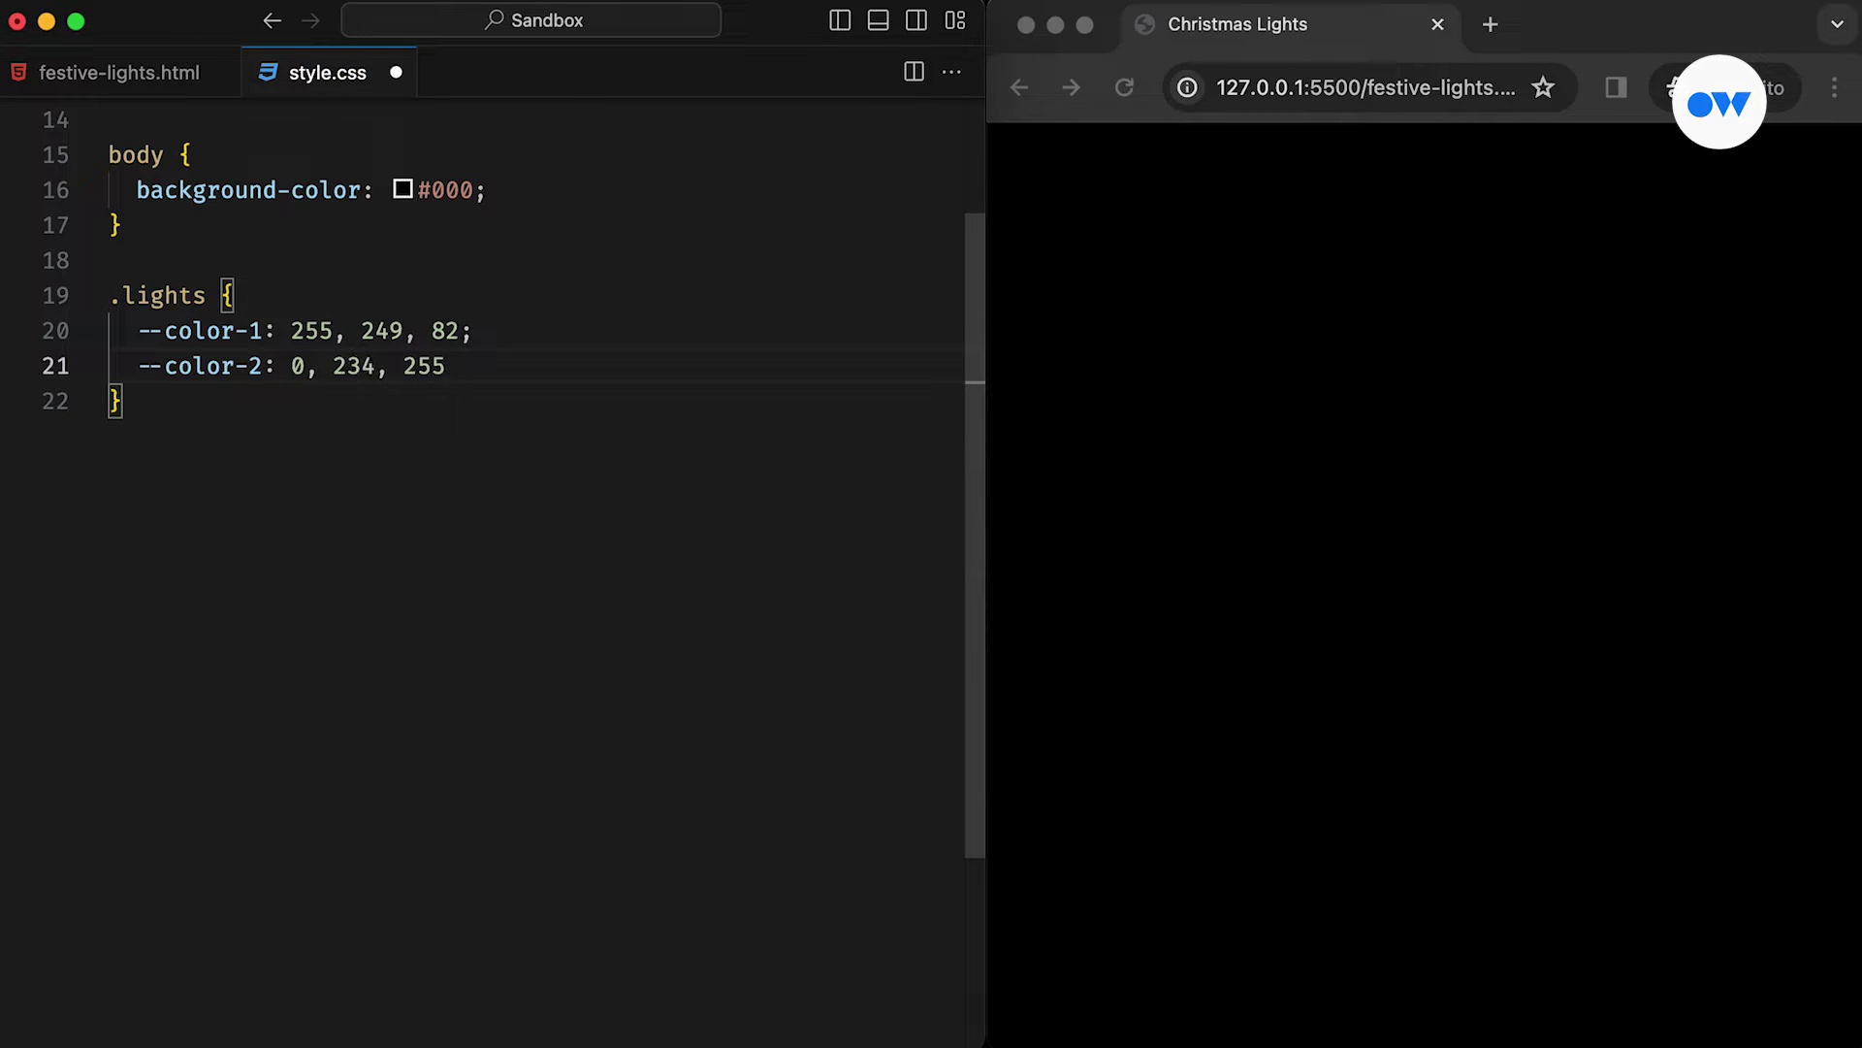
text(; --color-3: 247, 0, 148)
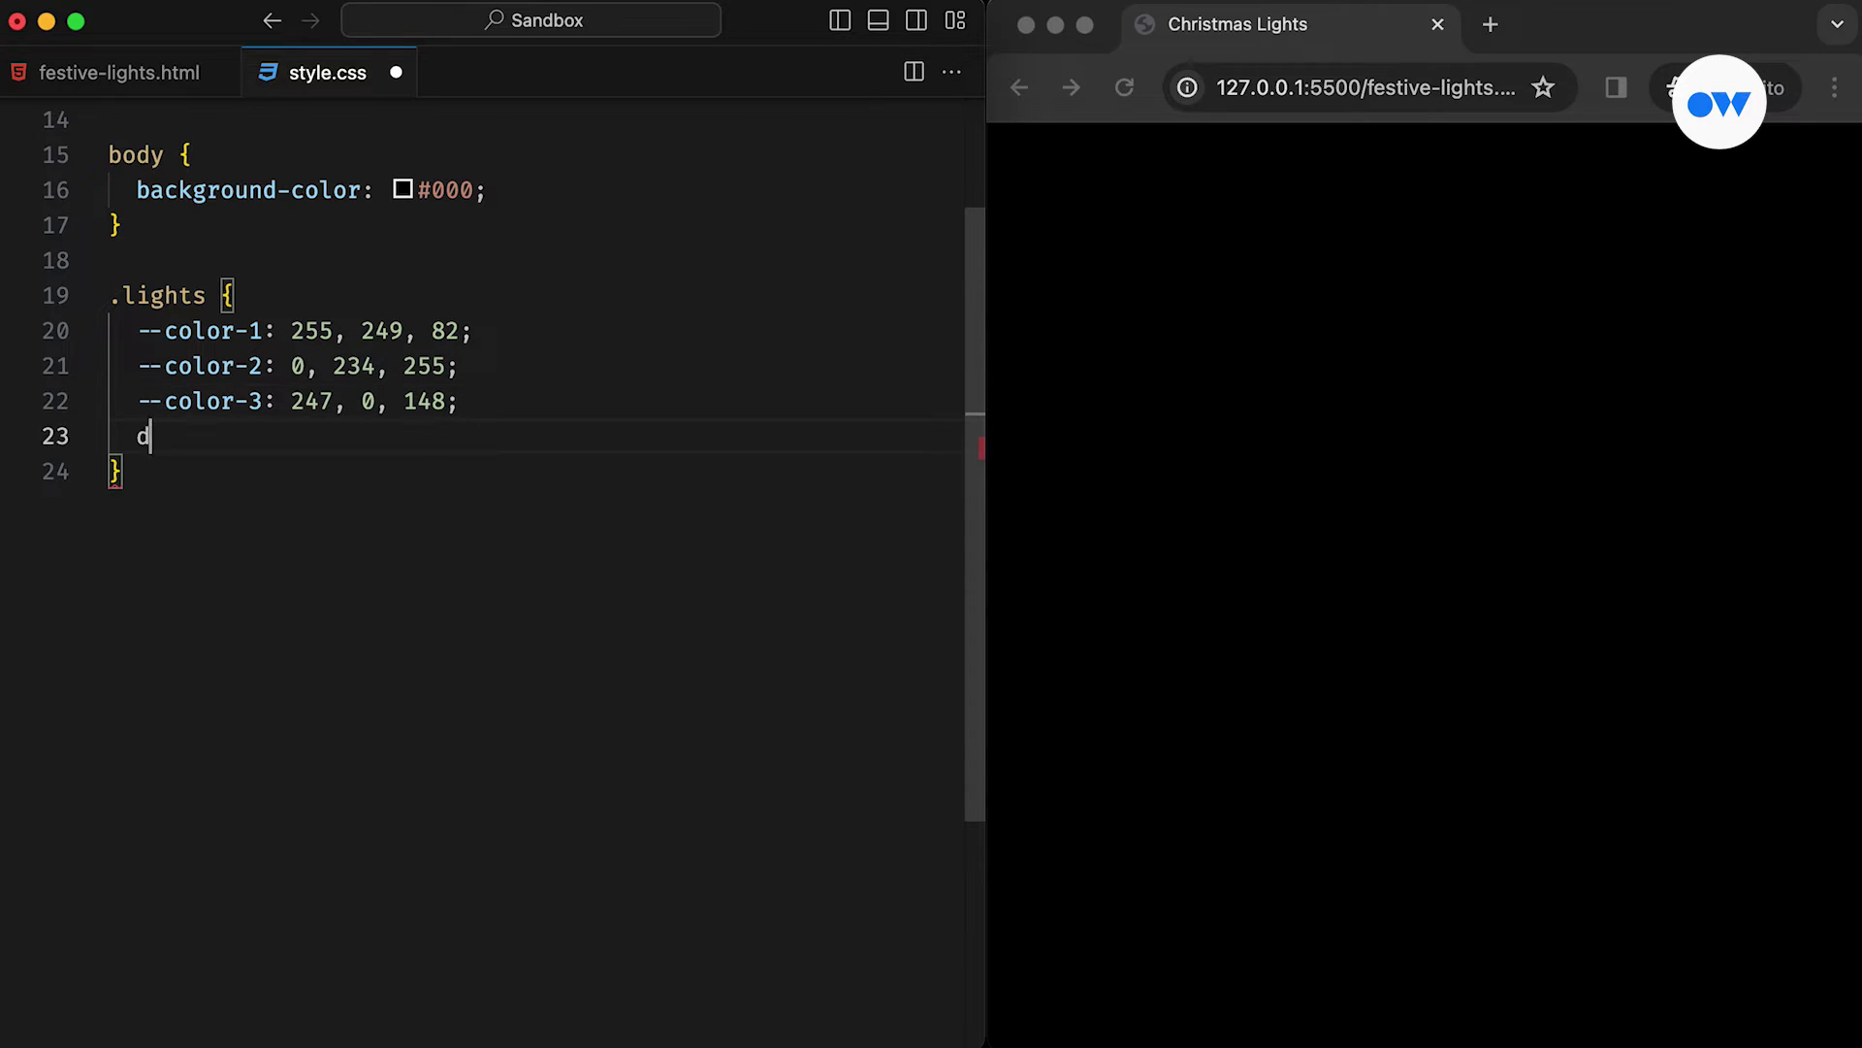
text(isplay: flex;)
- Add --color-1/2/3 RGB variables, display:flex, justify-content:center and gap 30px 40px to .lights
key(Return)
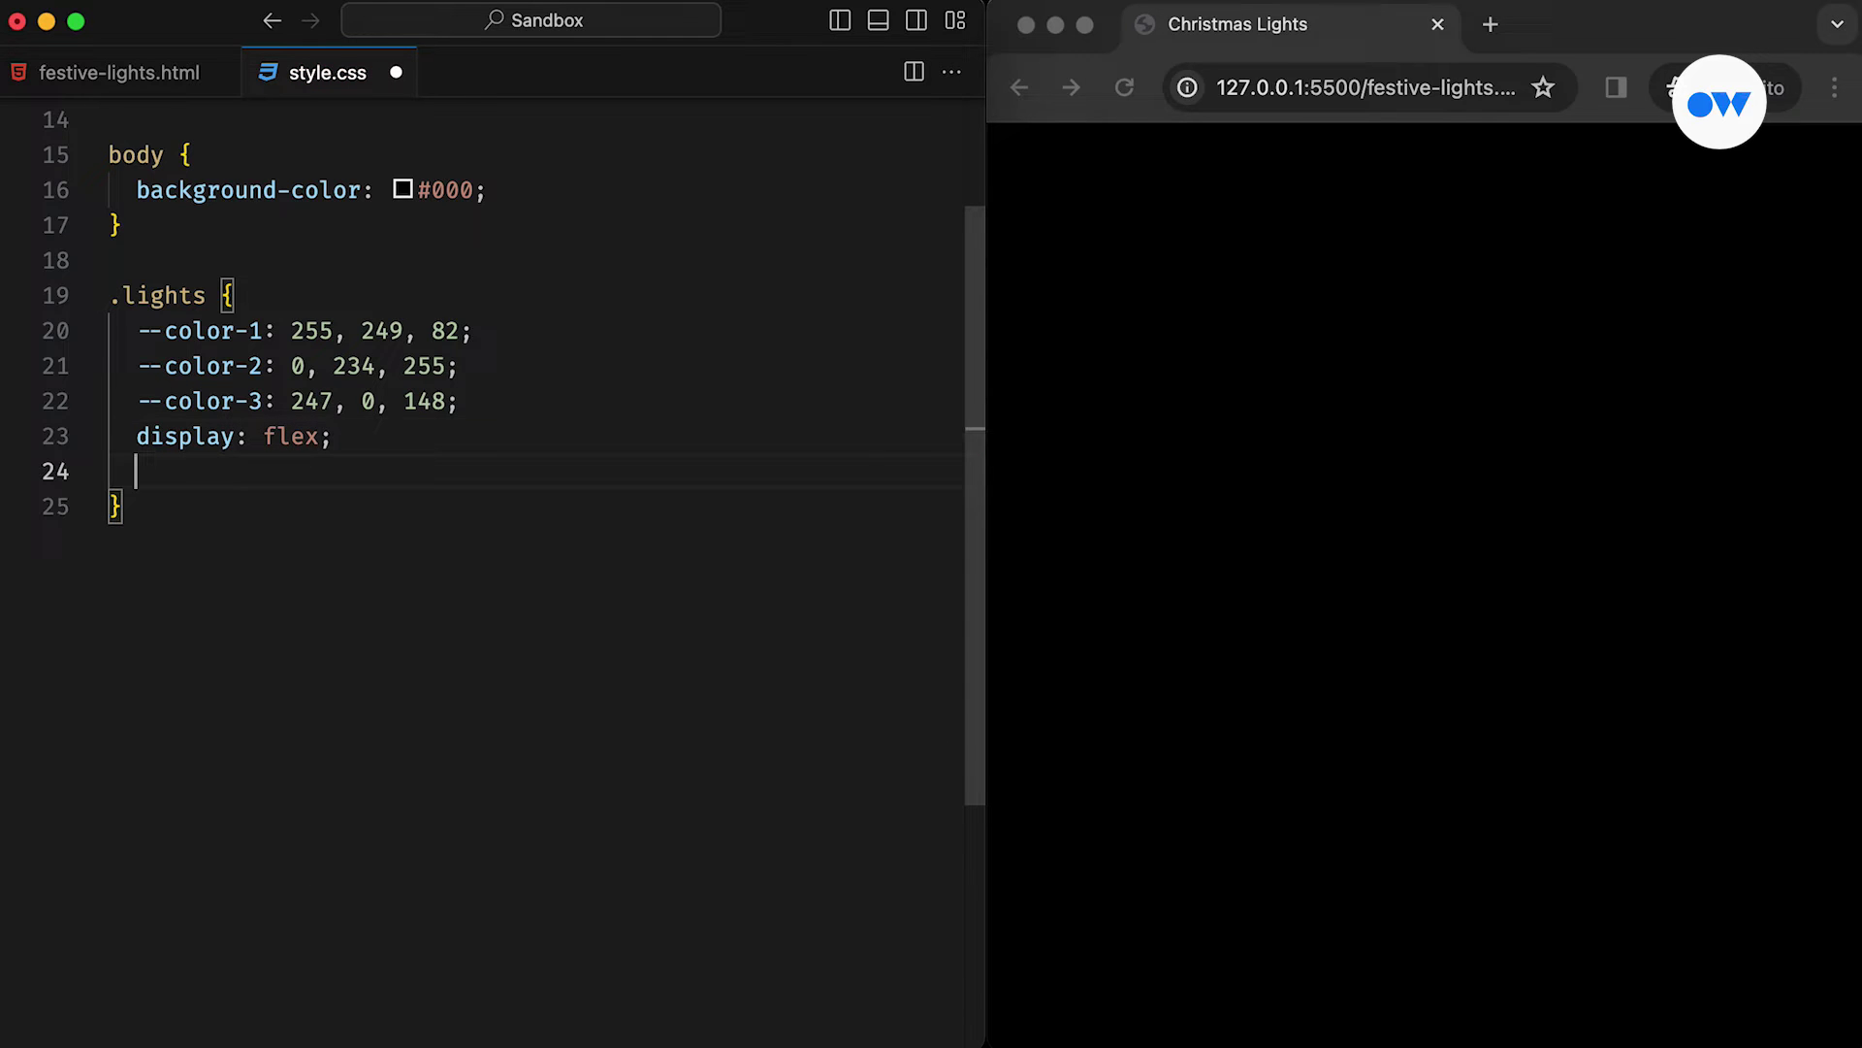
text(just)
key(Return)
text(cen;)
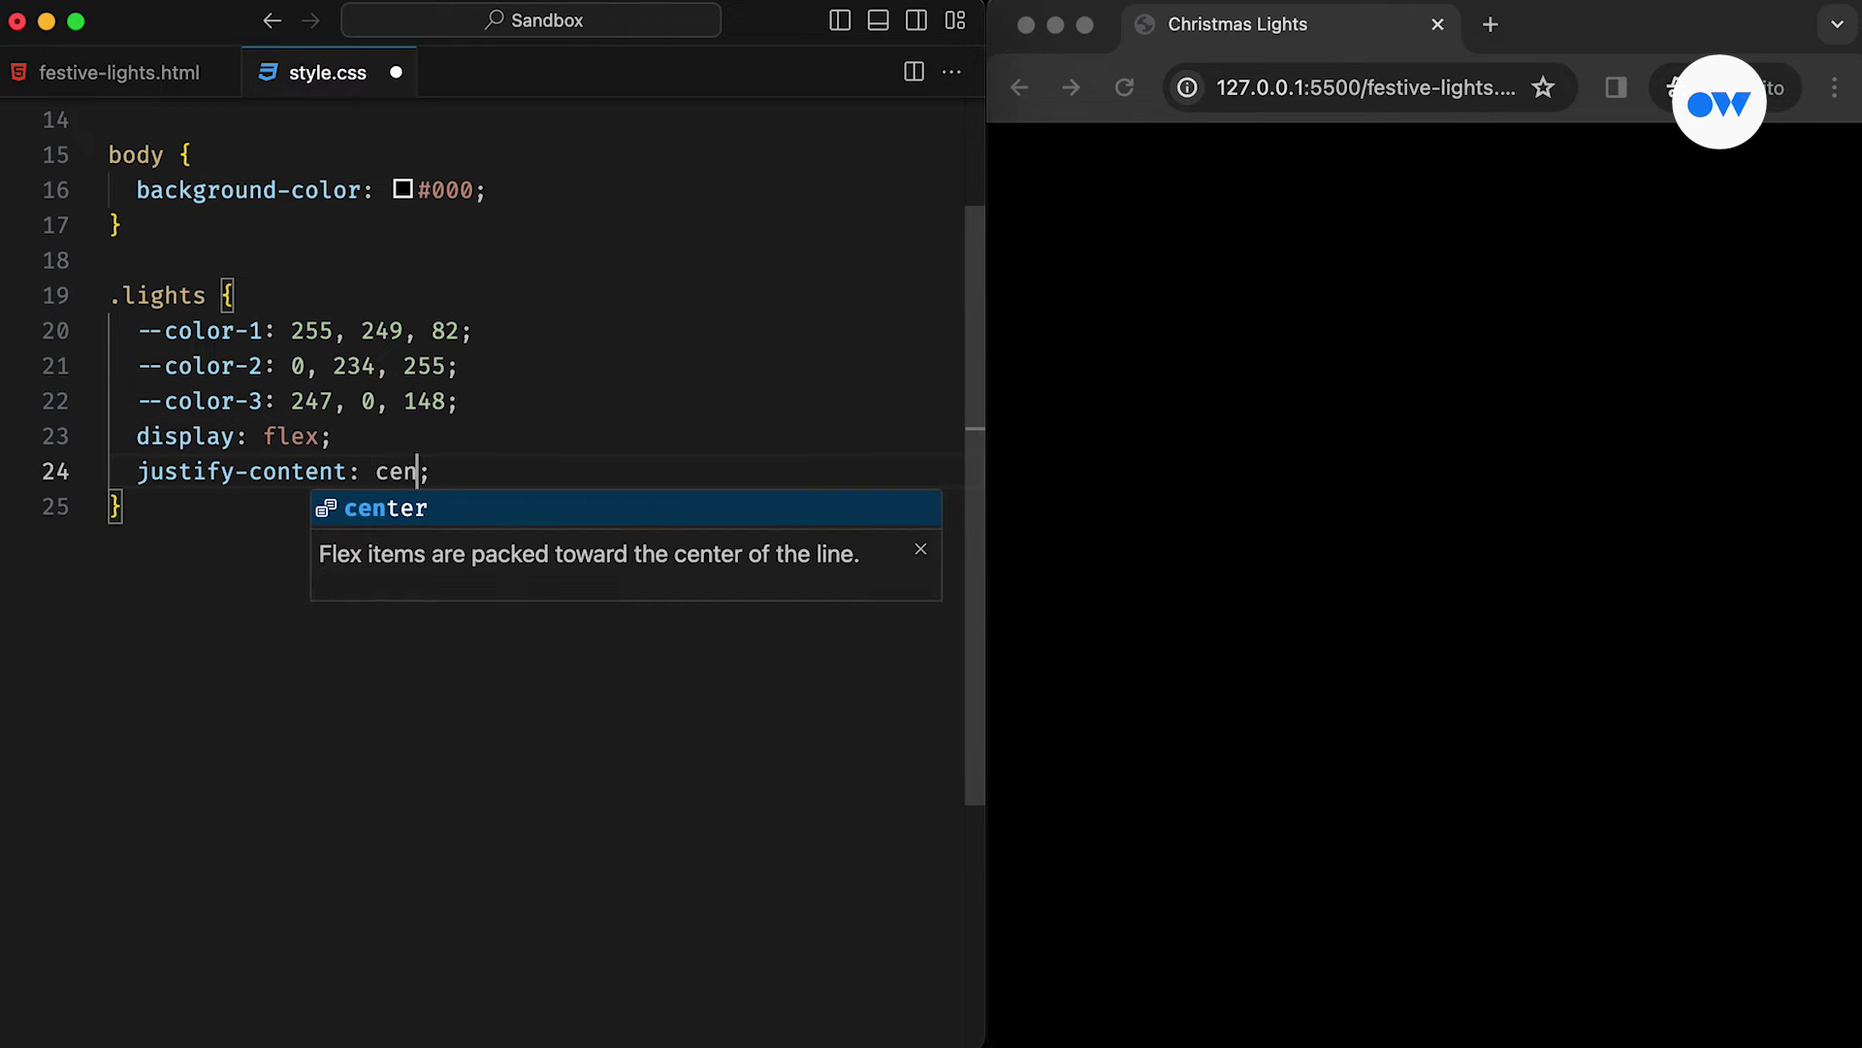
key(Return)
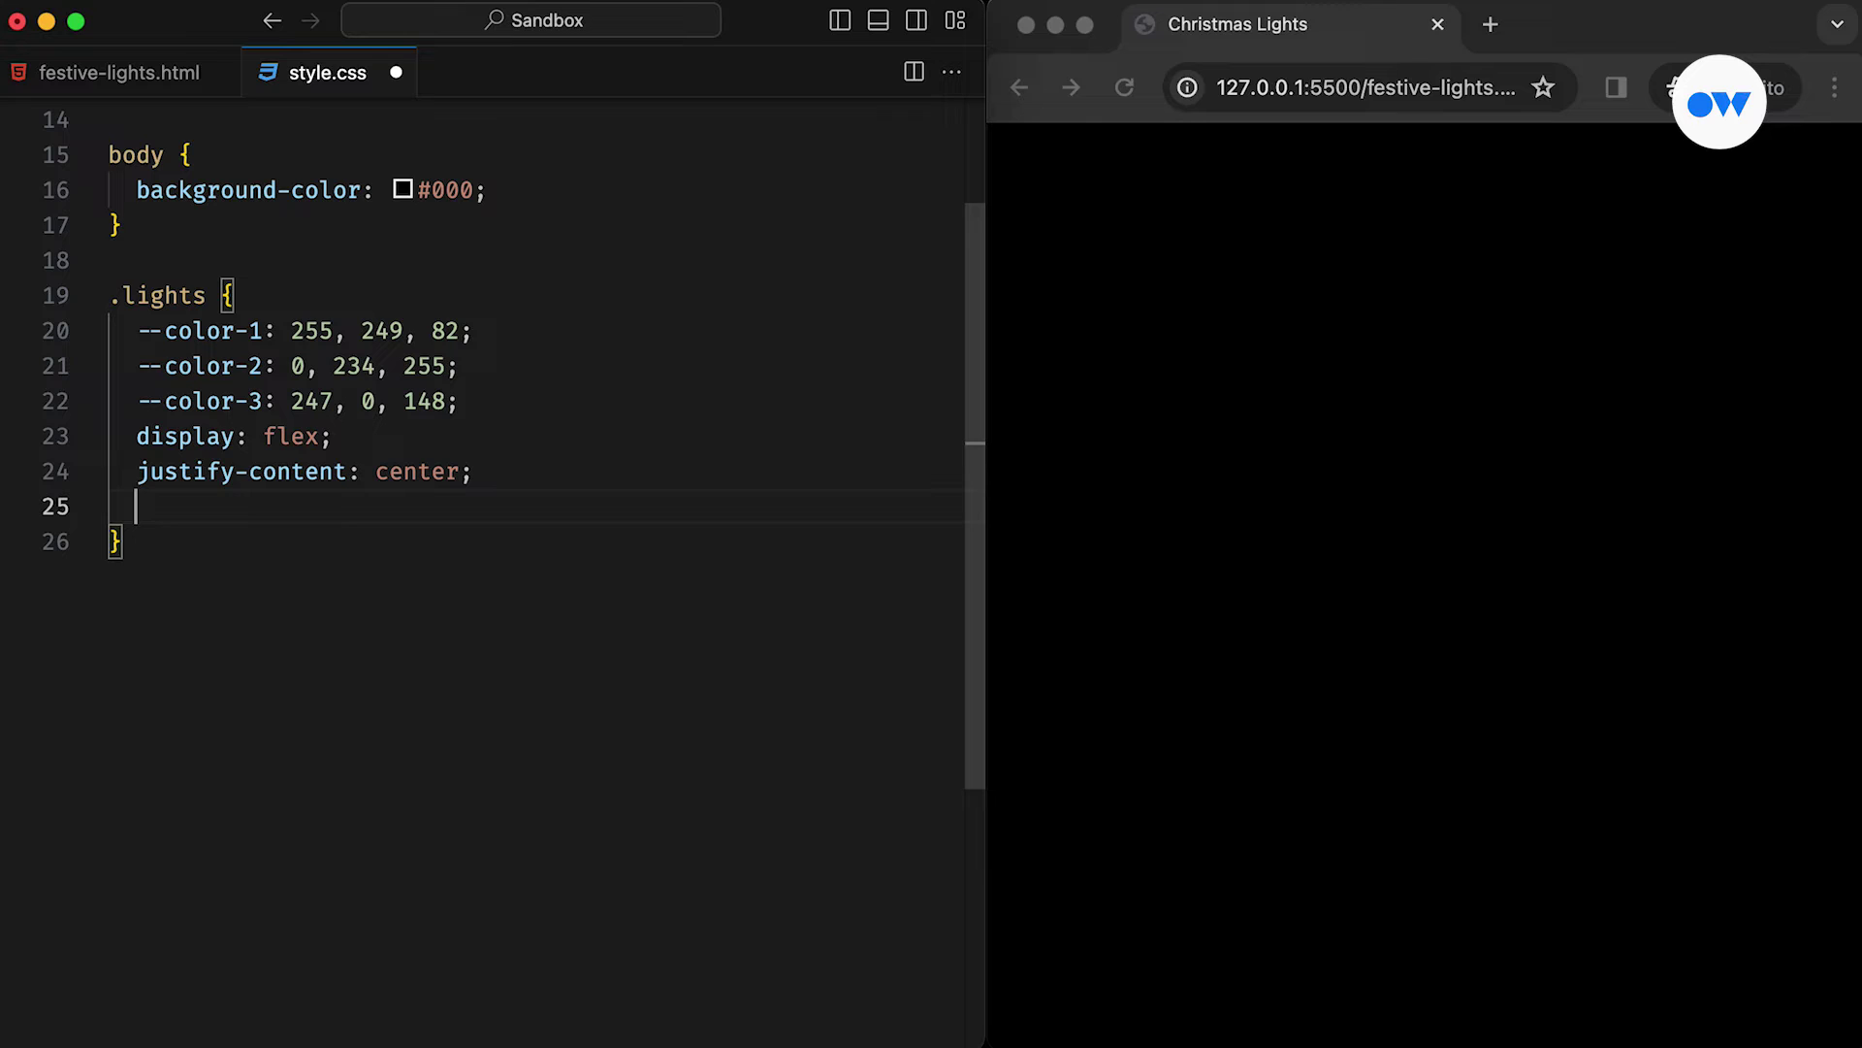
text(gap)
key(Return)
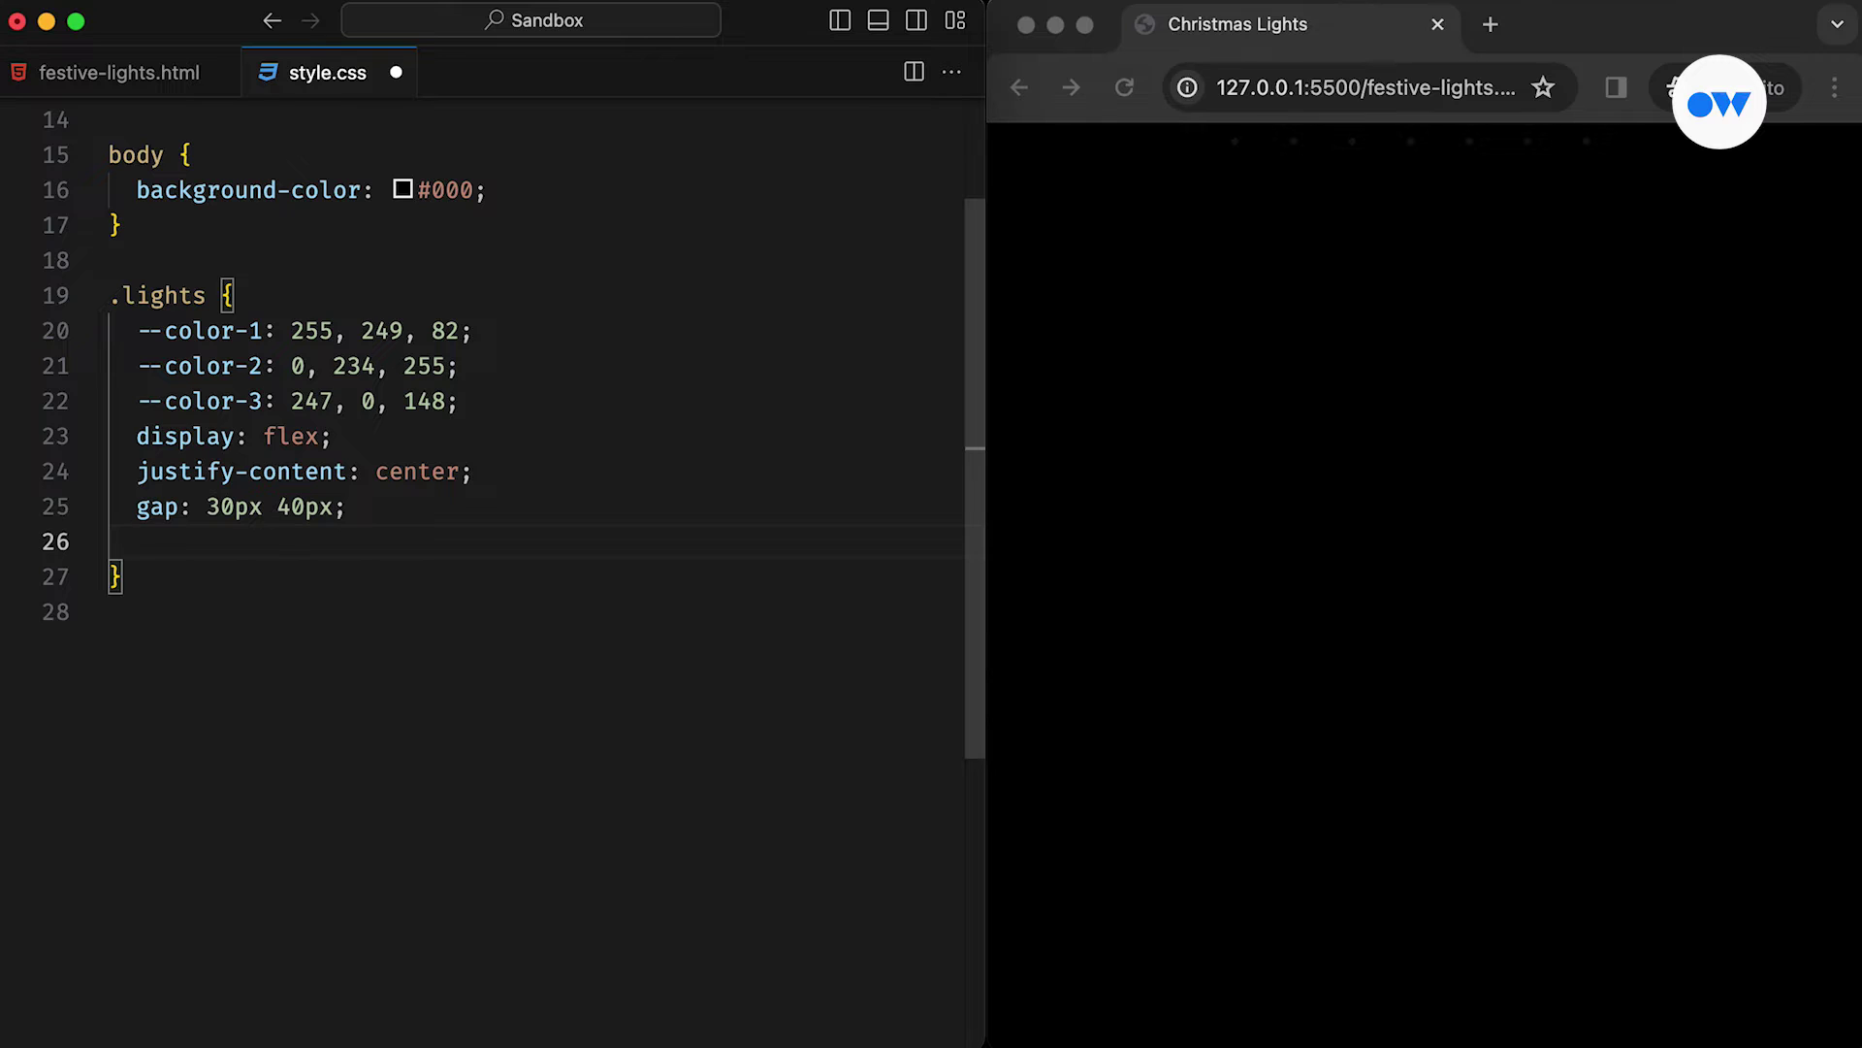
text(padd)
- Add padding 30px 0, overflow hidden and pointer-events none to the .lights rule
key(Return)
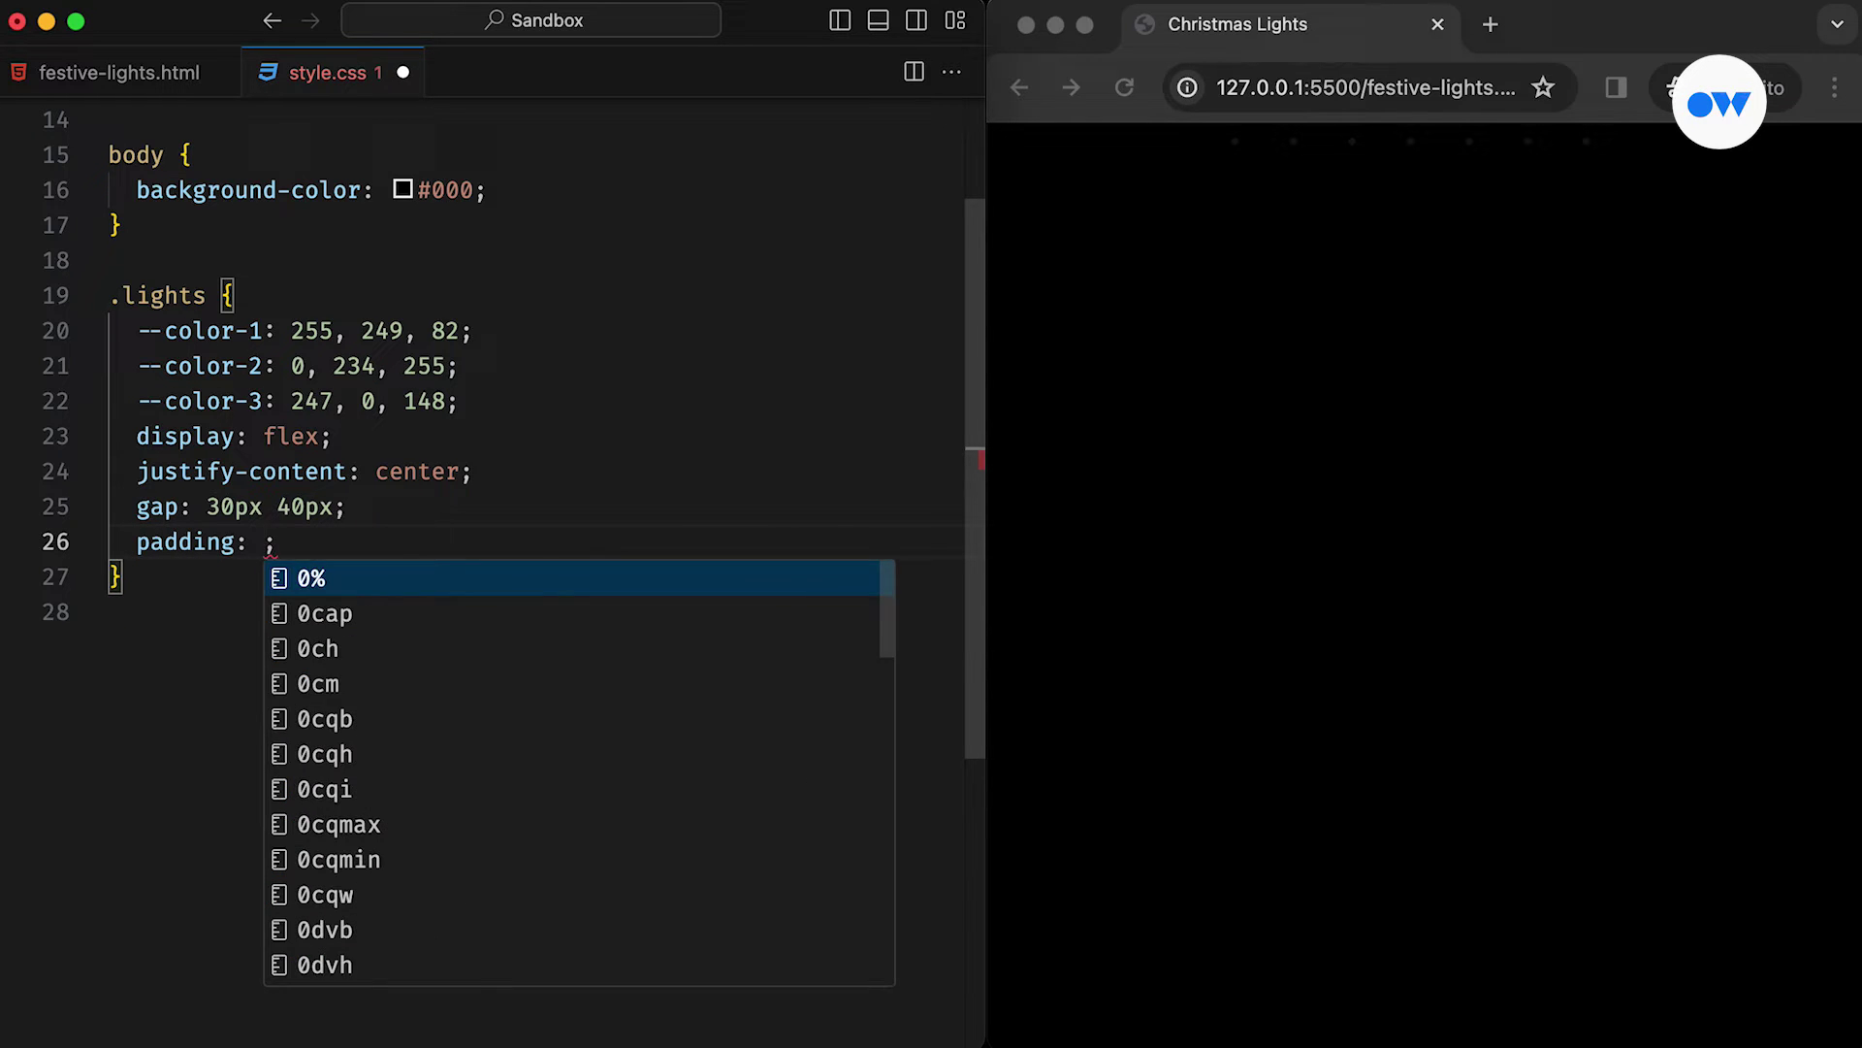
text(30px 0)
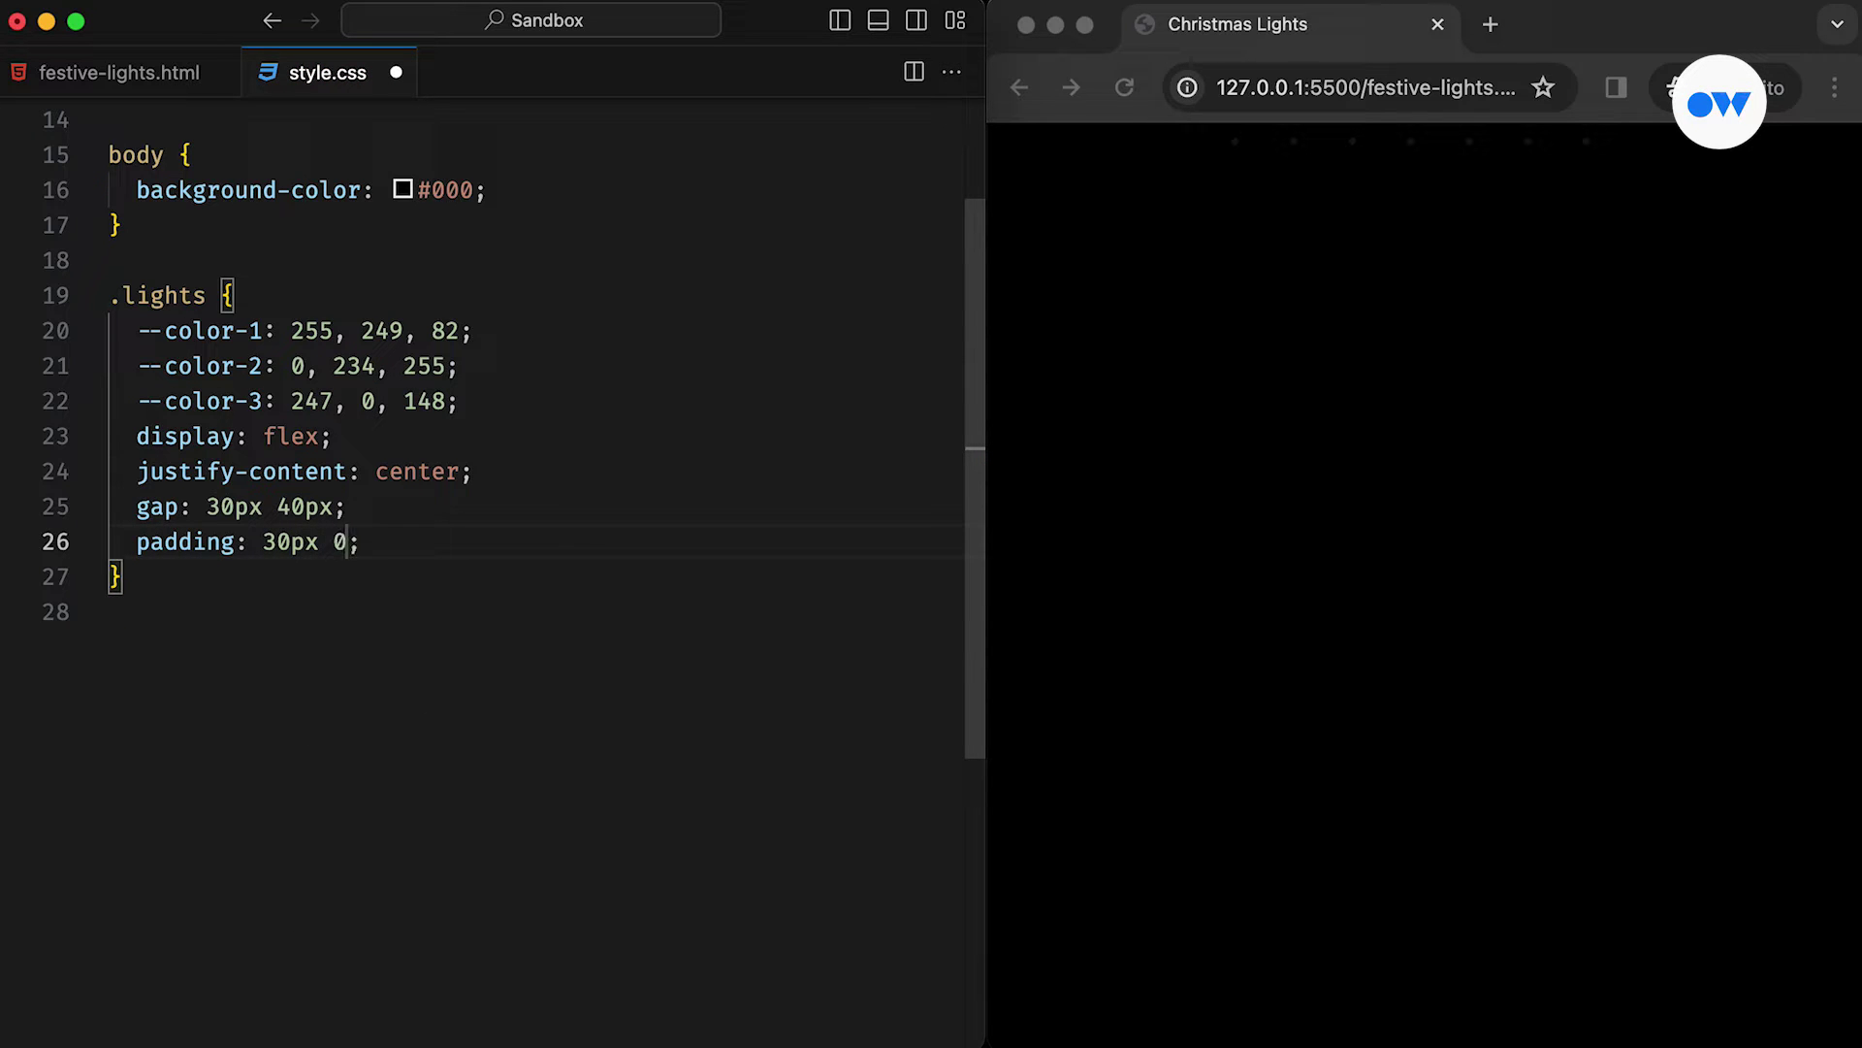
text(overflo)
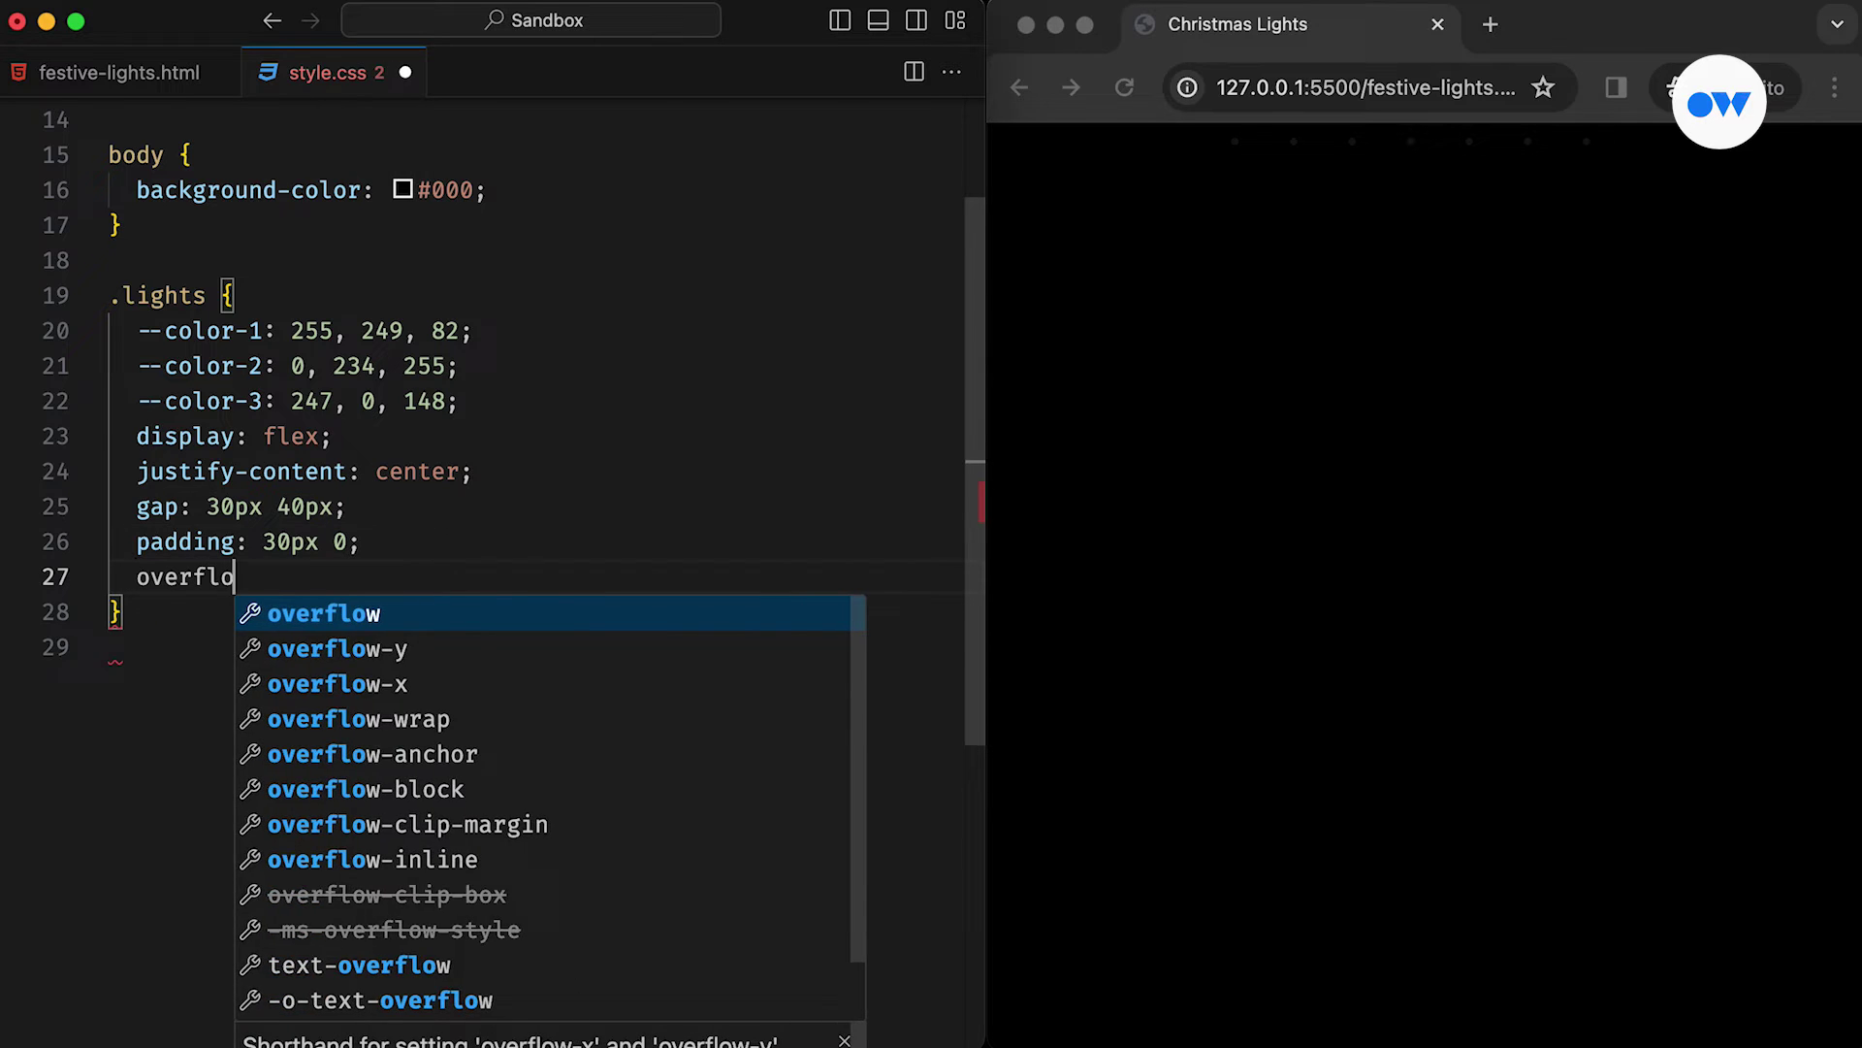
key(Return)
text(hid;)
key(Return)
text(po)
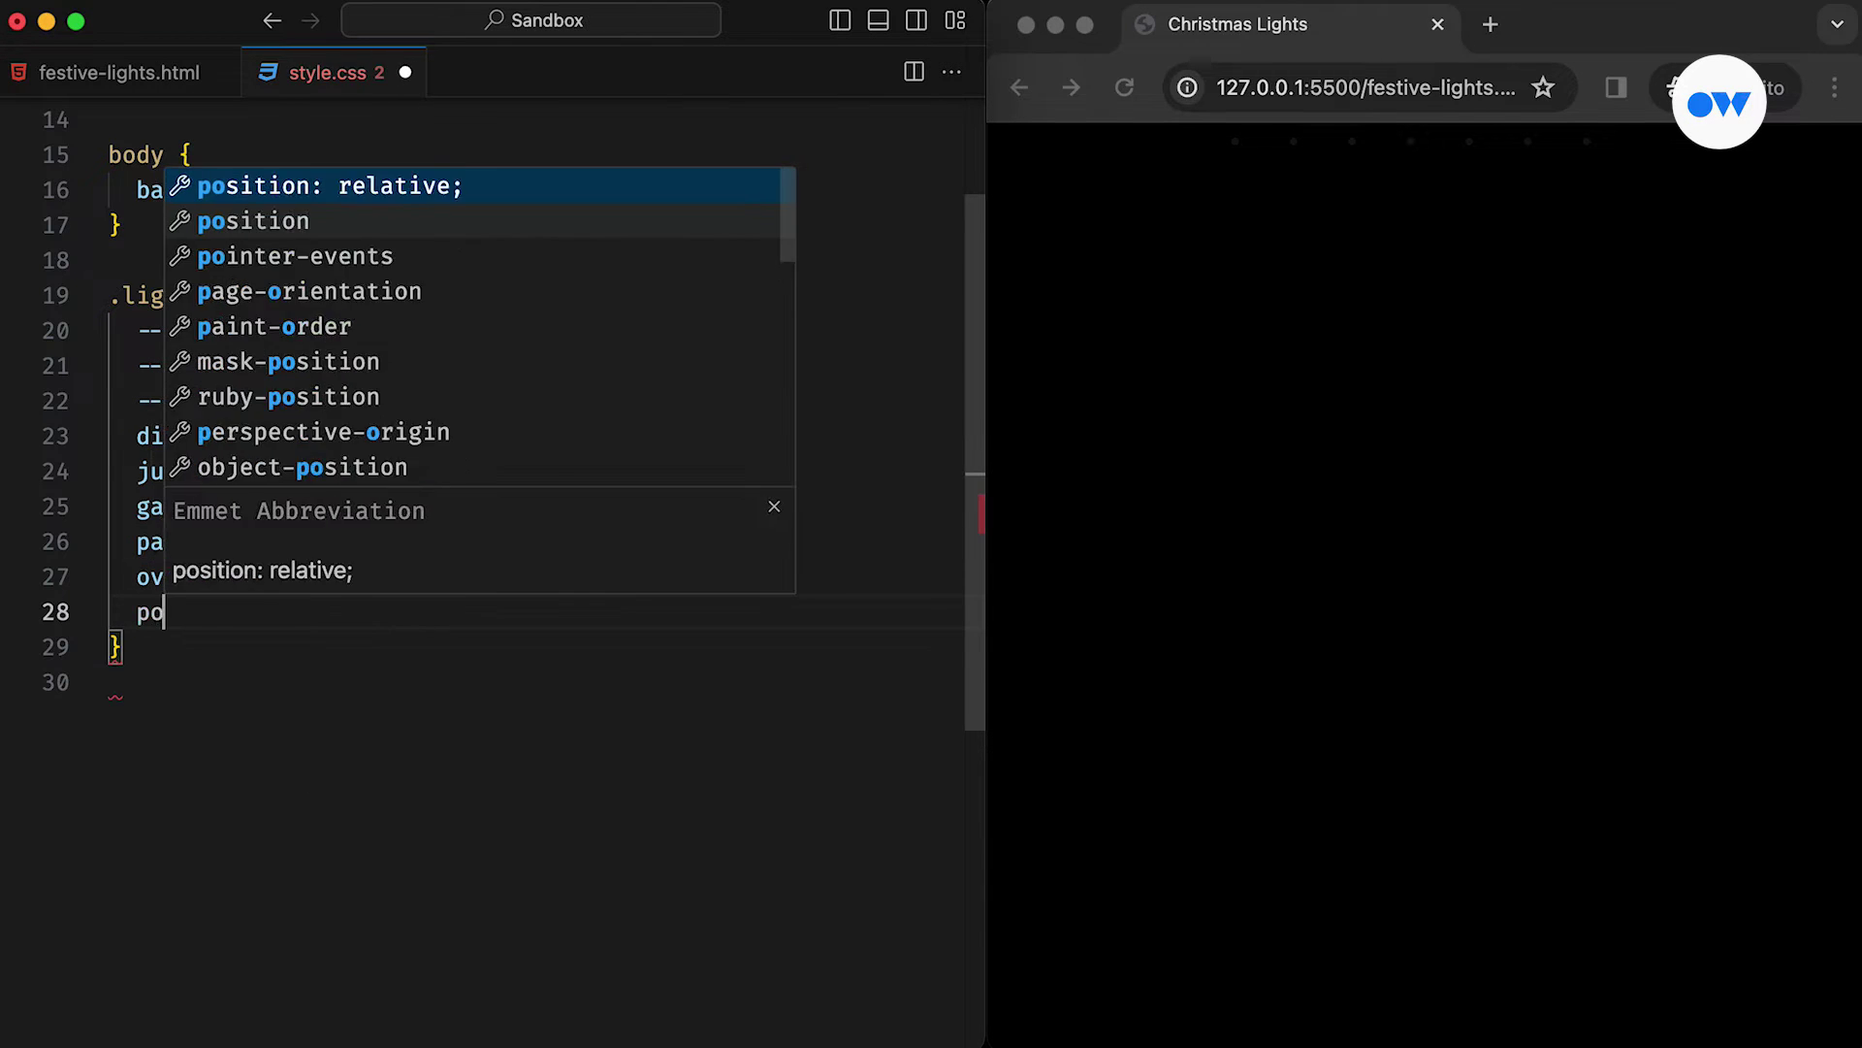
text(int)
key(Return)
text(none;)
key(Right)
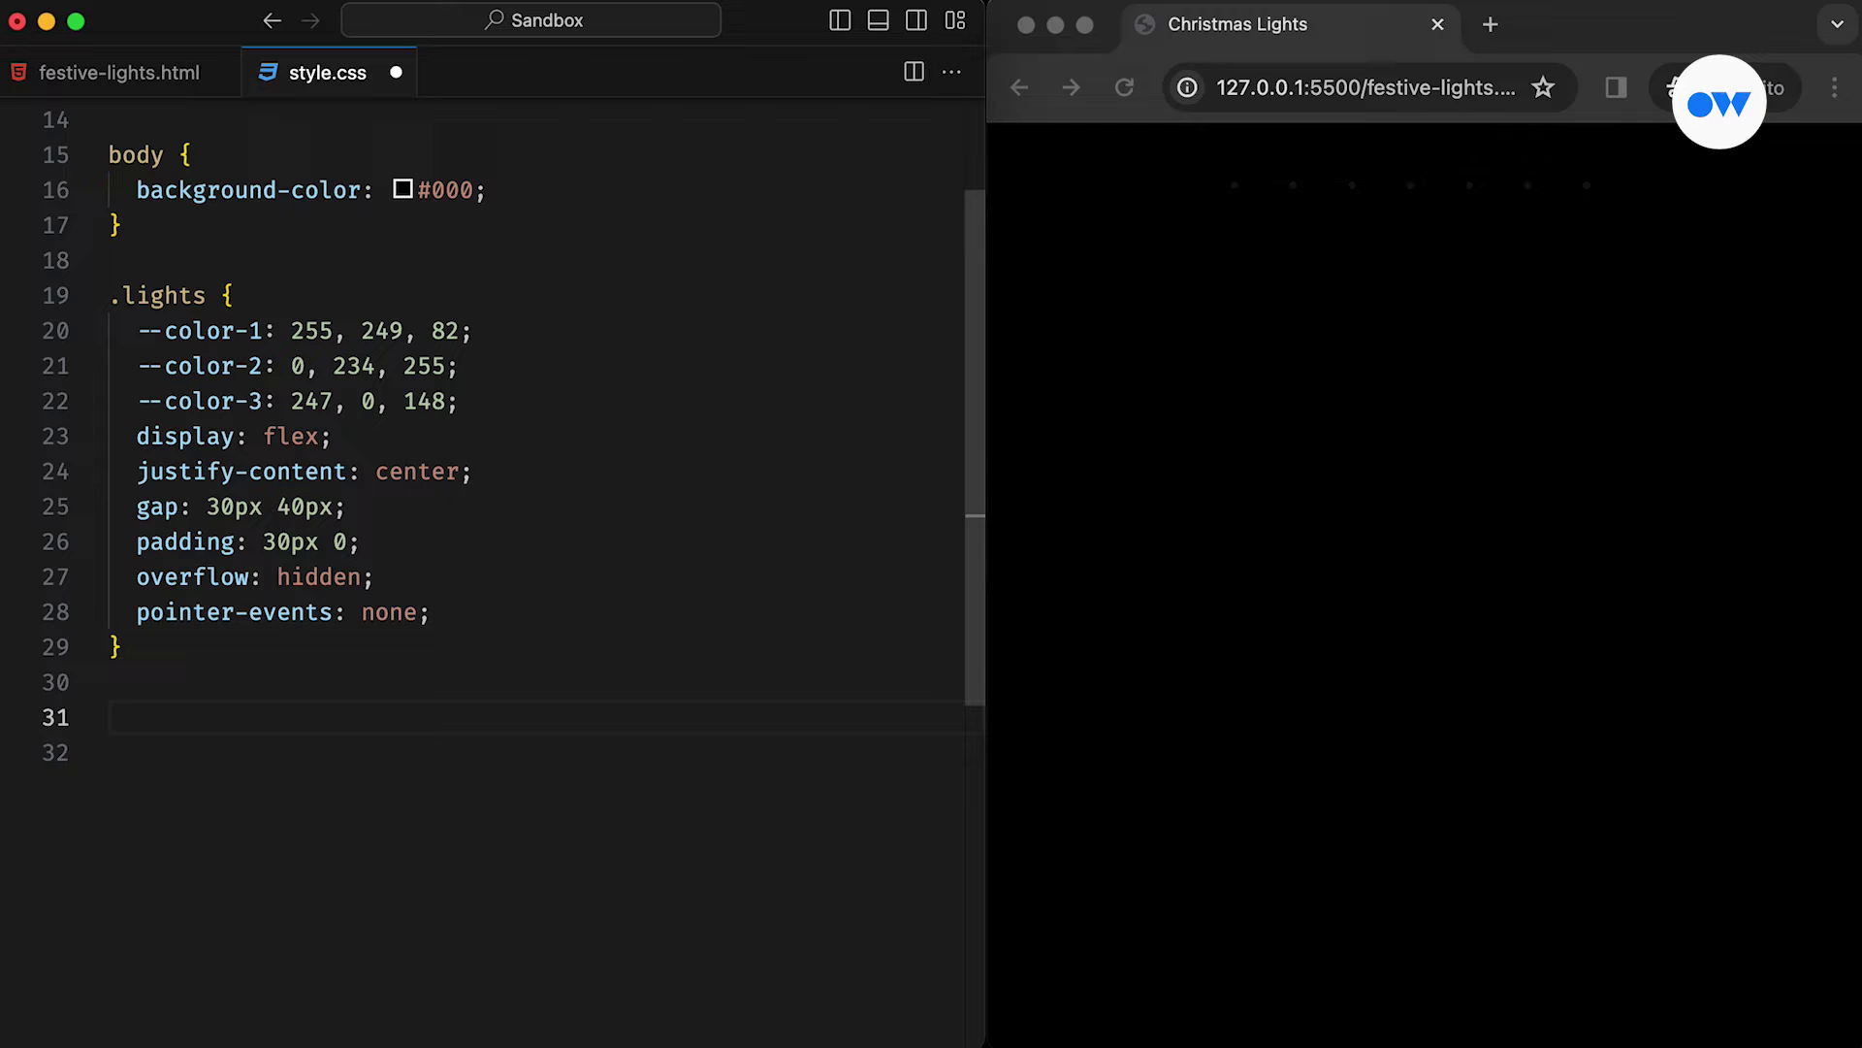
text(.li)
- Create a .lights li rule with flex, position relative and list-style none
key(Return)
text(li {)
key(Return)
text(flex)
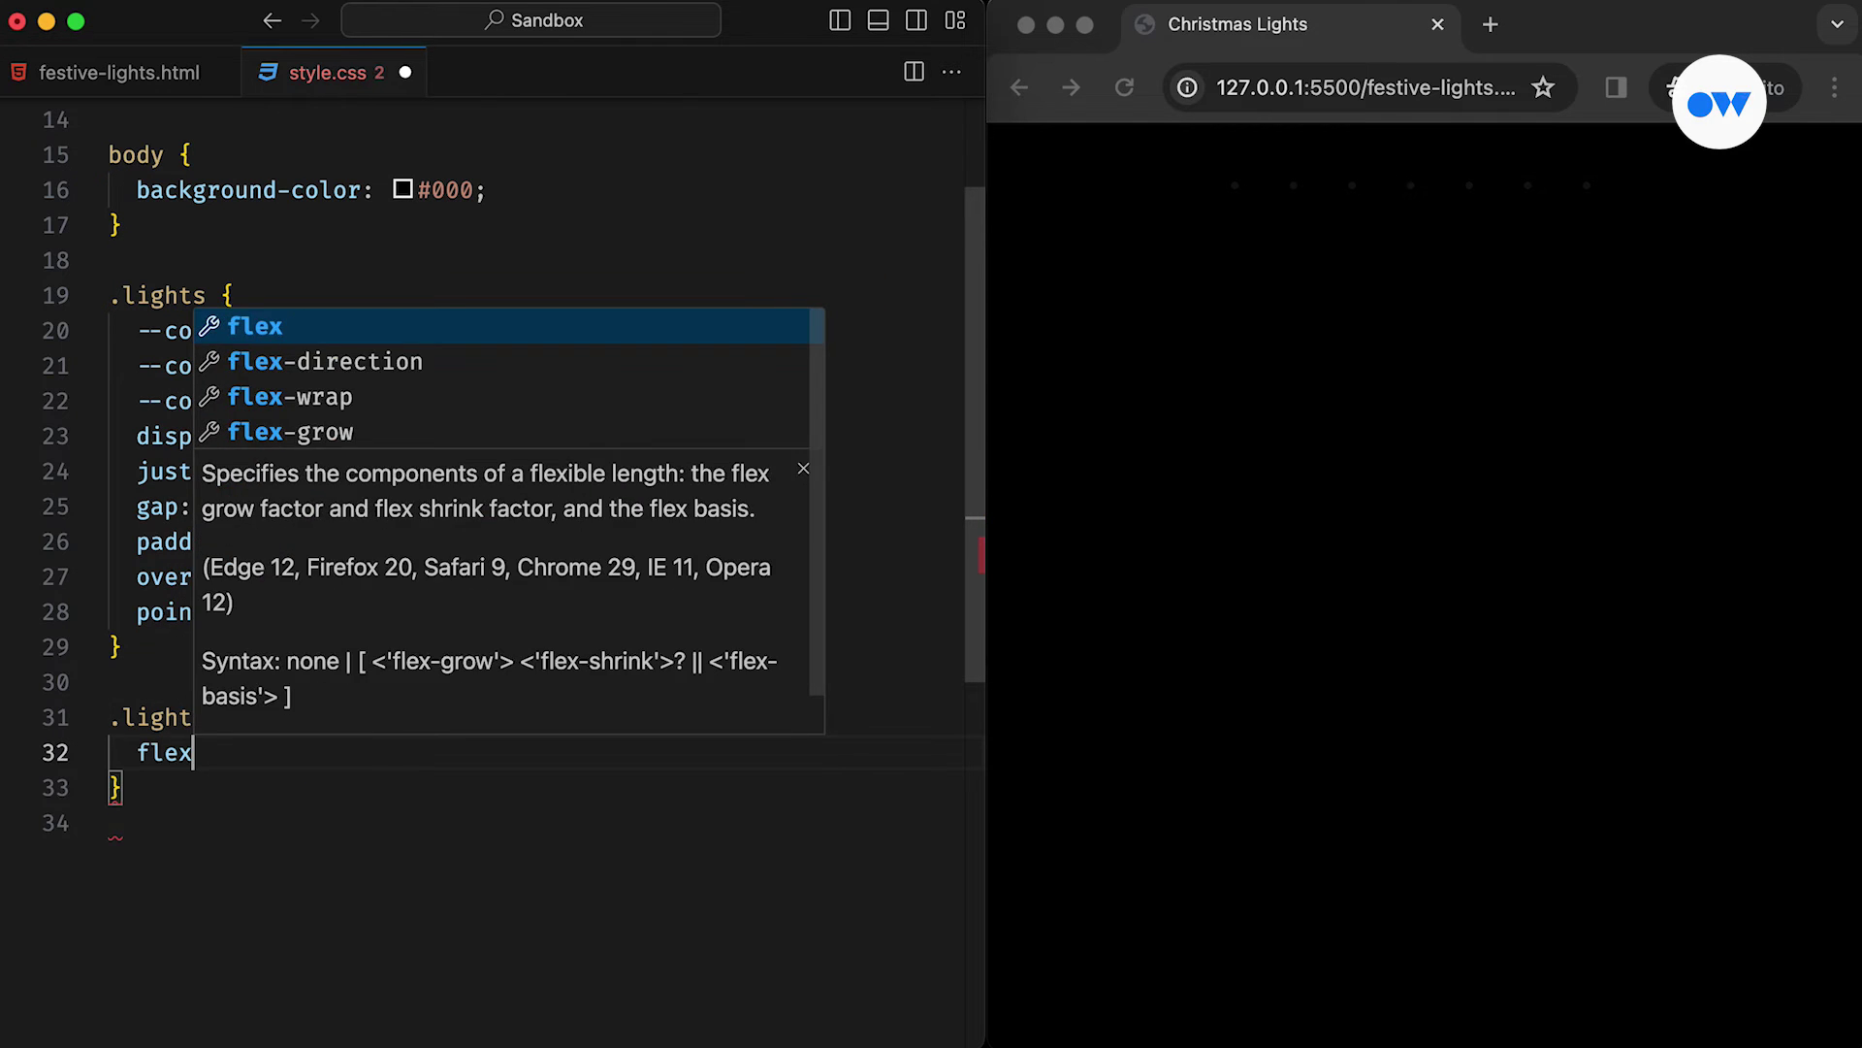
key(Tab)
text(none)
key(Right)
key(Return)
text(position)
key(Tab)
text(rel)
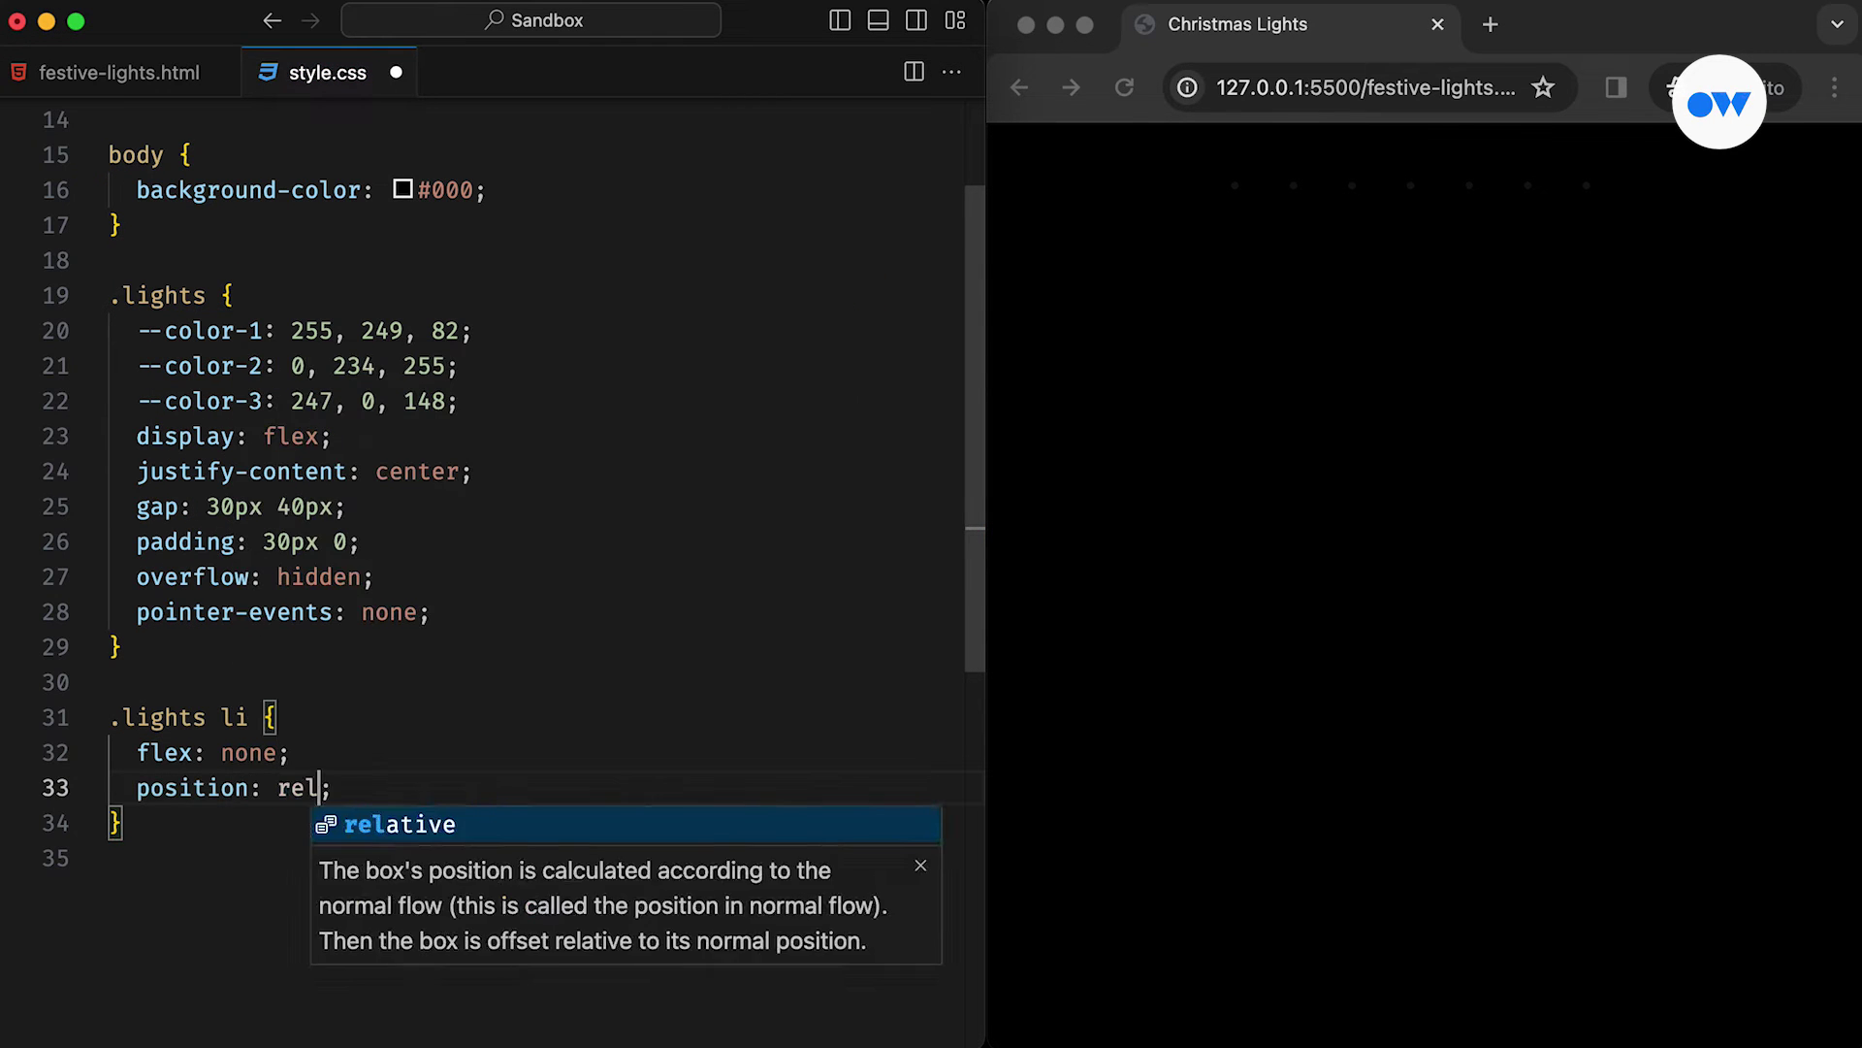
key(Tab)
key(Right)
key(Return)
text(list)
key(Down)
key(Tab)
text(non)
key(Tab)
key(Right)
key(Return)
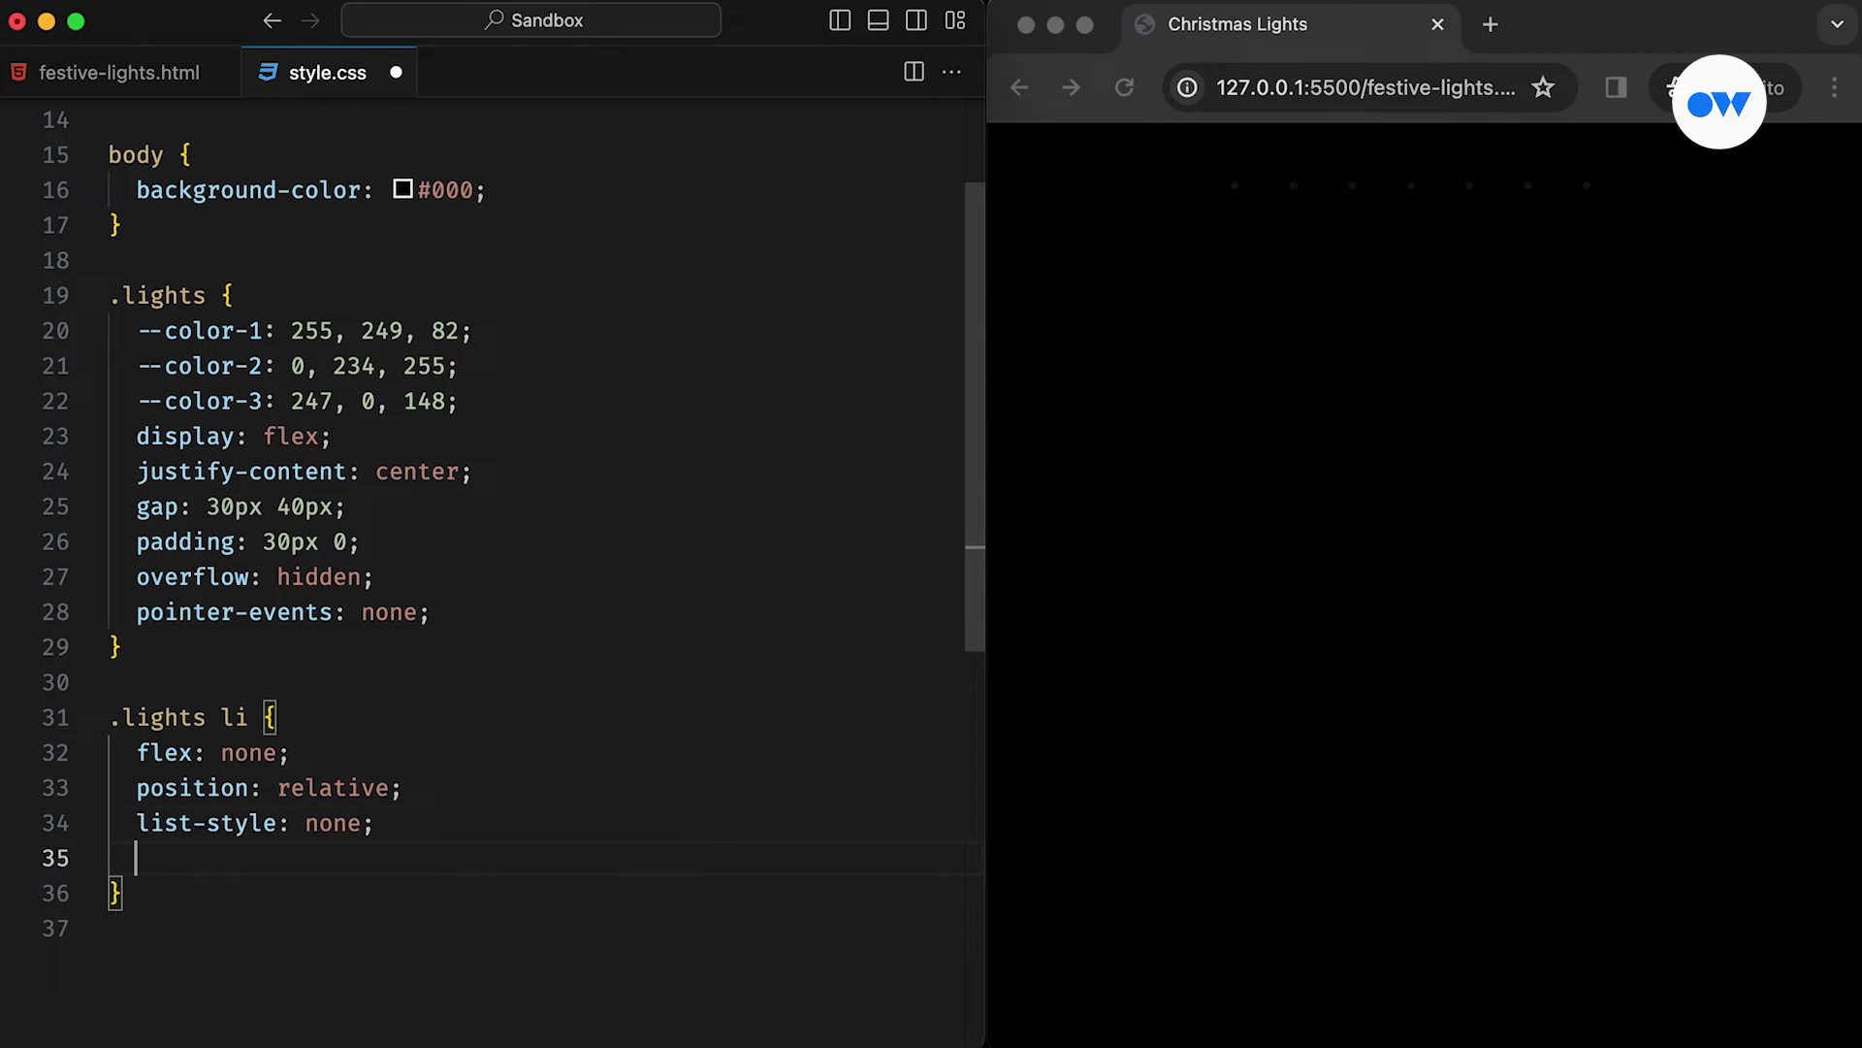
text(width: 15px;)
- Give each bulb a width, height and border-radius so it renders rounded
key(Right)
key(Return)
text(h)
key(Tab)
text(30)
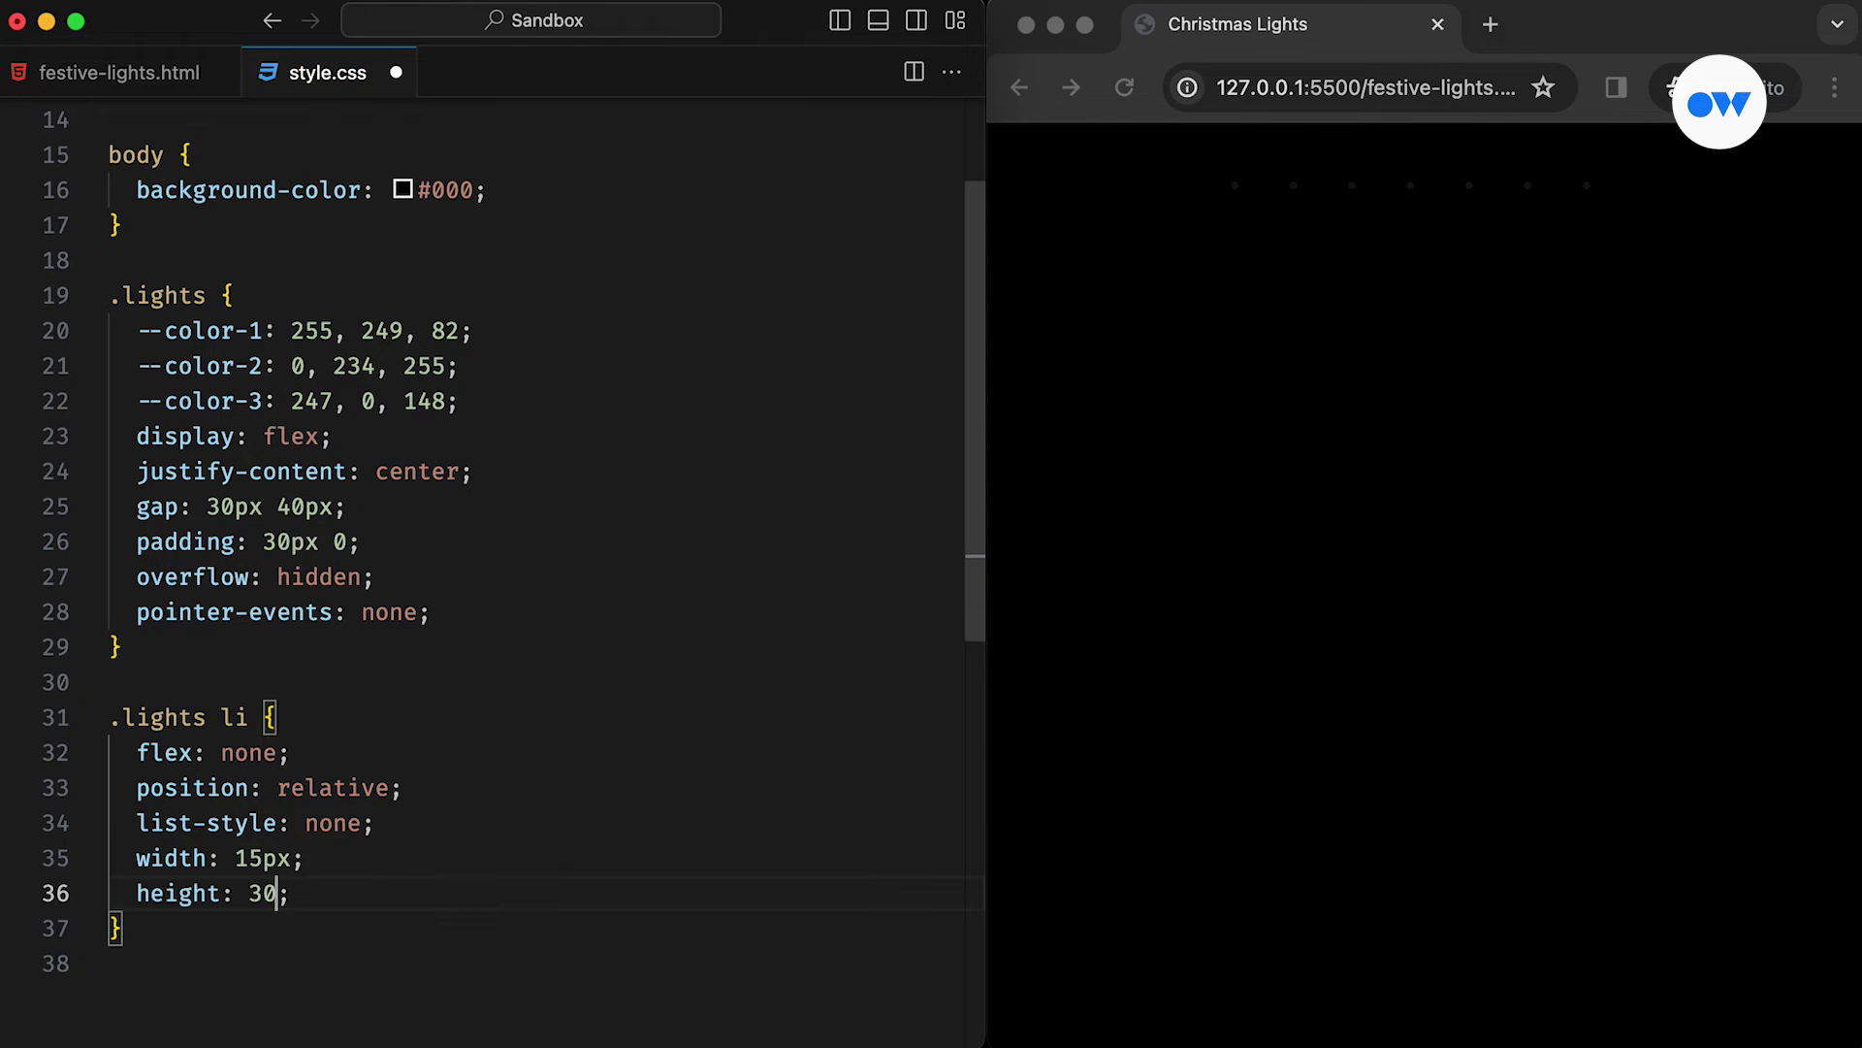
text(px)
key(Right)
key(Return)
text(border)
key(Down)
key(Tab)
text(50%)
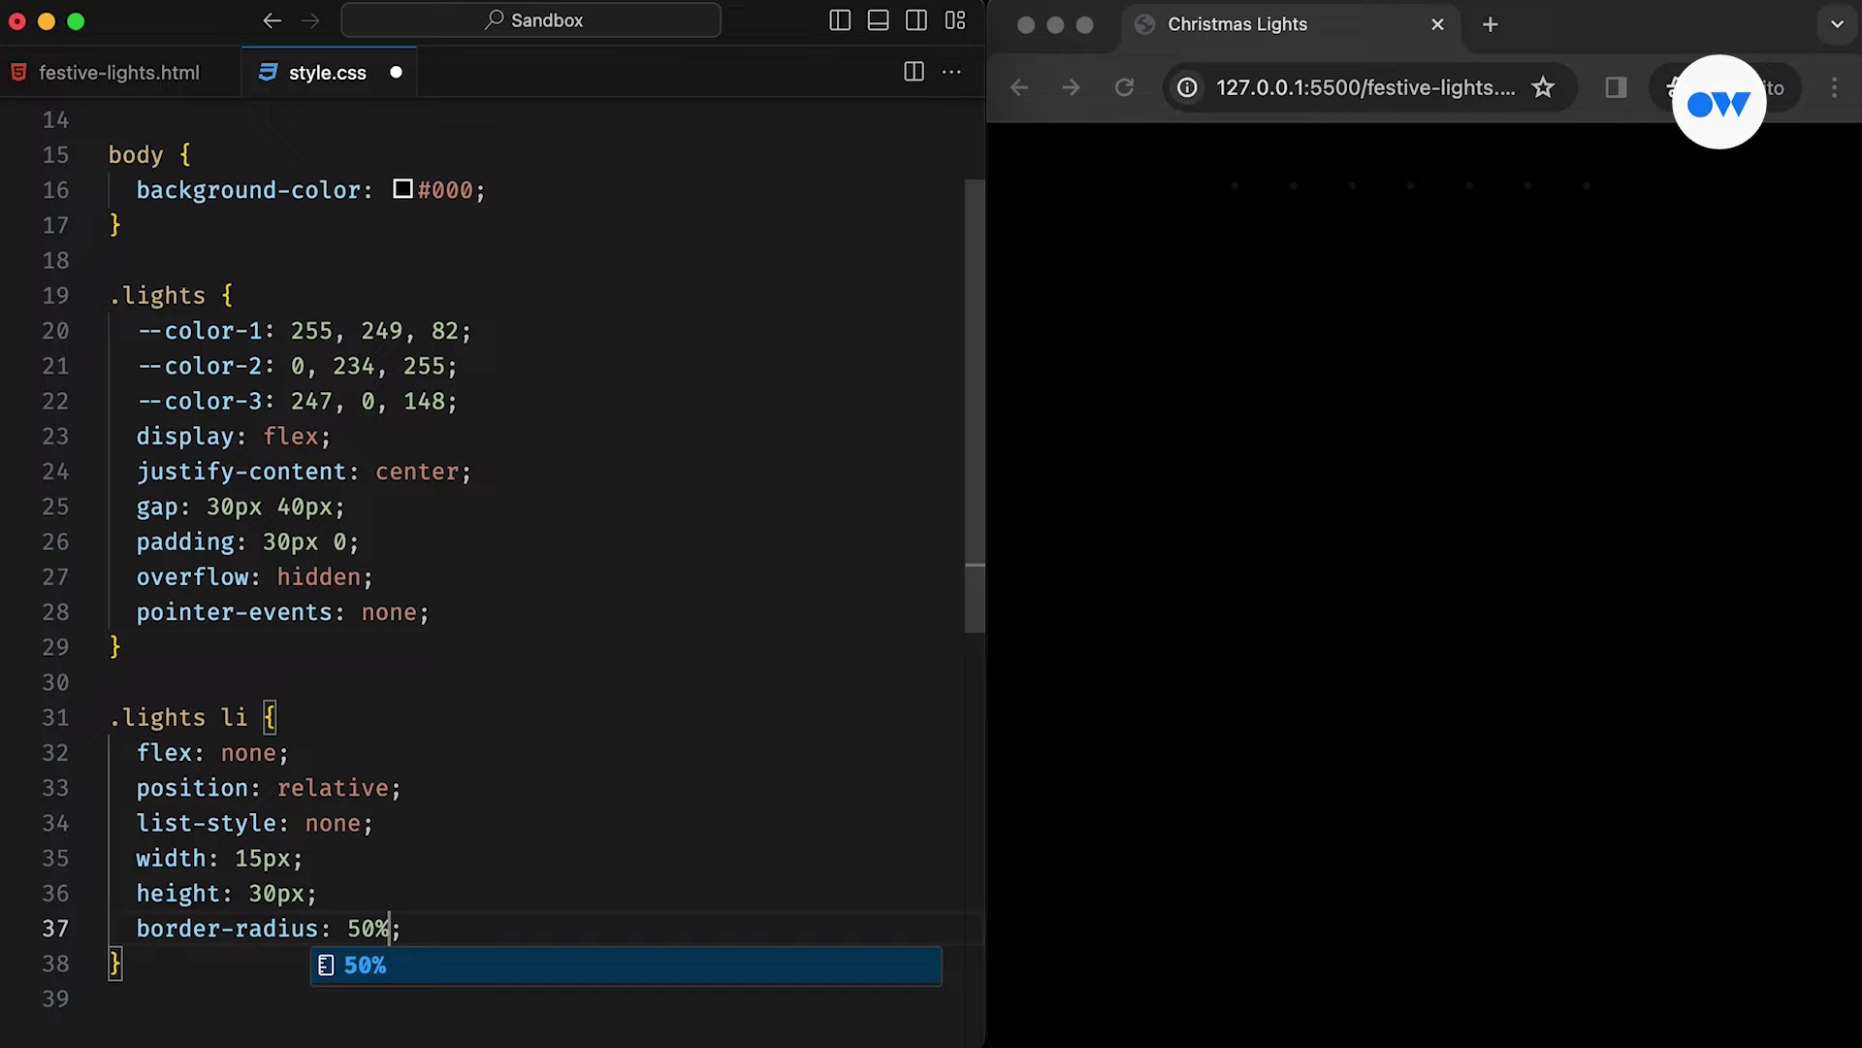
key(Escape)
- Begin a .lights li:before cap rule, absolutely positioned with content ''
drag(977, 477, 962, 748)
click(187, 483)
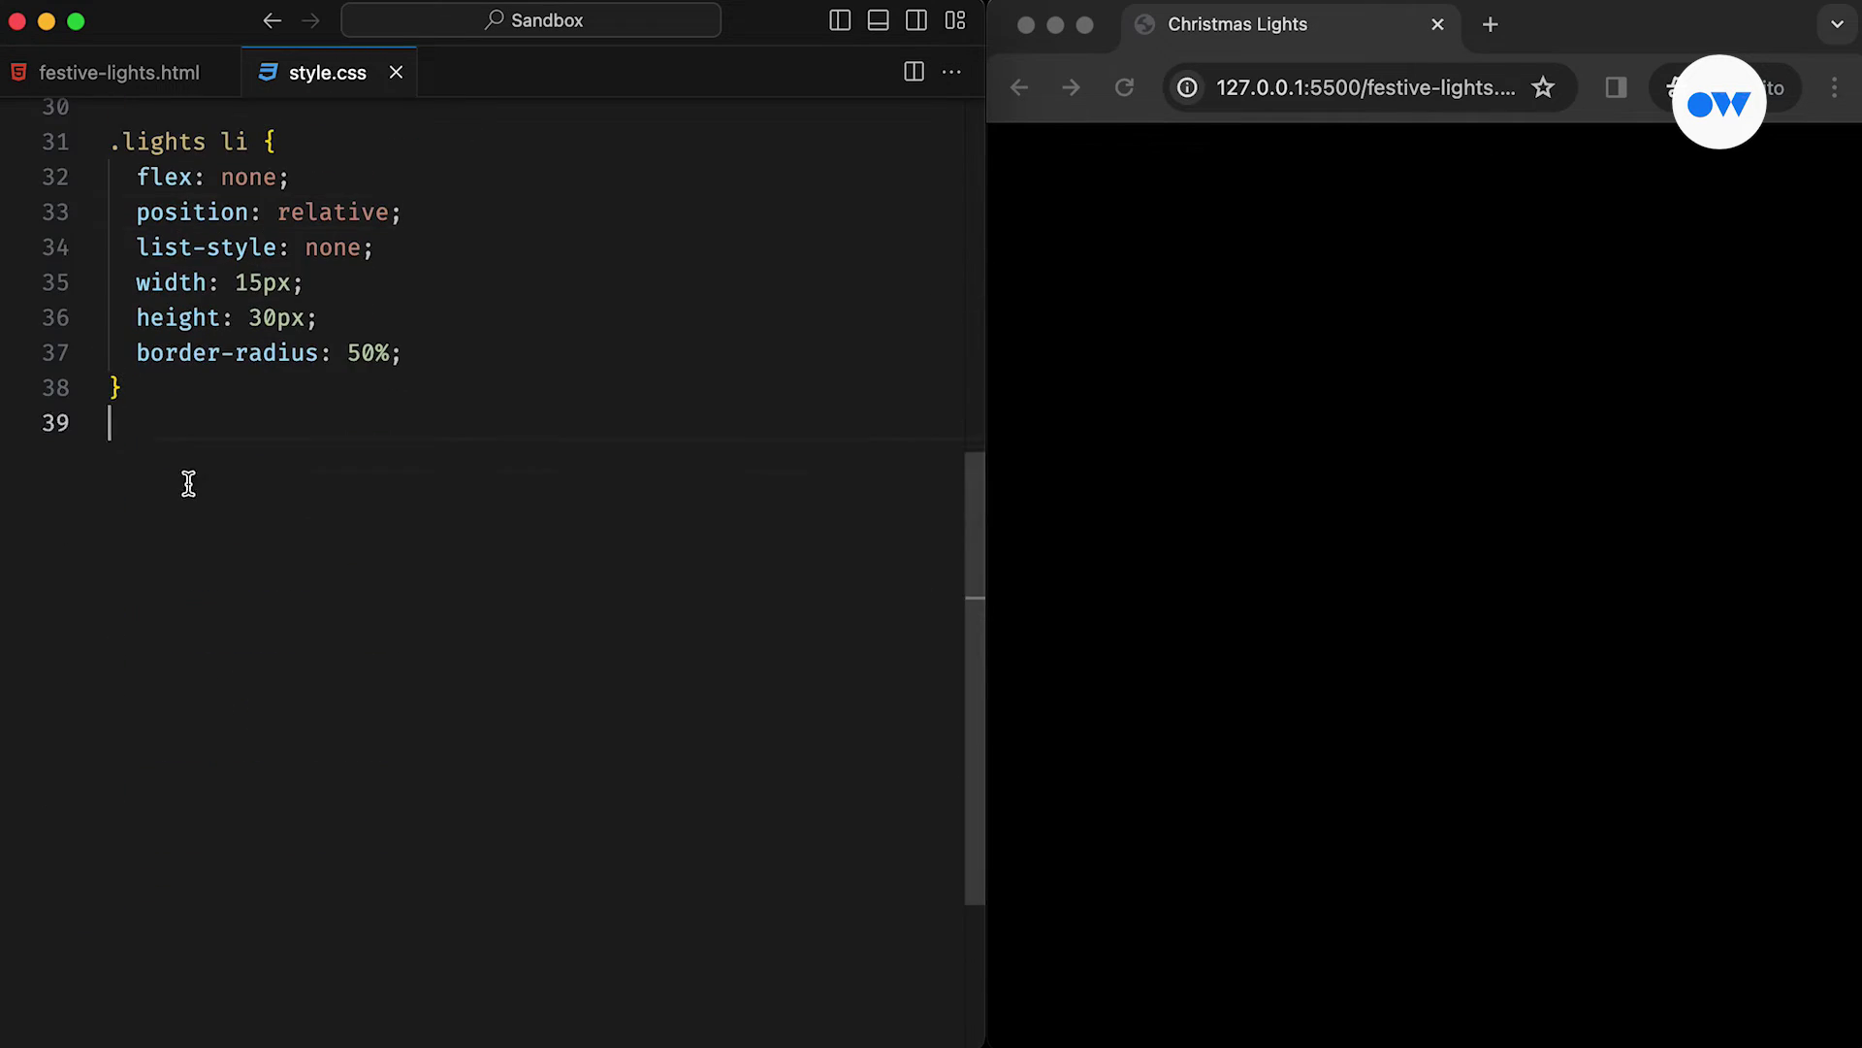
text(li:before {)
key(Return)
text(position: absol;)
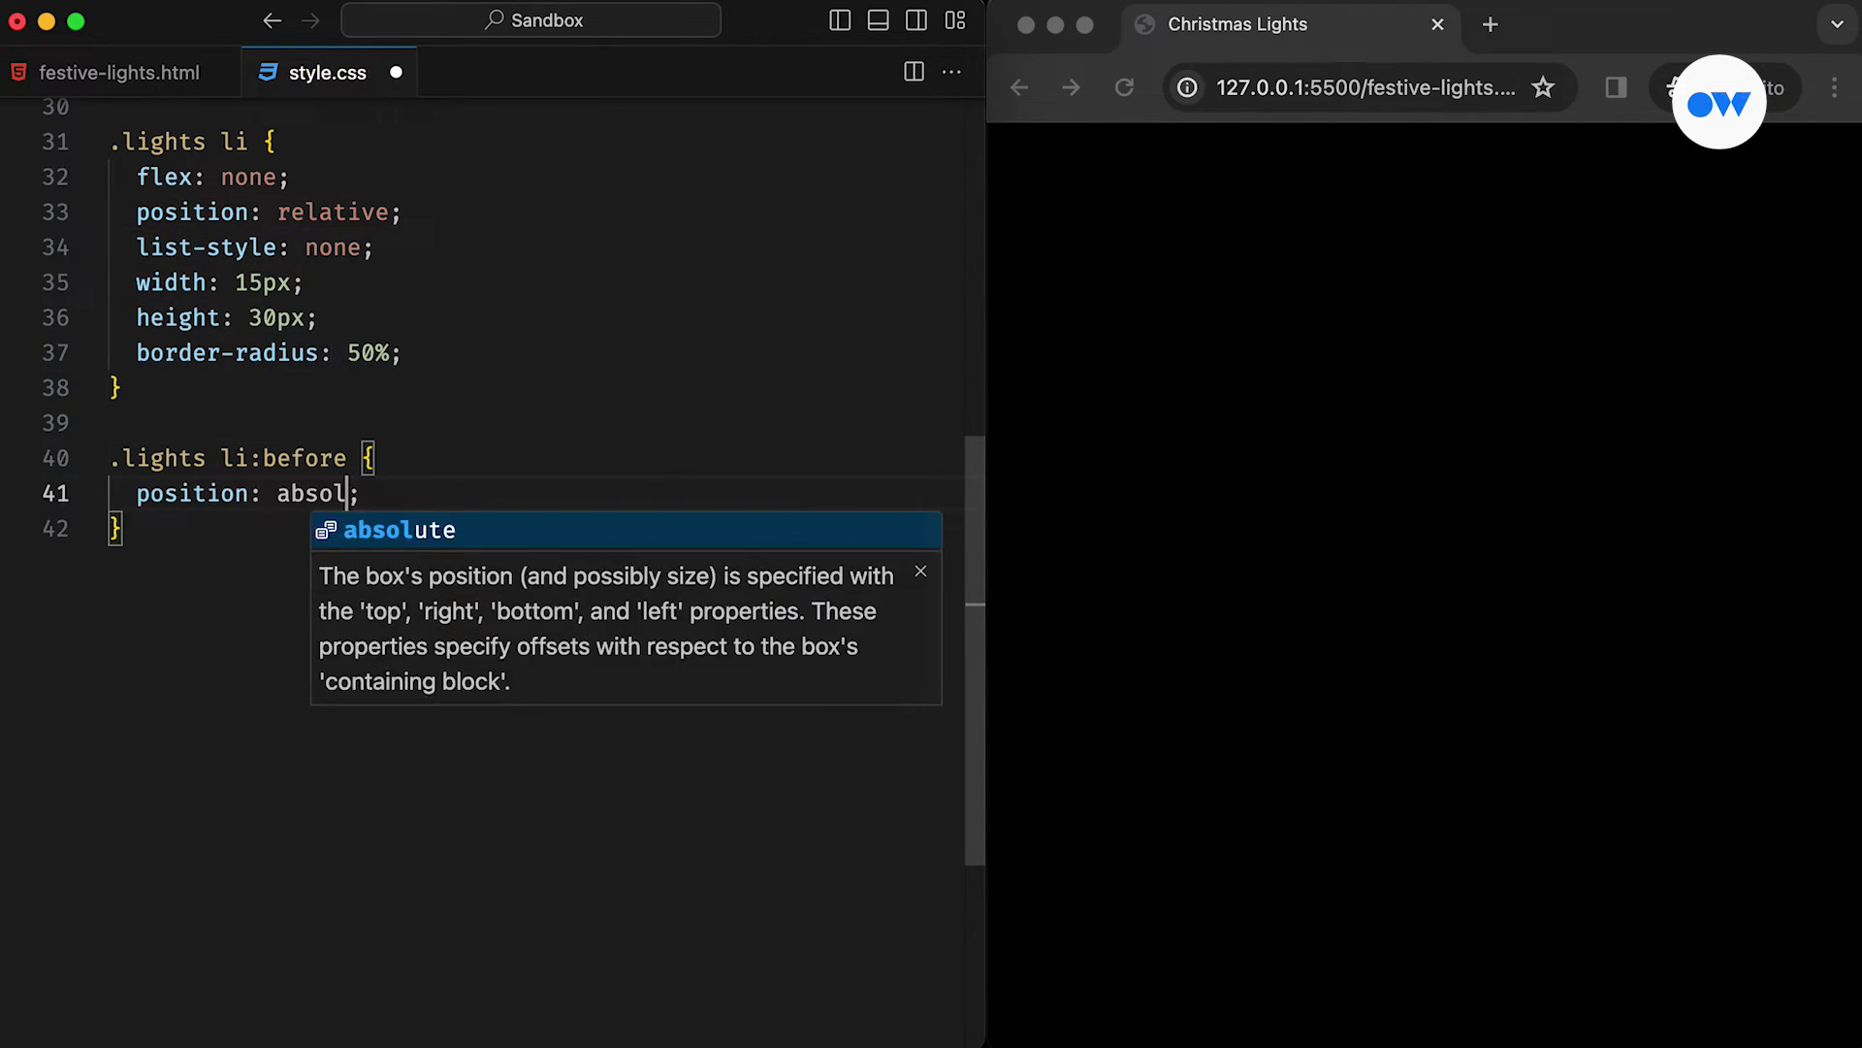
key(Tab)
key(Right)
key(Return)
text(content)
key(Tab)
text(')
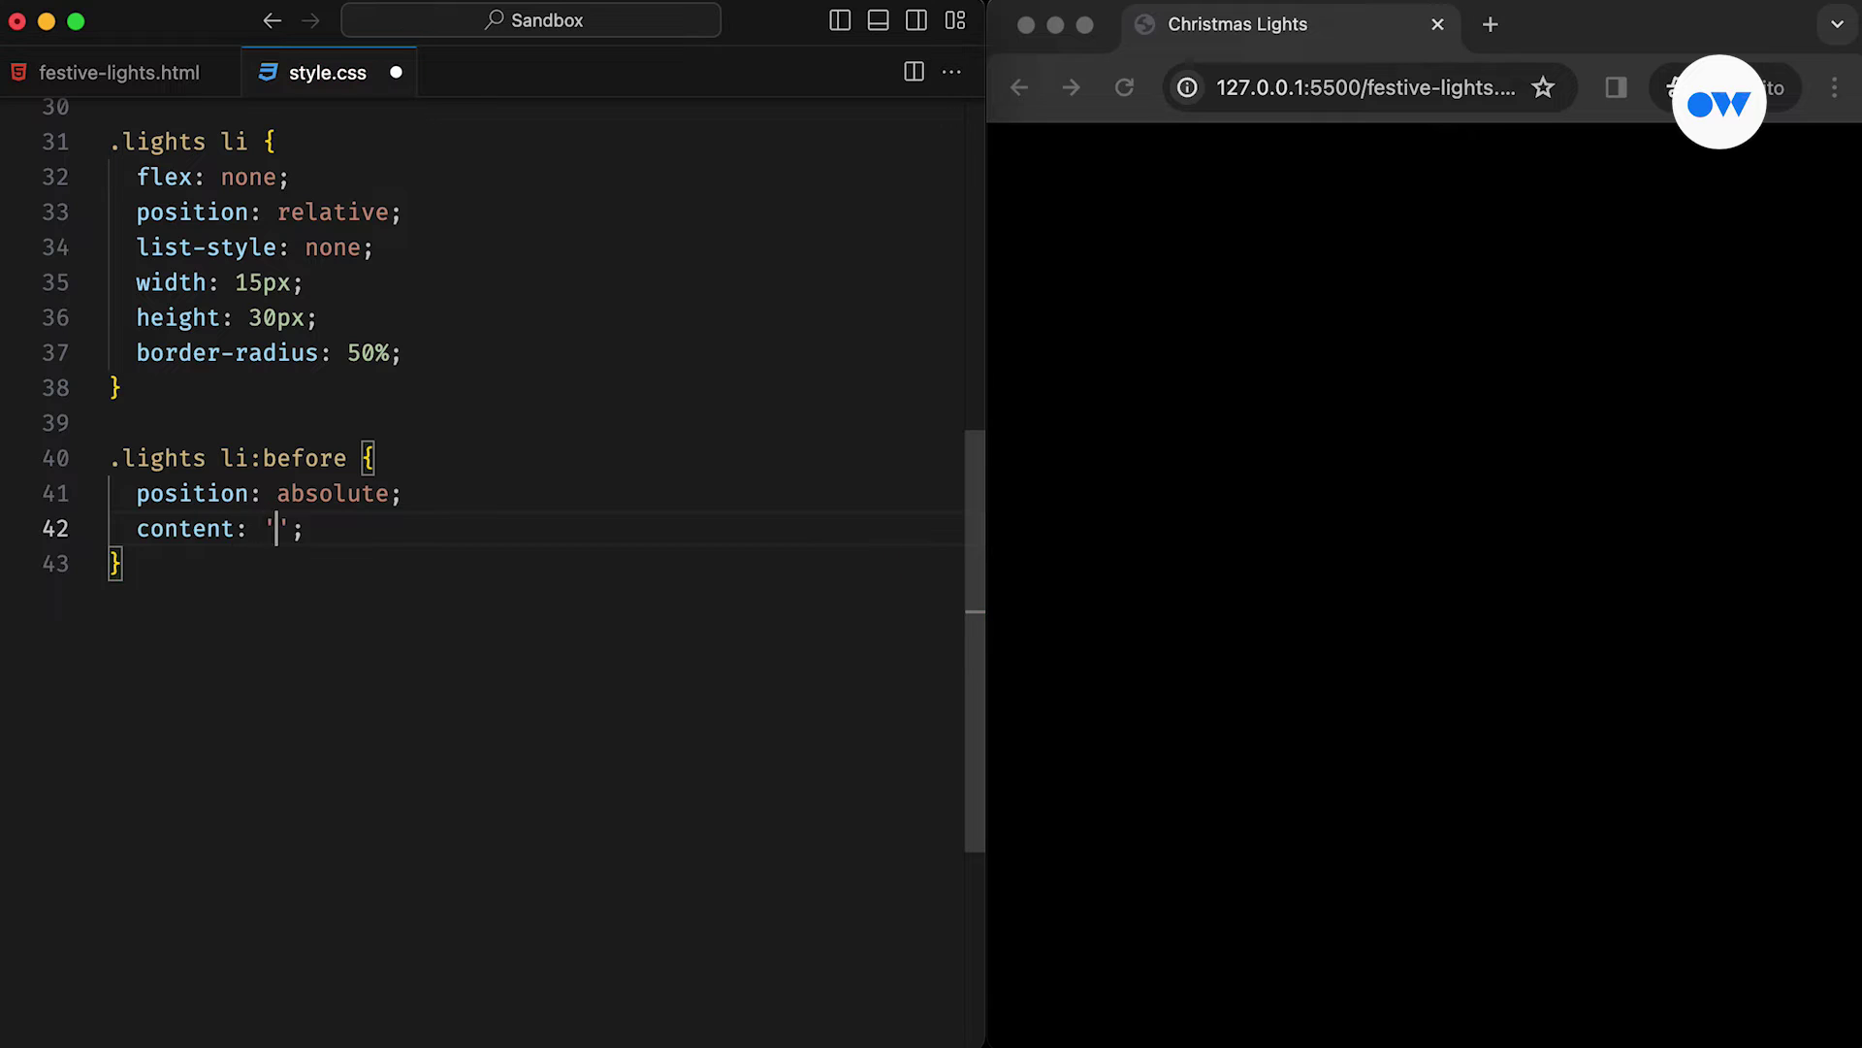
key(Right)
key(Right)
- Place the cap at top -5px, left 50% with transform translateX(-50%)
key(Return)
text(top)
key(Tab)
text(-5px)
key(Right)
key(Return)
text(left)
key(Tab)
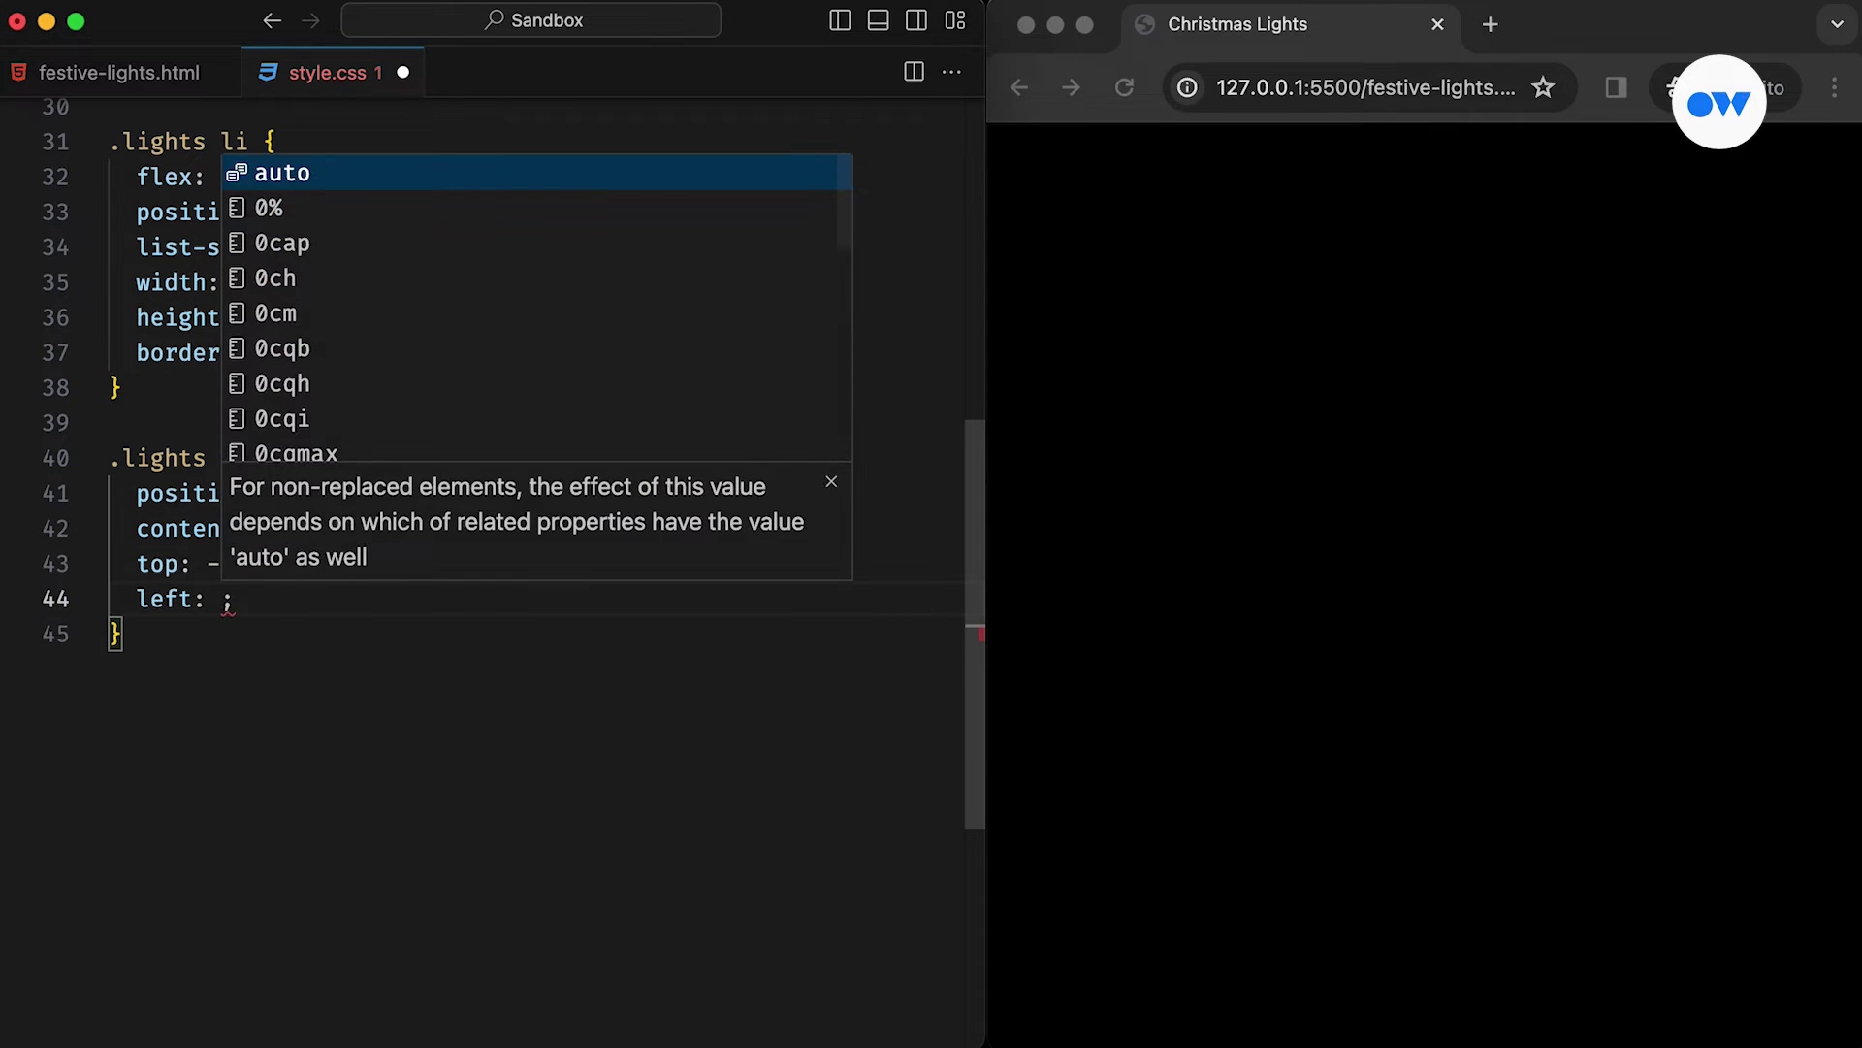
text(50%)
key(Right)
key(Return)
text(tra)
key(Tab)
text(tra)
key(Down)
key(Down)
key(Tab)
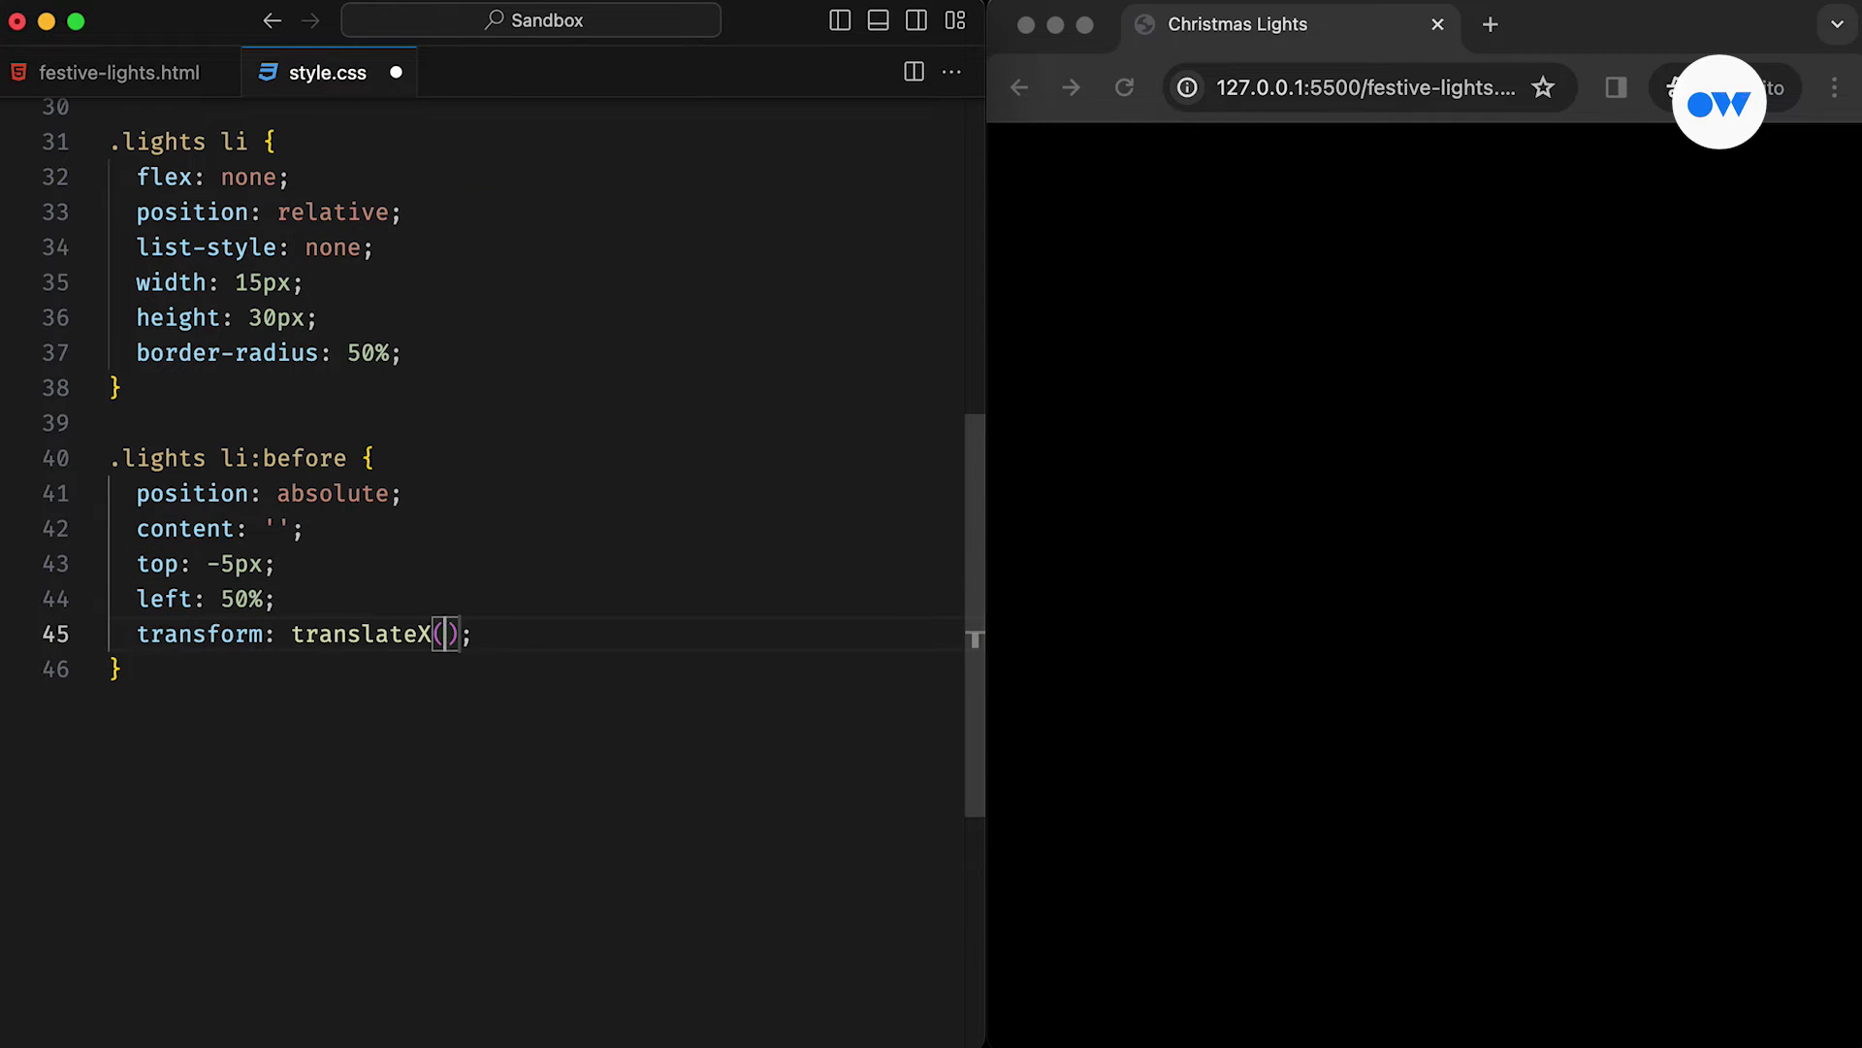
key(Right)
key(Right)
- Size the cap as a 10px square with background-color #222
key(Return)
text(widt)
key(Tab)
text(10px)
key(Right)
key(Return)
text(height)
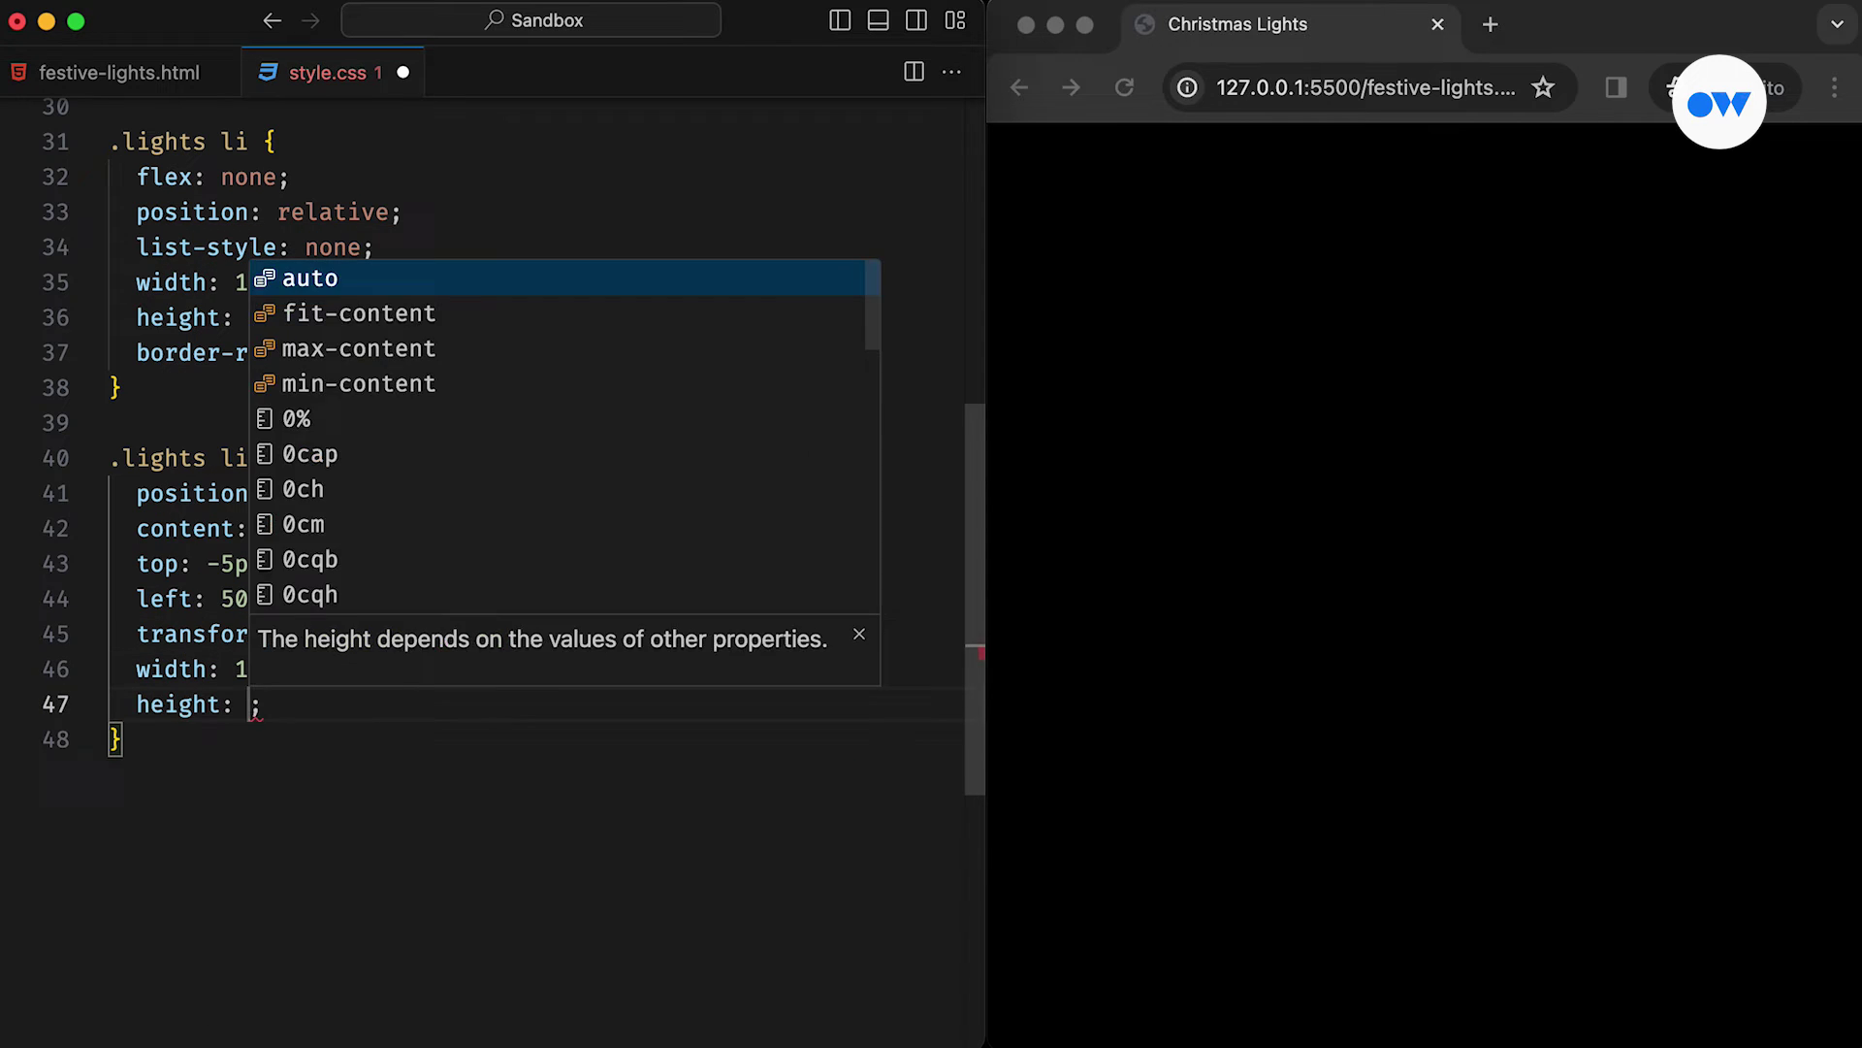
text(back)
key(Tab)
text(#222)
key(Right)
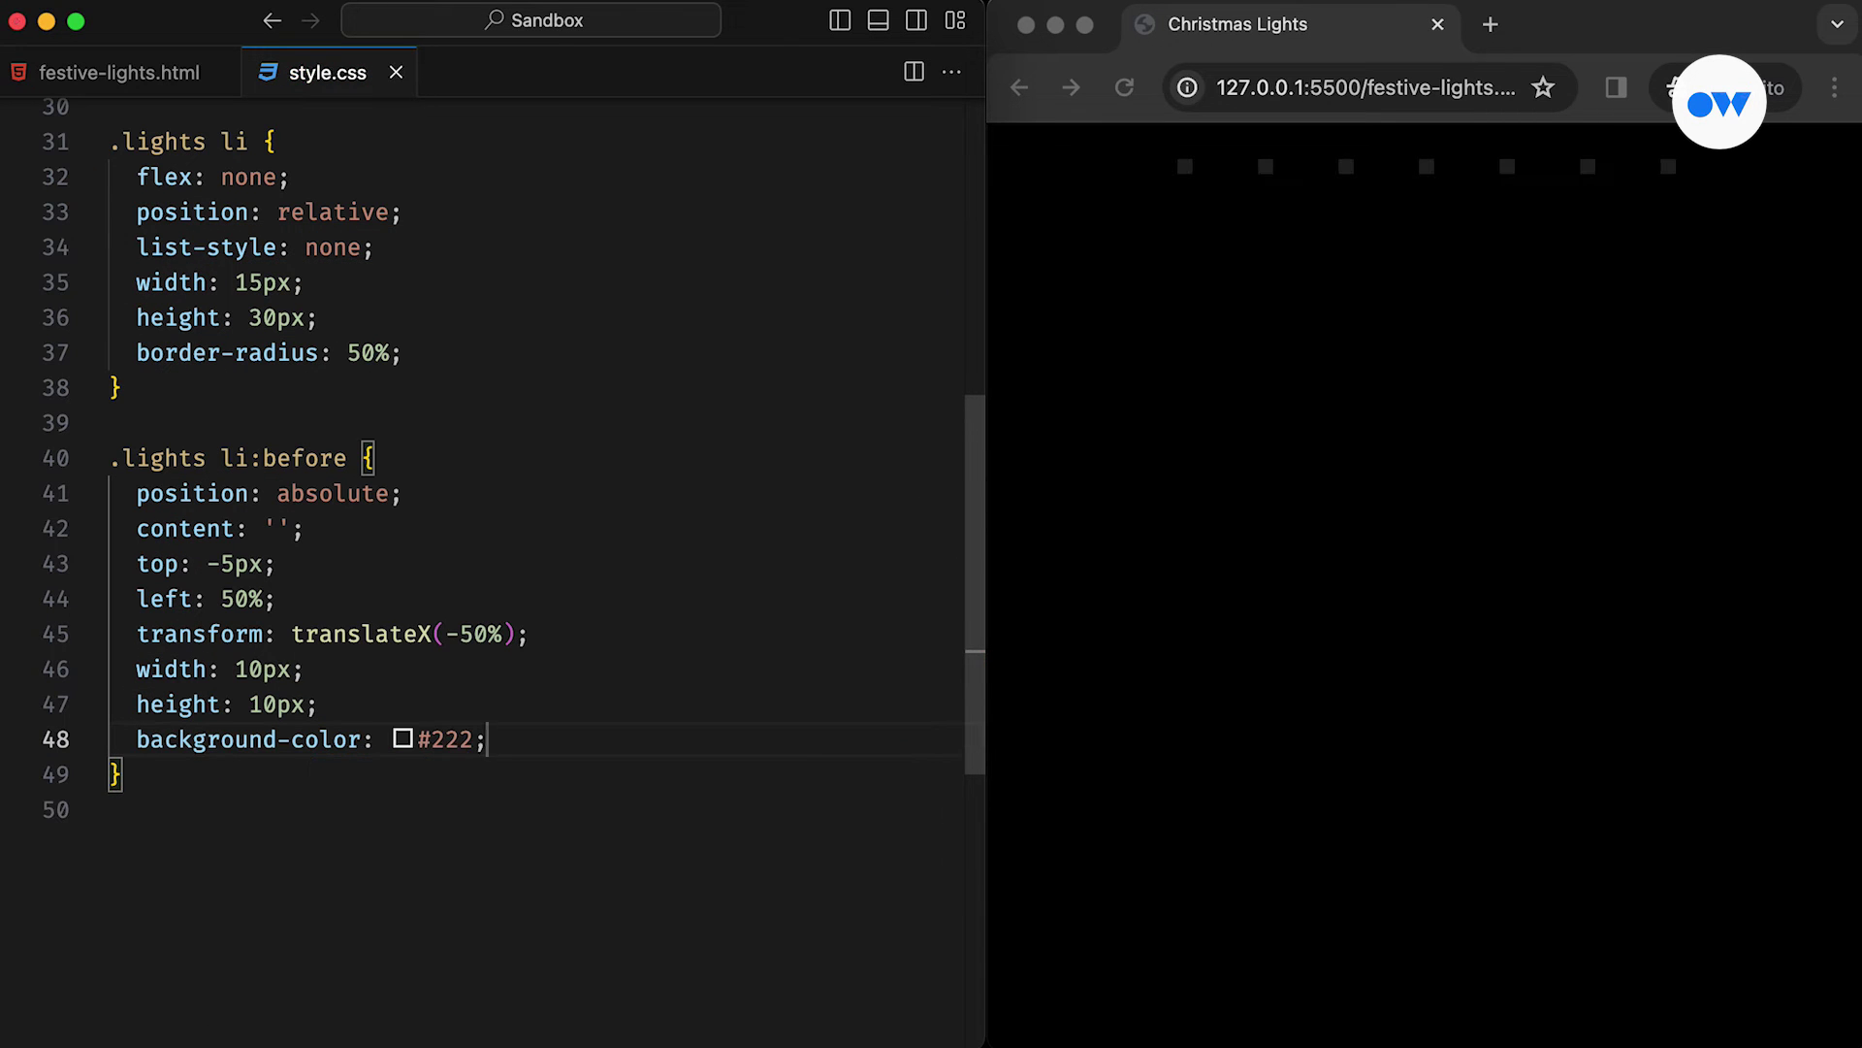
- Set body background to #fff and round the caps with border-radius 100%
click(1267, 186)
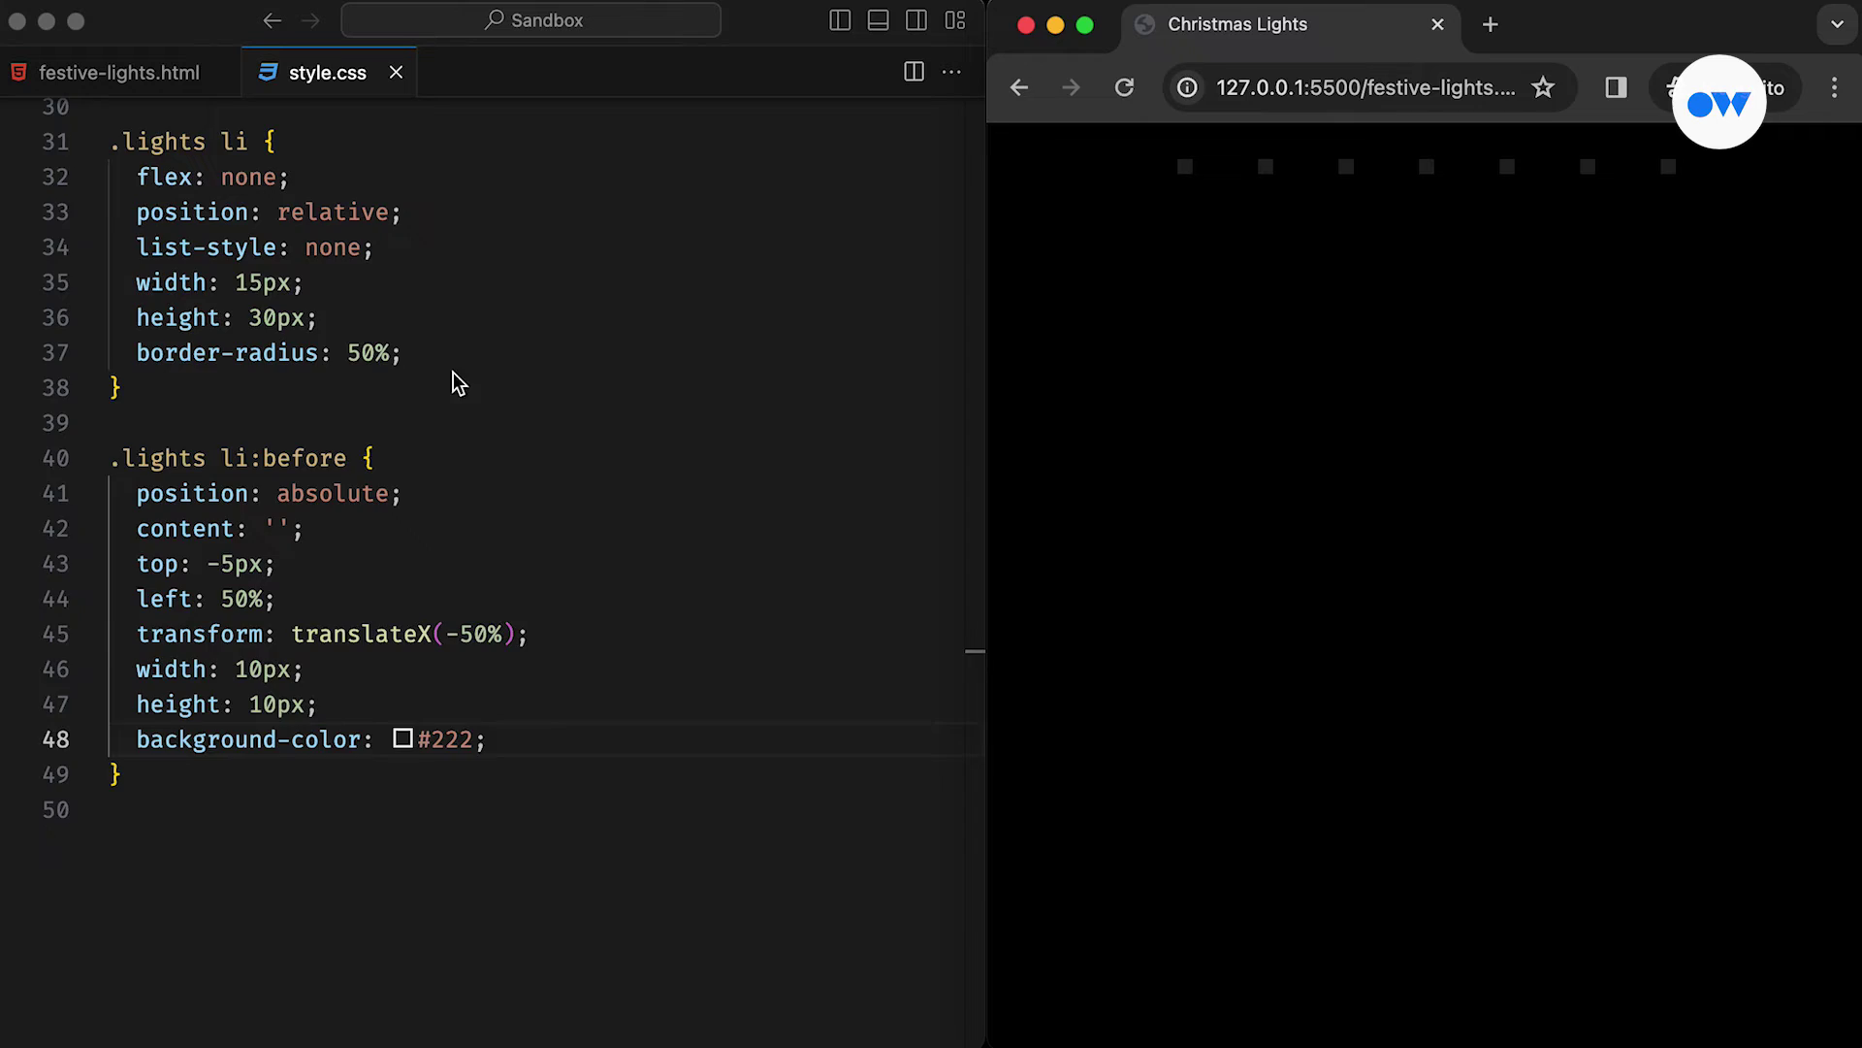
scroll(969, 486, up, 10)
click(574, 253)
text(fff;)
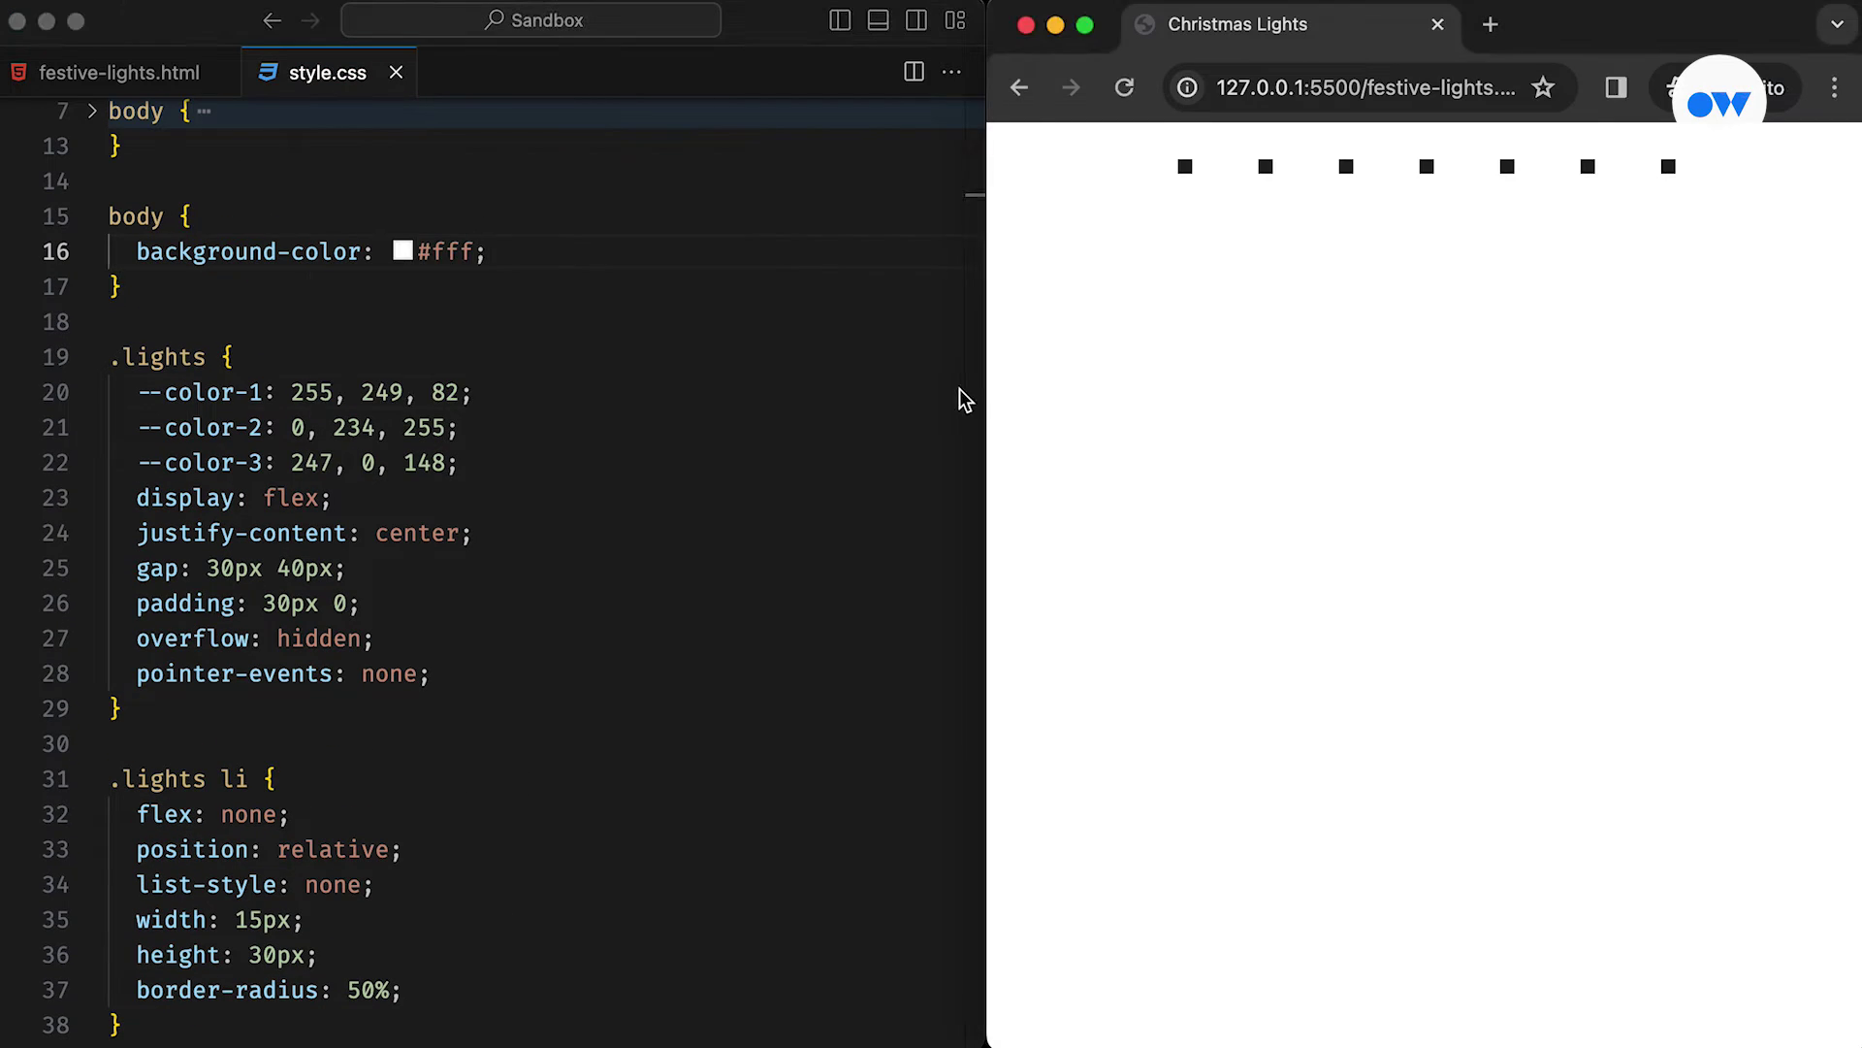
drag(960, 394, 970, 678)
click(505, 448)
key(Return)
text(border-radius: 100%;)
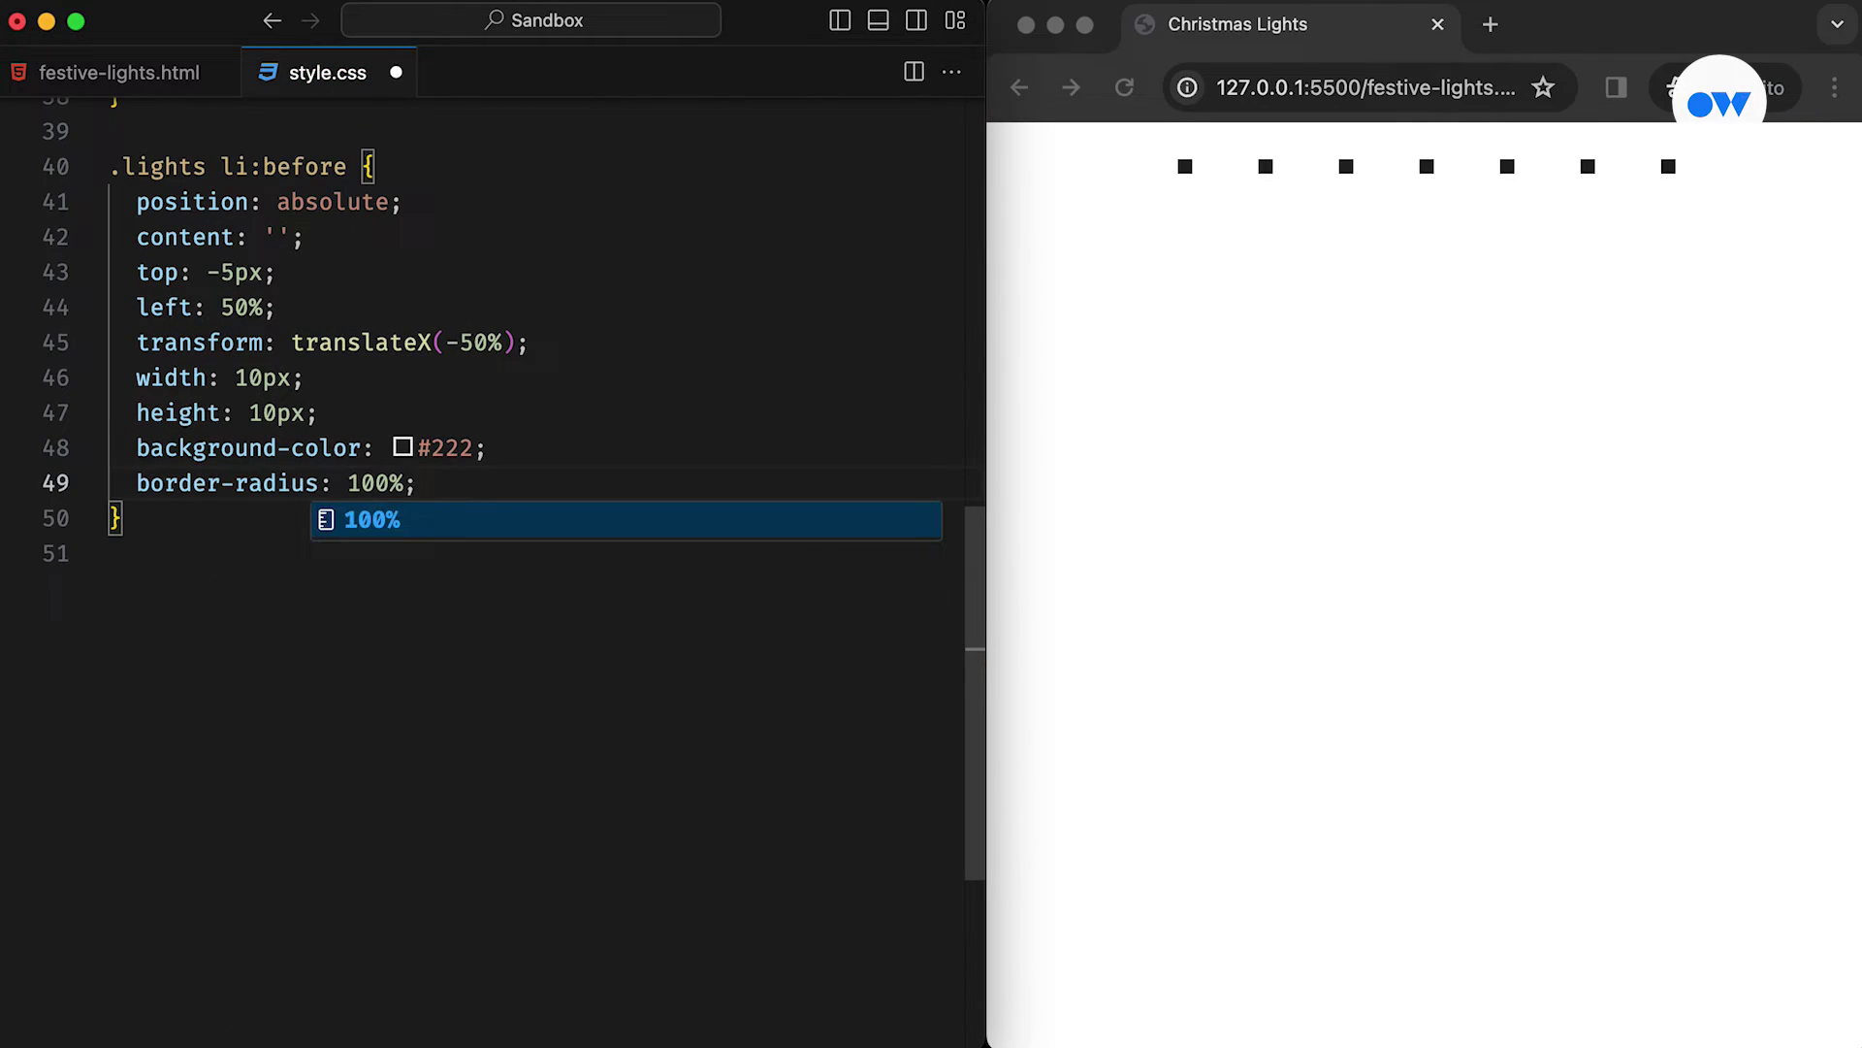
key(Escape)
- Add a .lights li:after wire rule with position, z-index and a curved border-bottom, then save
key(Down)
key(Down)
key(Return)
text(.lights li:after {)
key(Return)
text(position: absolute;)
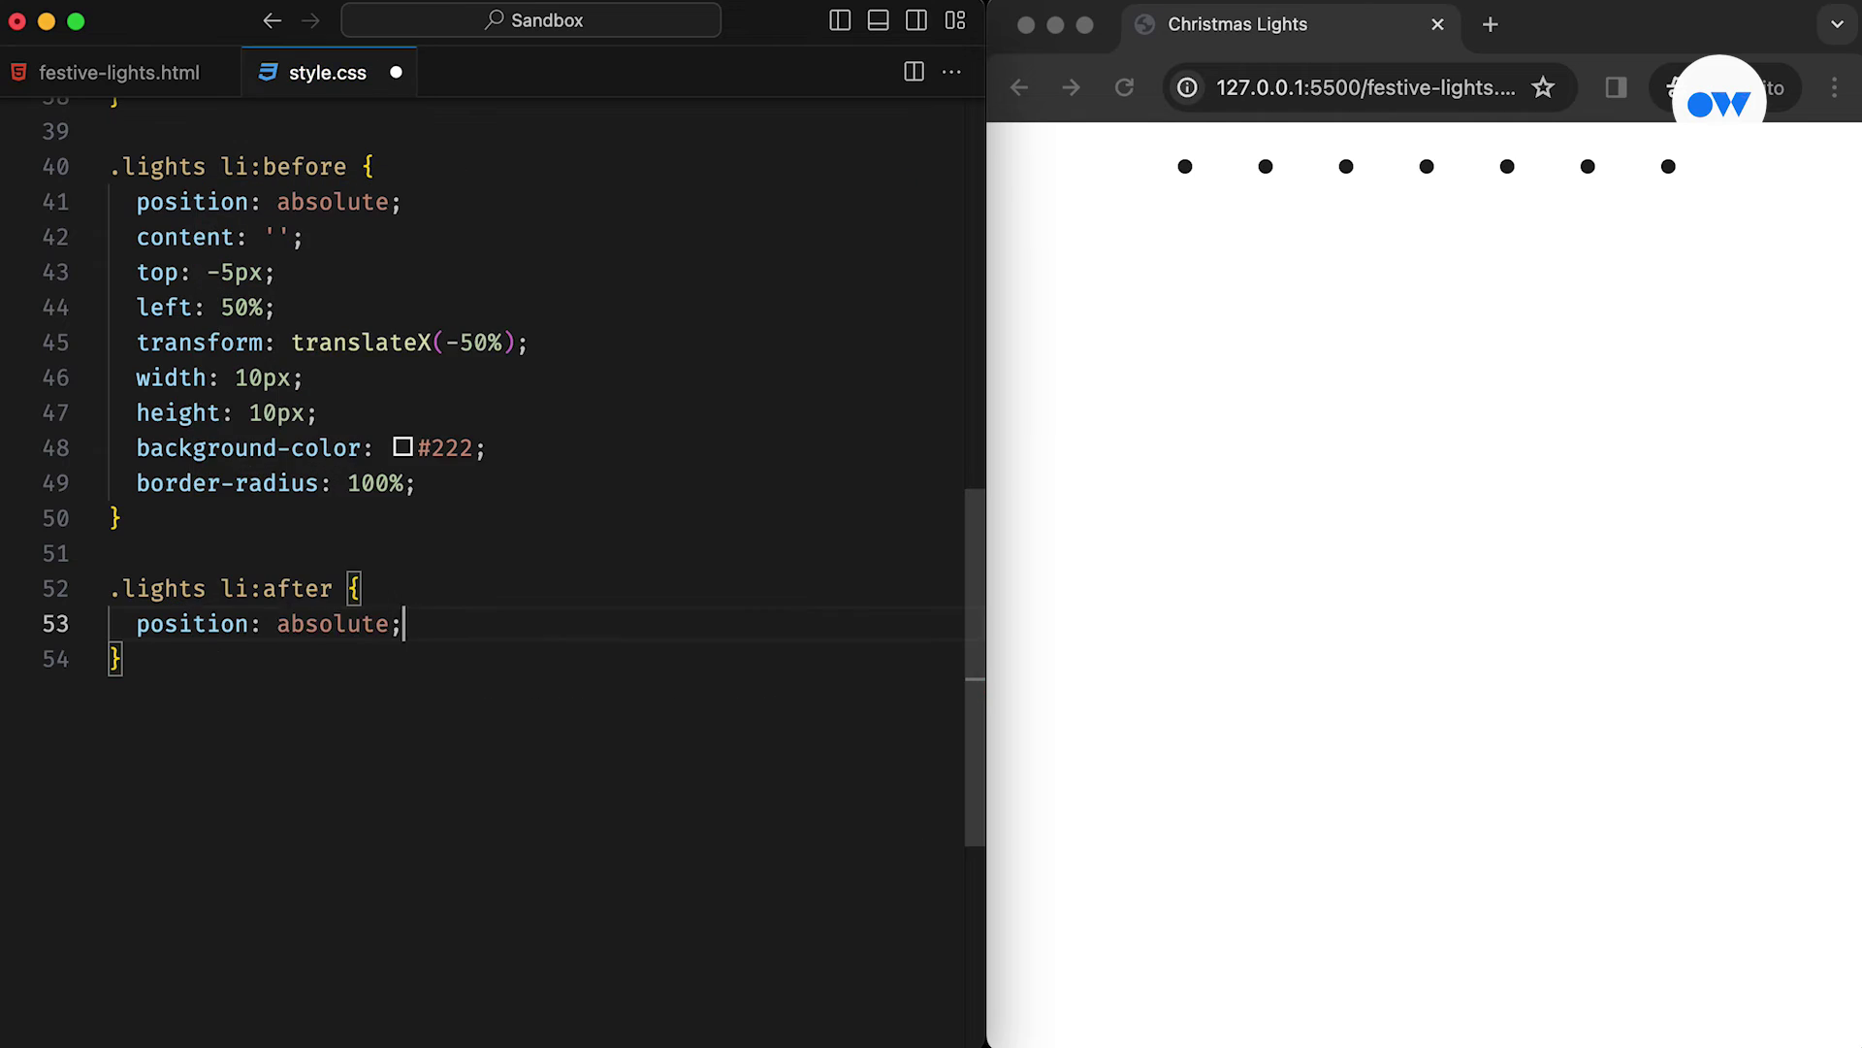
key(Return)
text(content: '';)
key(Return)
text(z-index: -1;   top: )
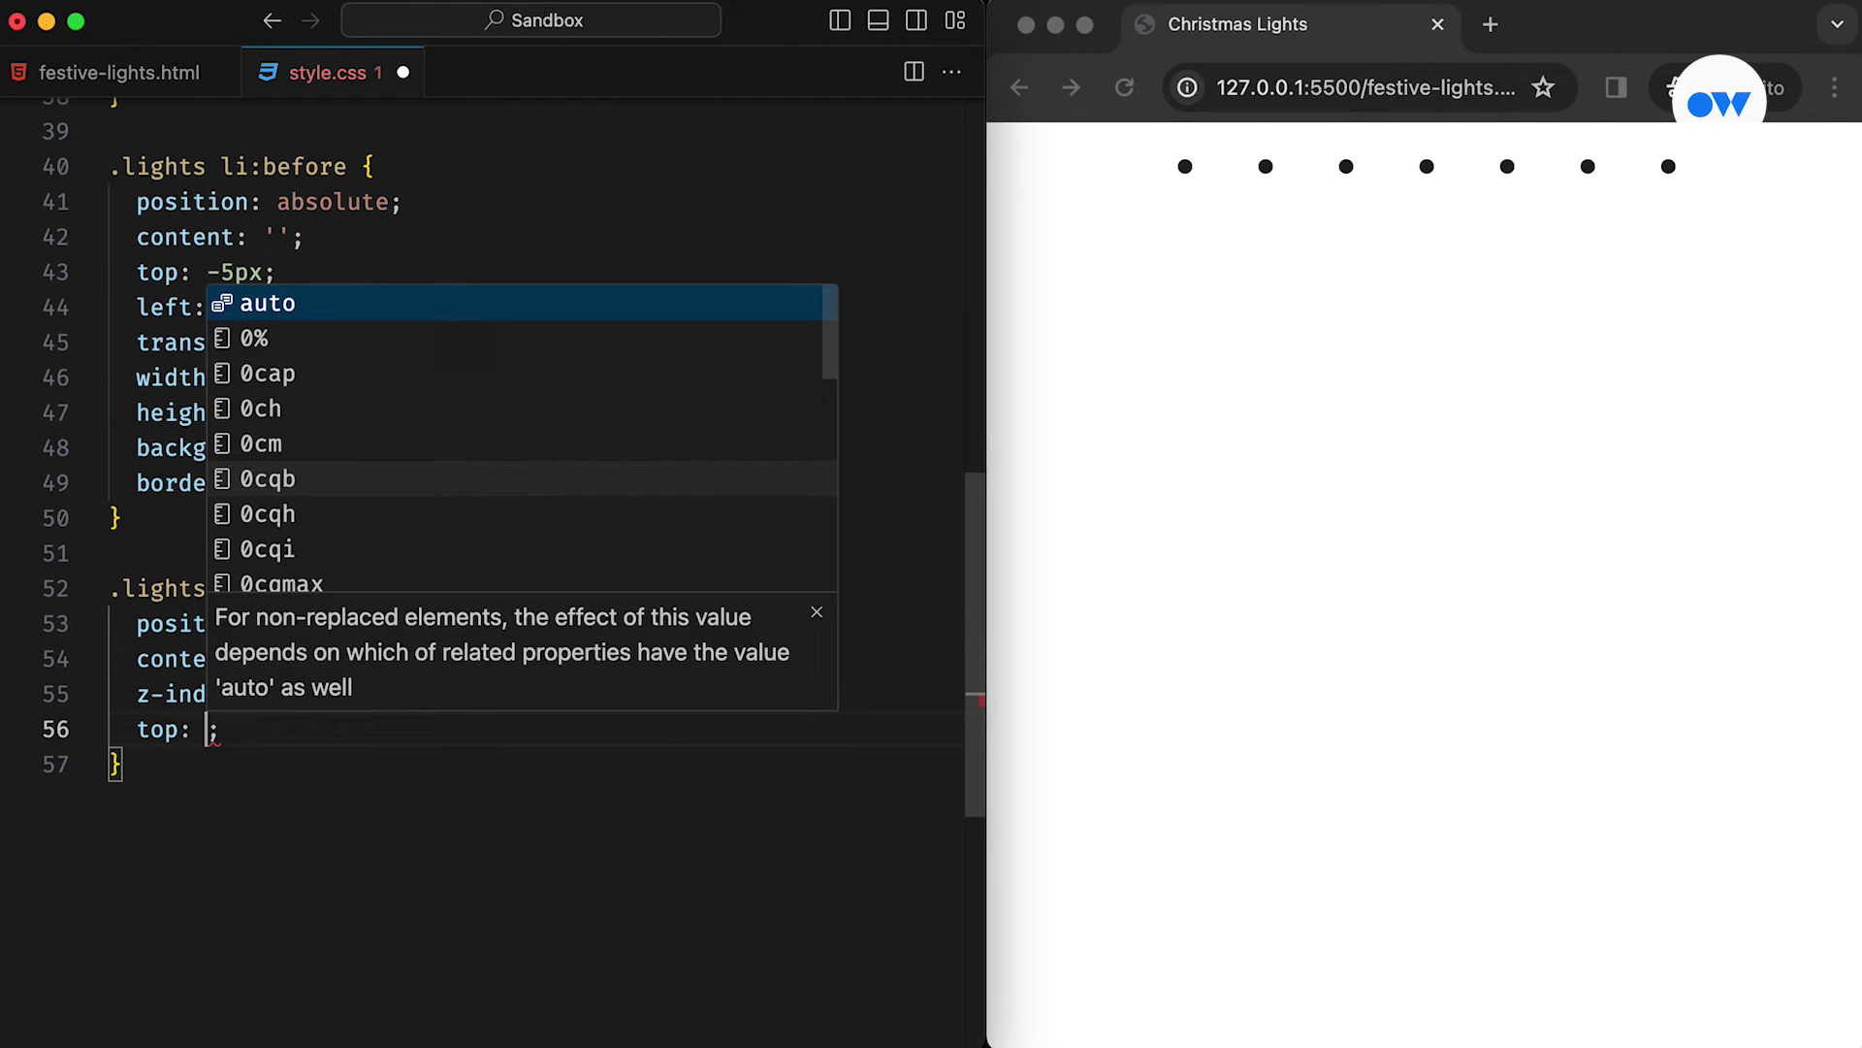
text(-2px;   left: 50%;   width: 54px;)
key(Return)
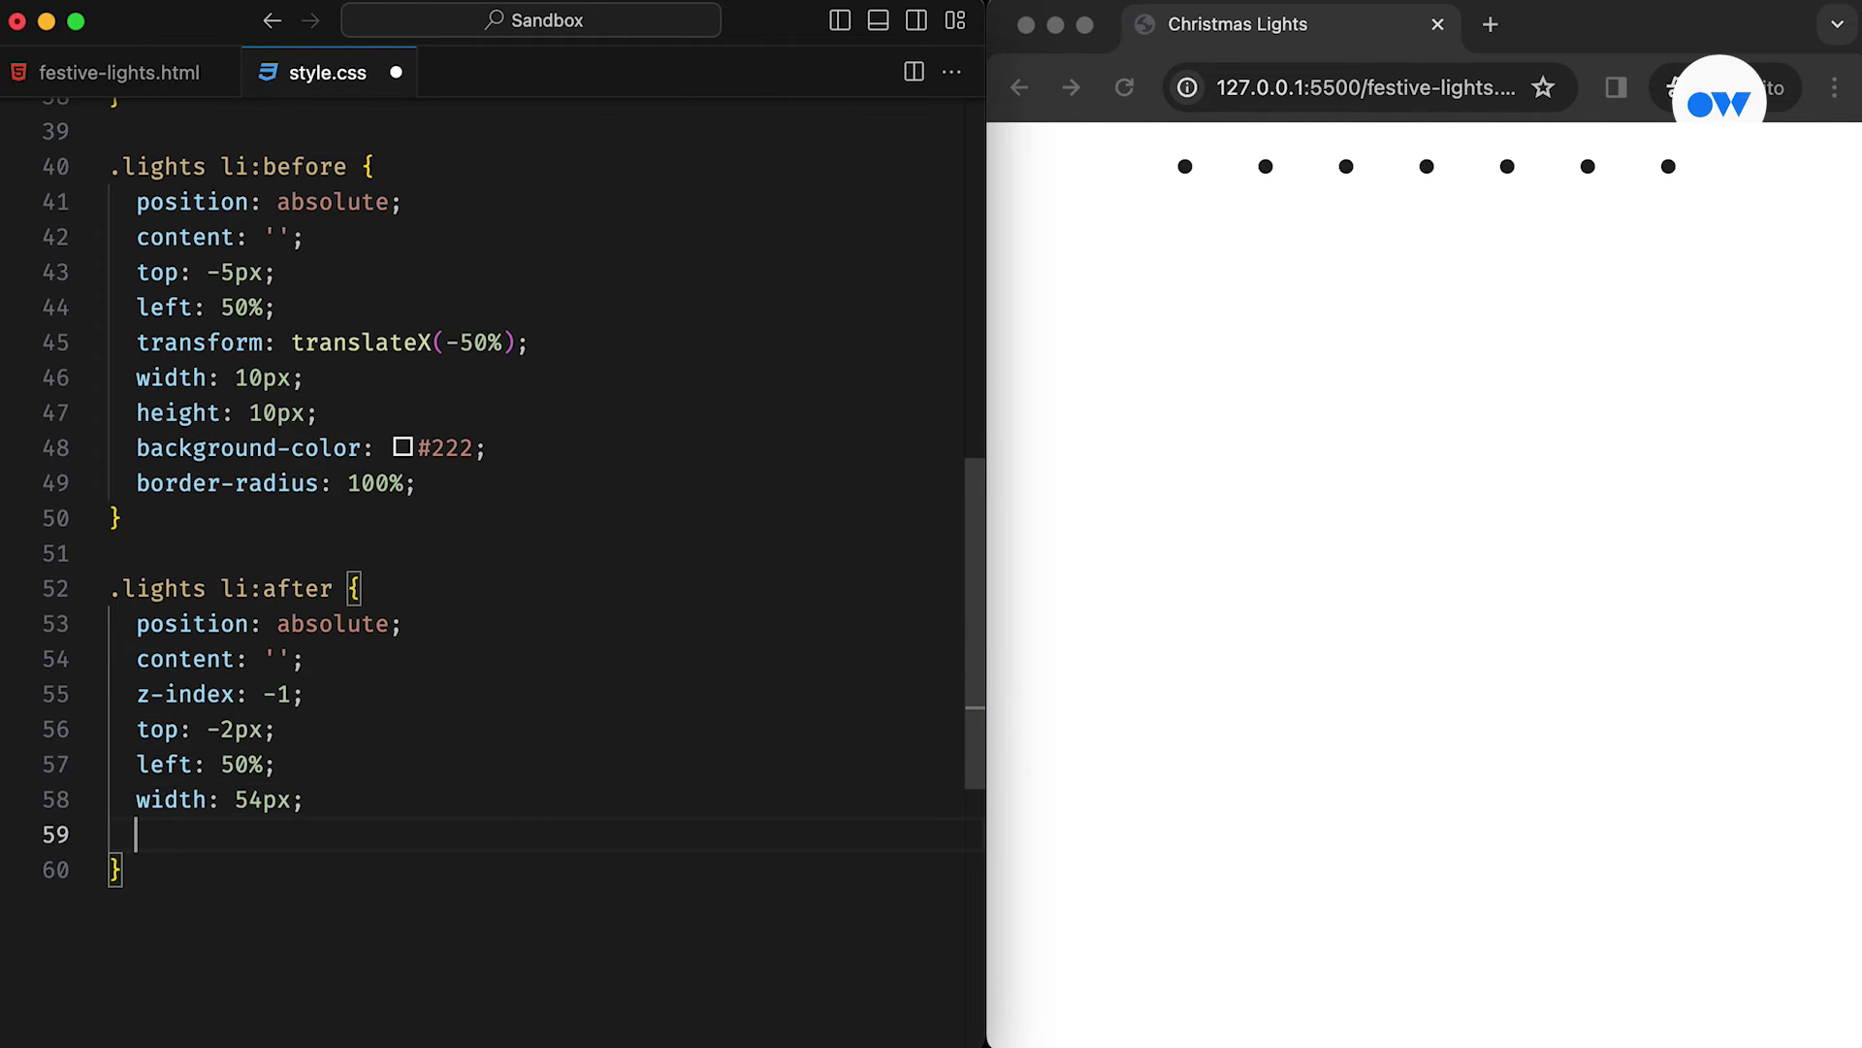
text(height: 5px;)
key(Return)
text(border-bottom: )
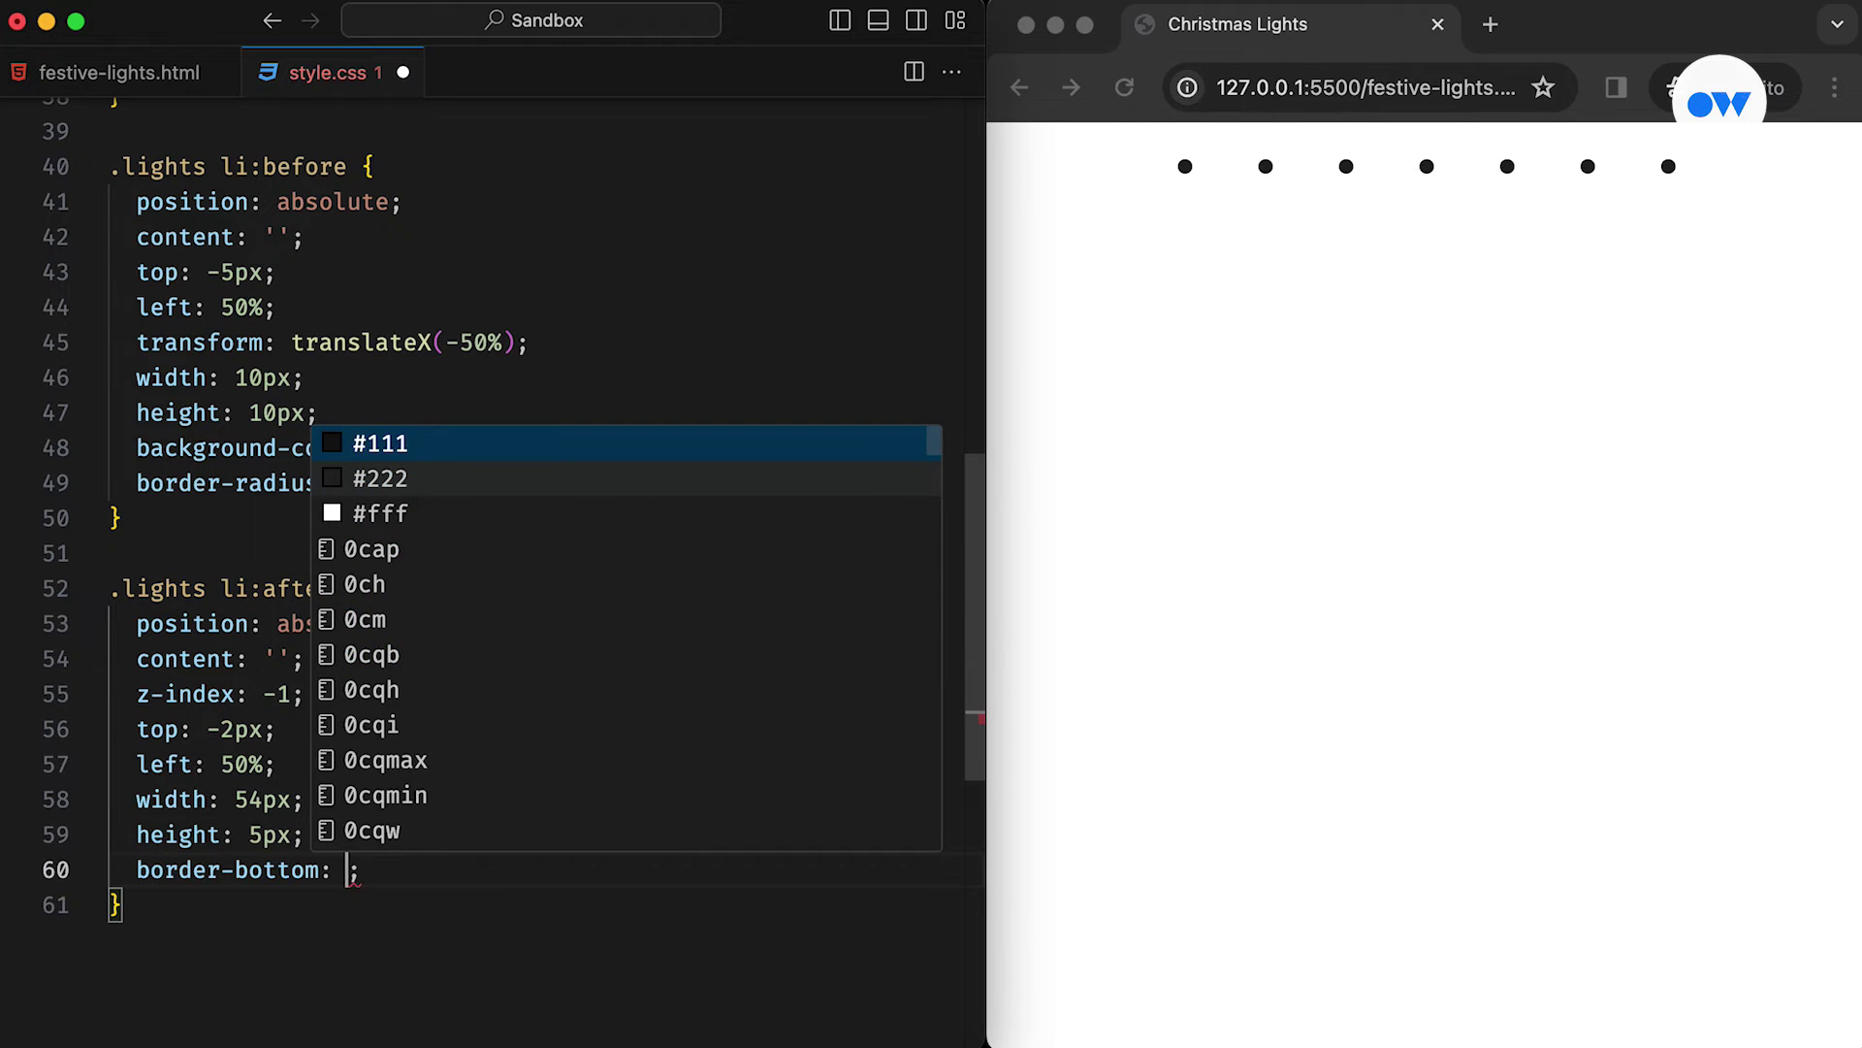
text(1px solid #222;)
key(Return)
text(border-radius: 10)
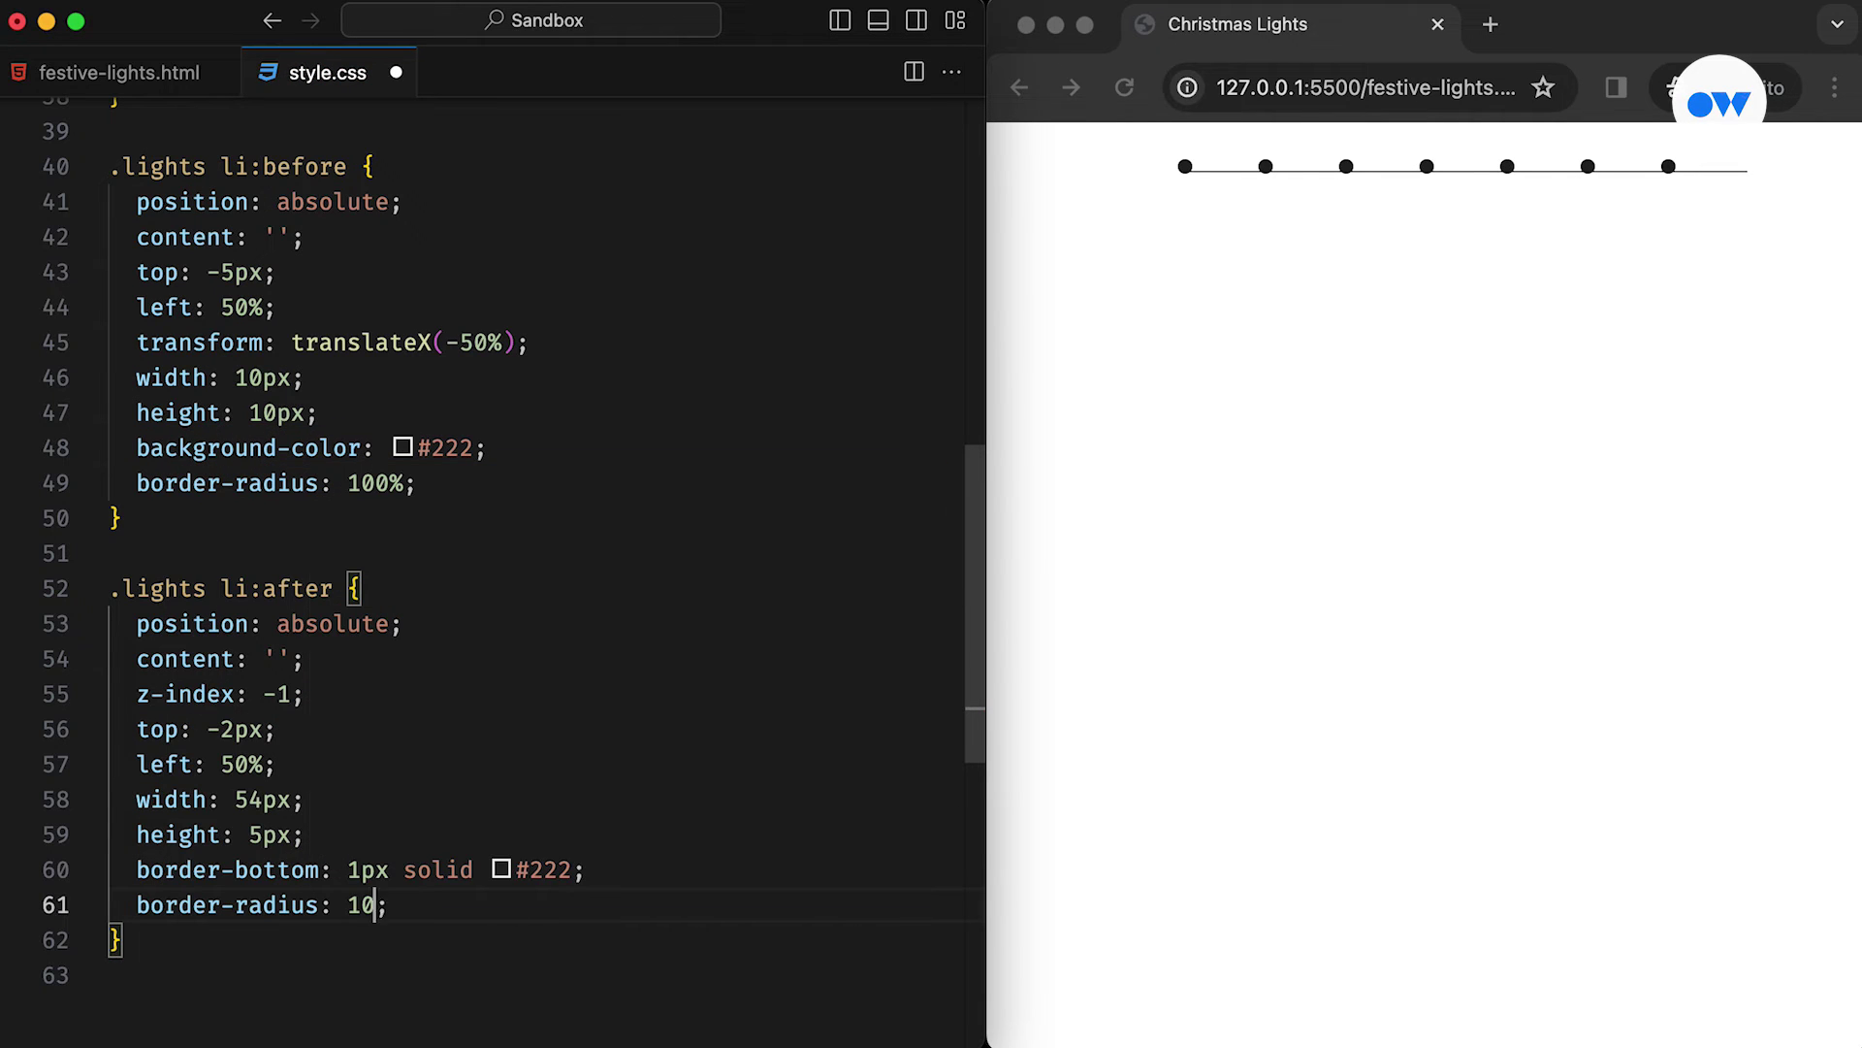
text(0%;)
key(super+s)
click(591, 580)
drag(975, 575, 970, 718)
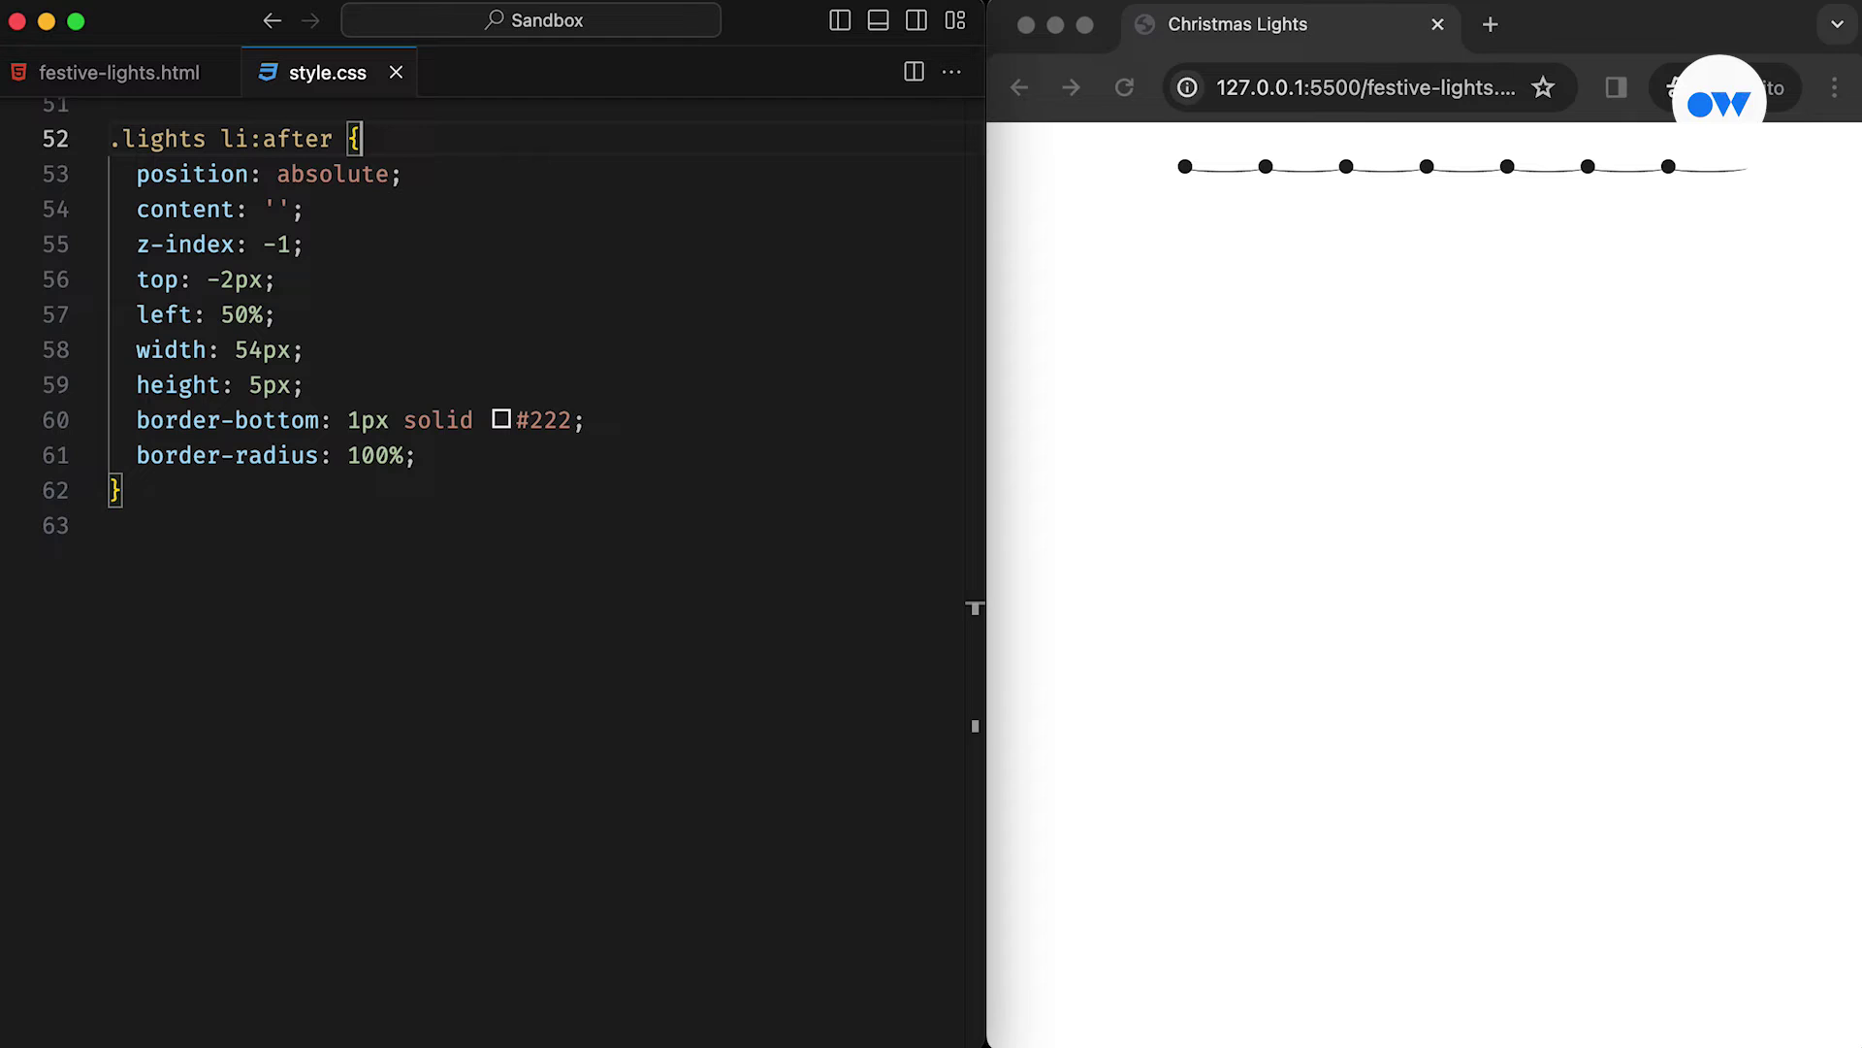
- Hide the wire on li:last-child:after and save so it stops at the last bulb
click(699, 582)
key(Return)
text(.lights li:last-child)
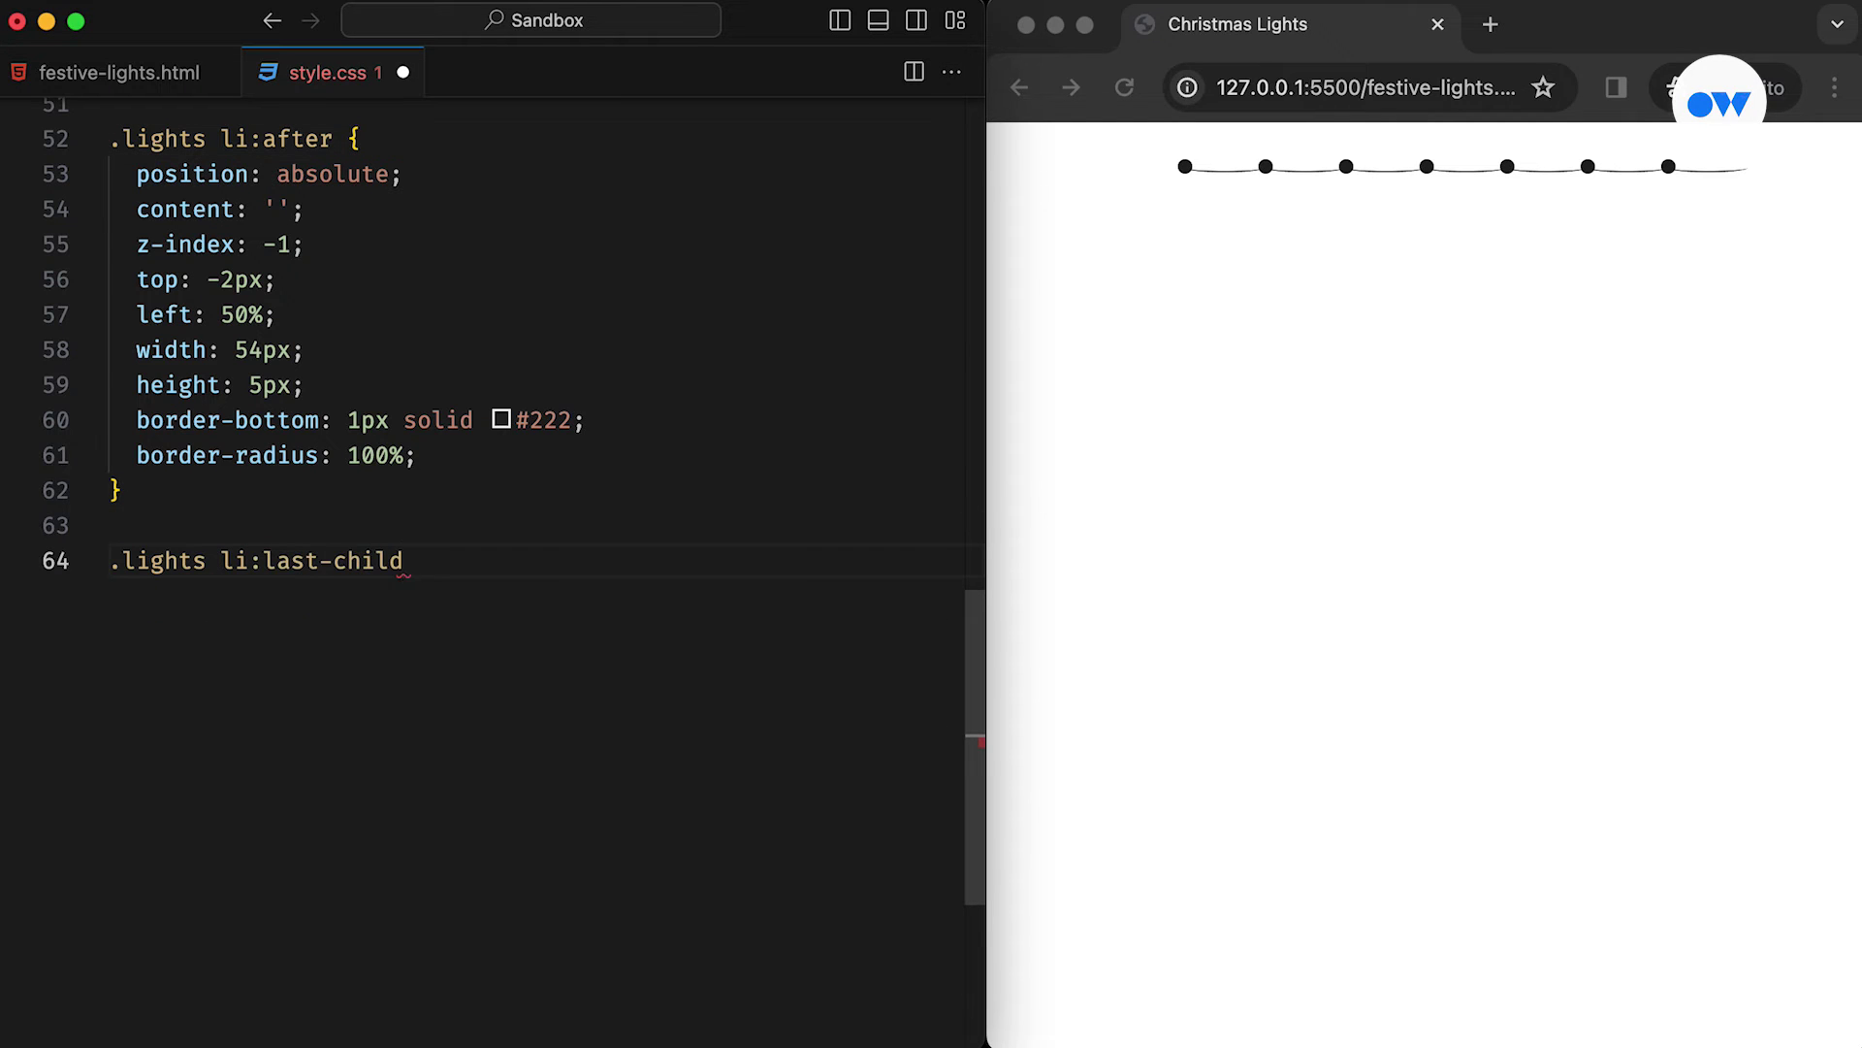
text(:after {   display: none)
key(super+s)
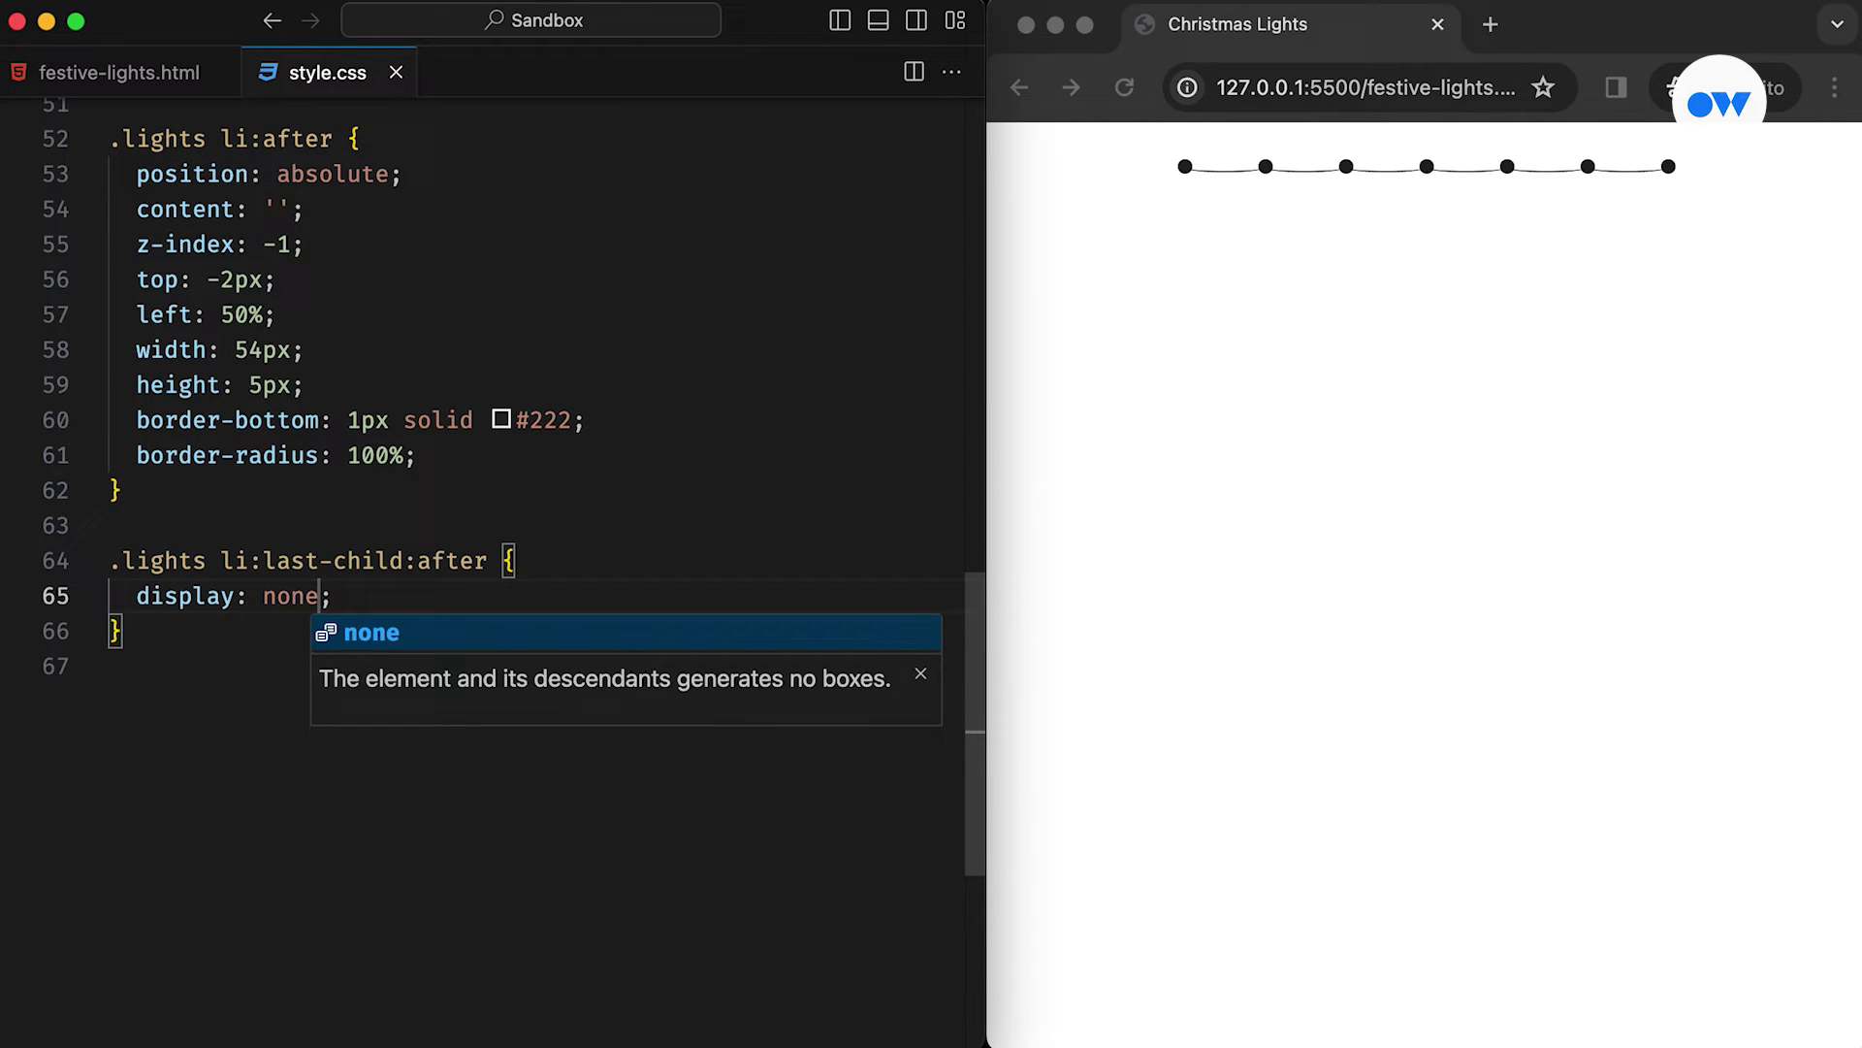
key(Escape)
key(Down)
key(Down)
key(Return)
drag(970, 662, 970, 777)
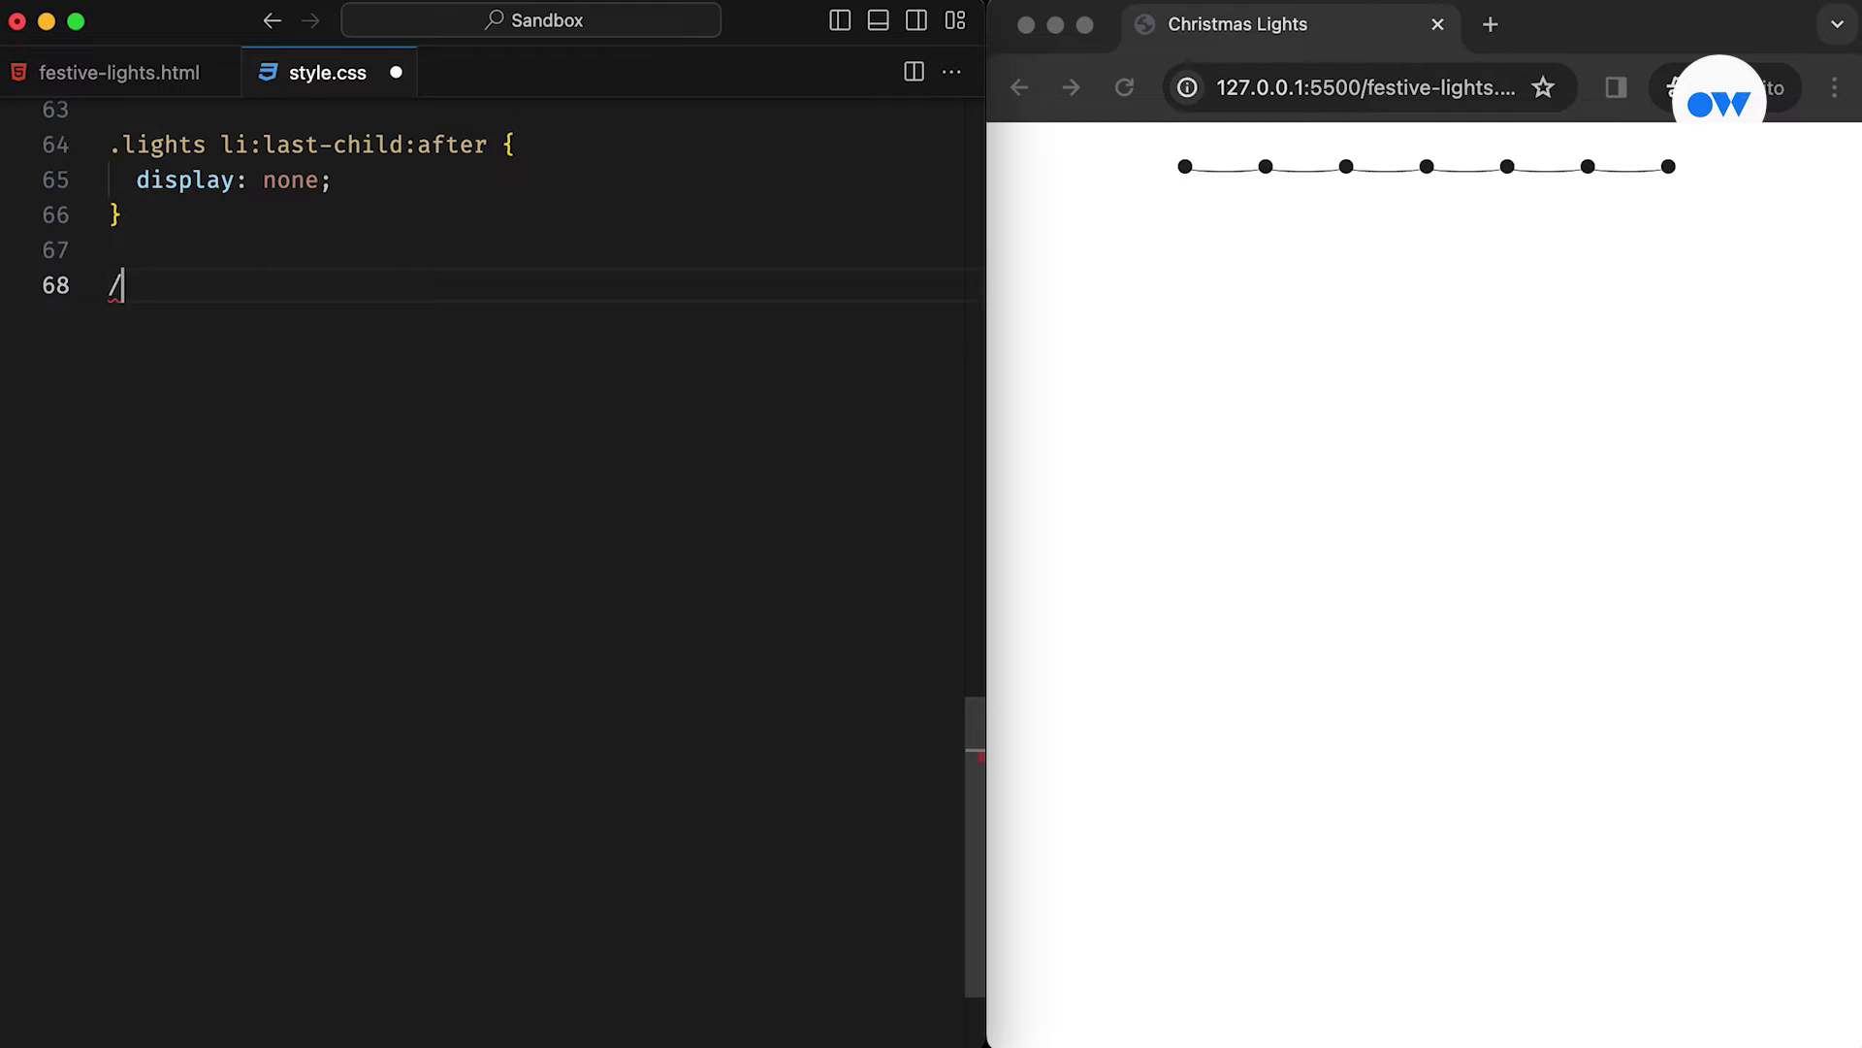
text(lights li {   )
text(back)
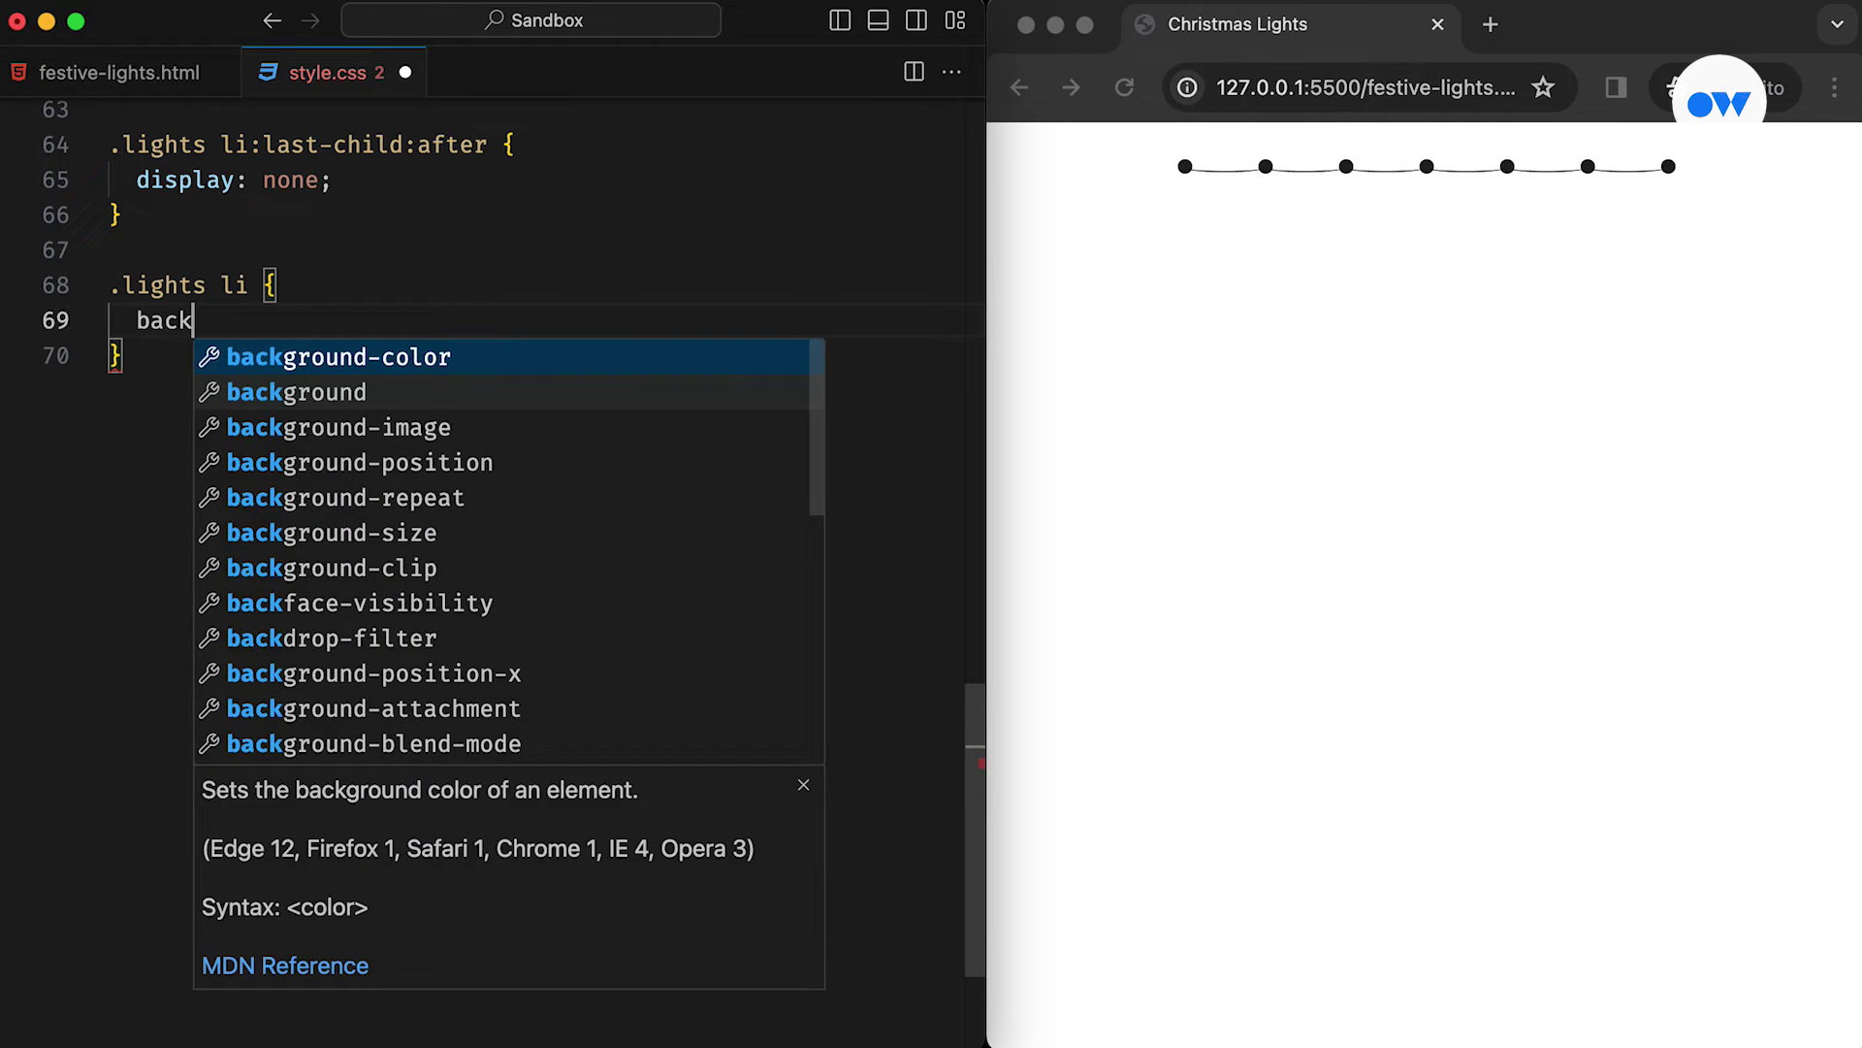
- Give .lights li an rgba(var(--color-1)) background, matching box-shadow glow and a lighting-1 animation
key(Return)
text(rgba)
key(Return)
text((--color-1), 1);)
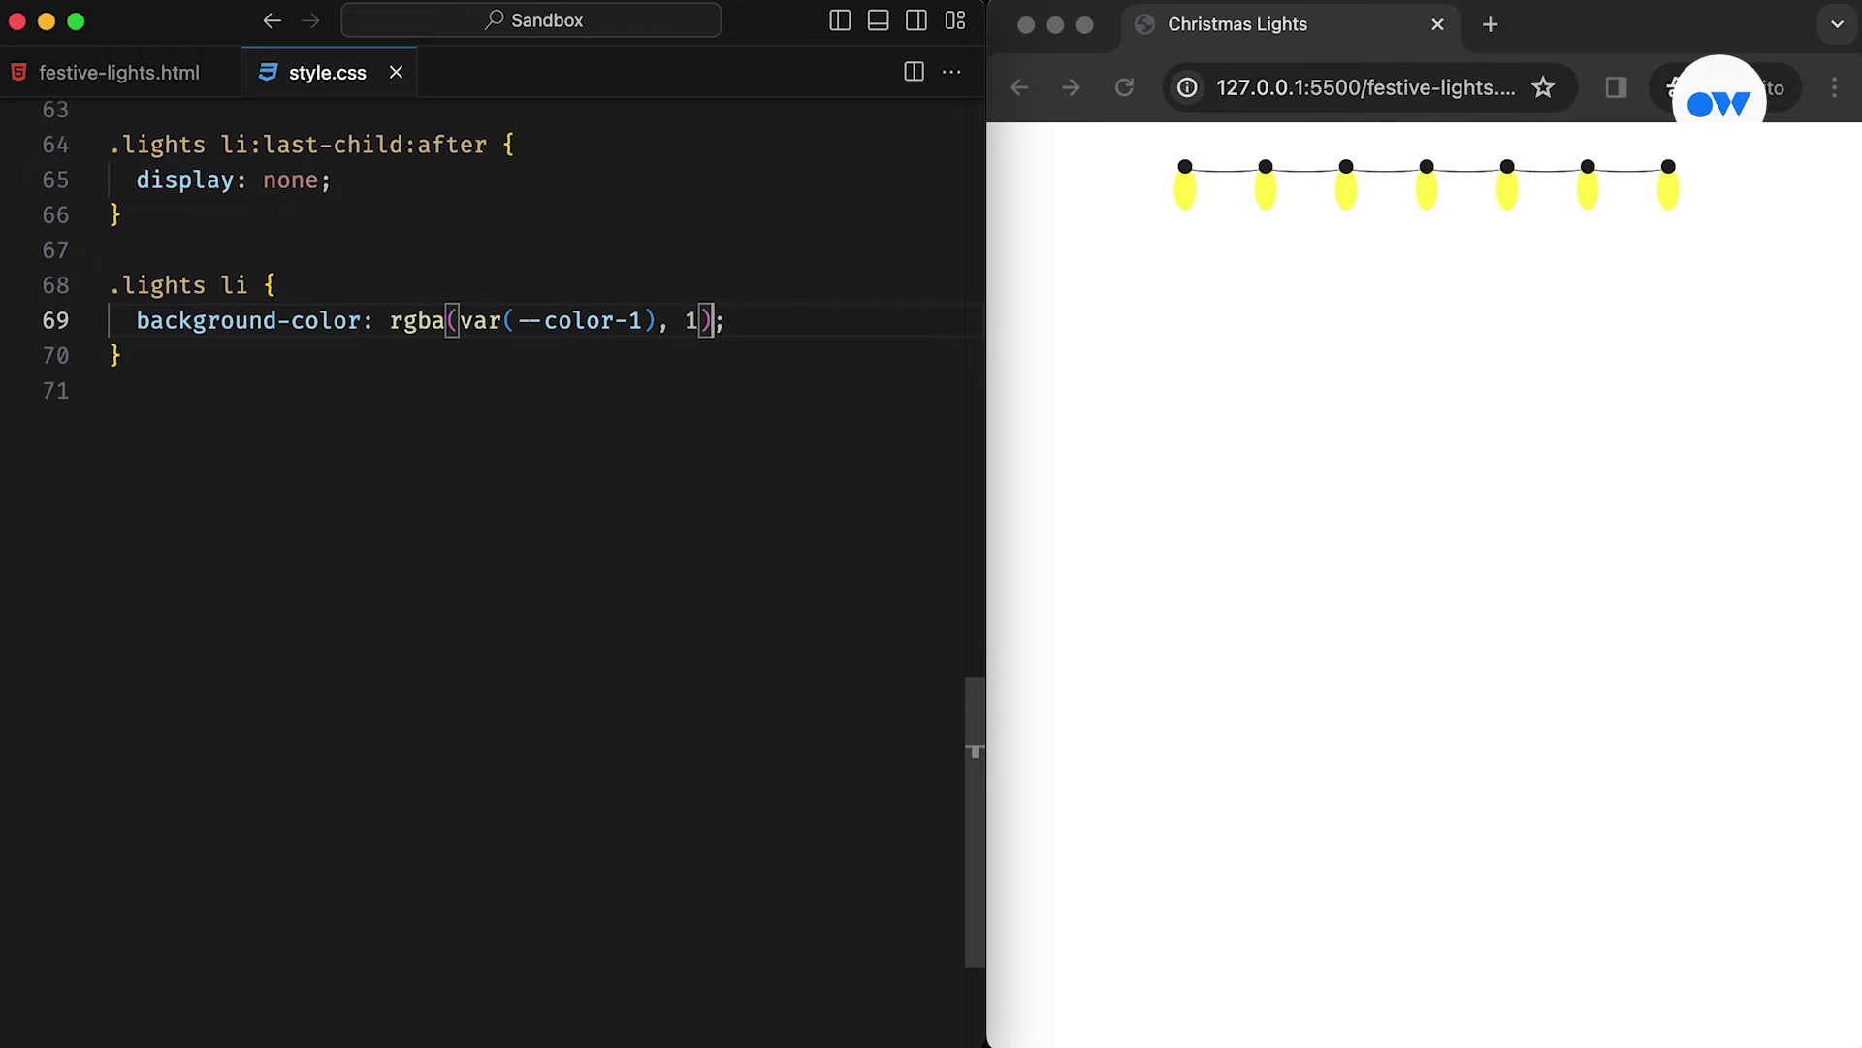
key(End)
key(Return)
text(box)
key(Return)
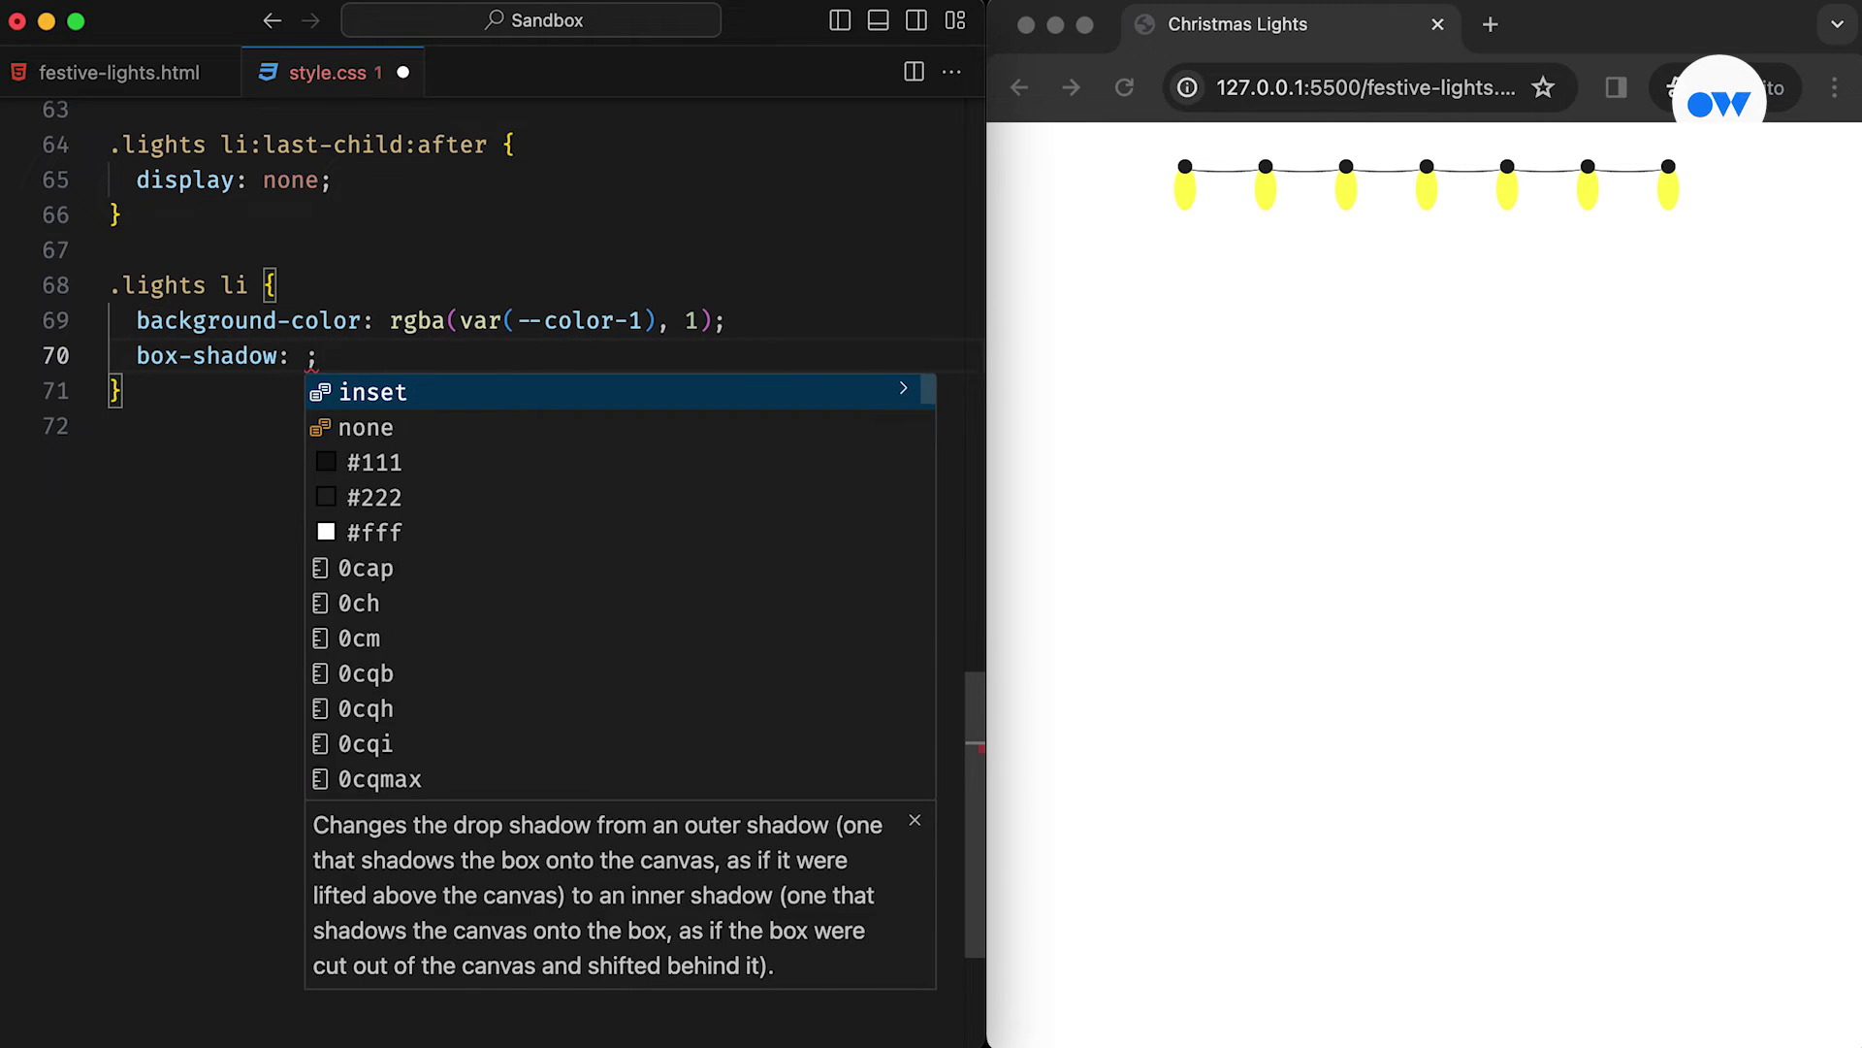
text(0 5px 24px 3px rgba(var)
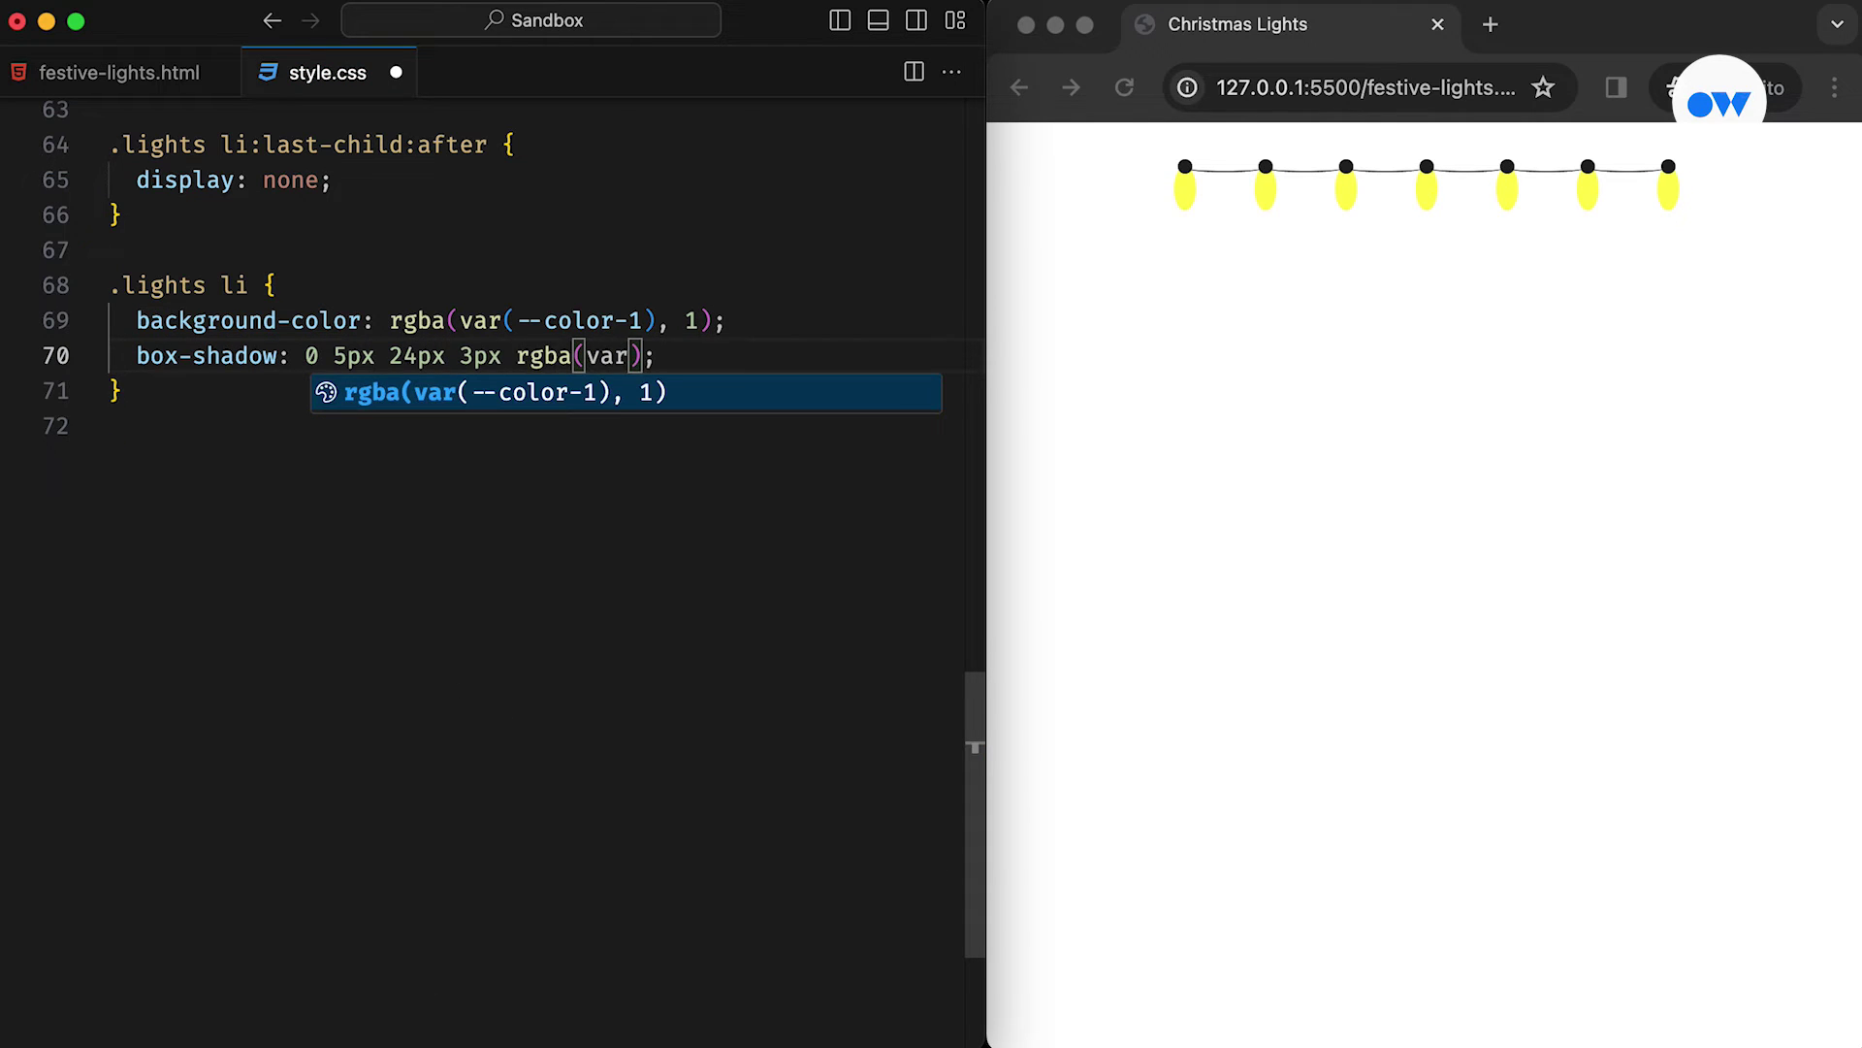
key(Tab)
key(Up)
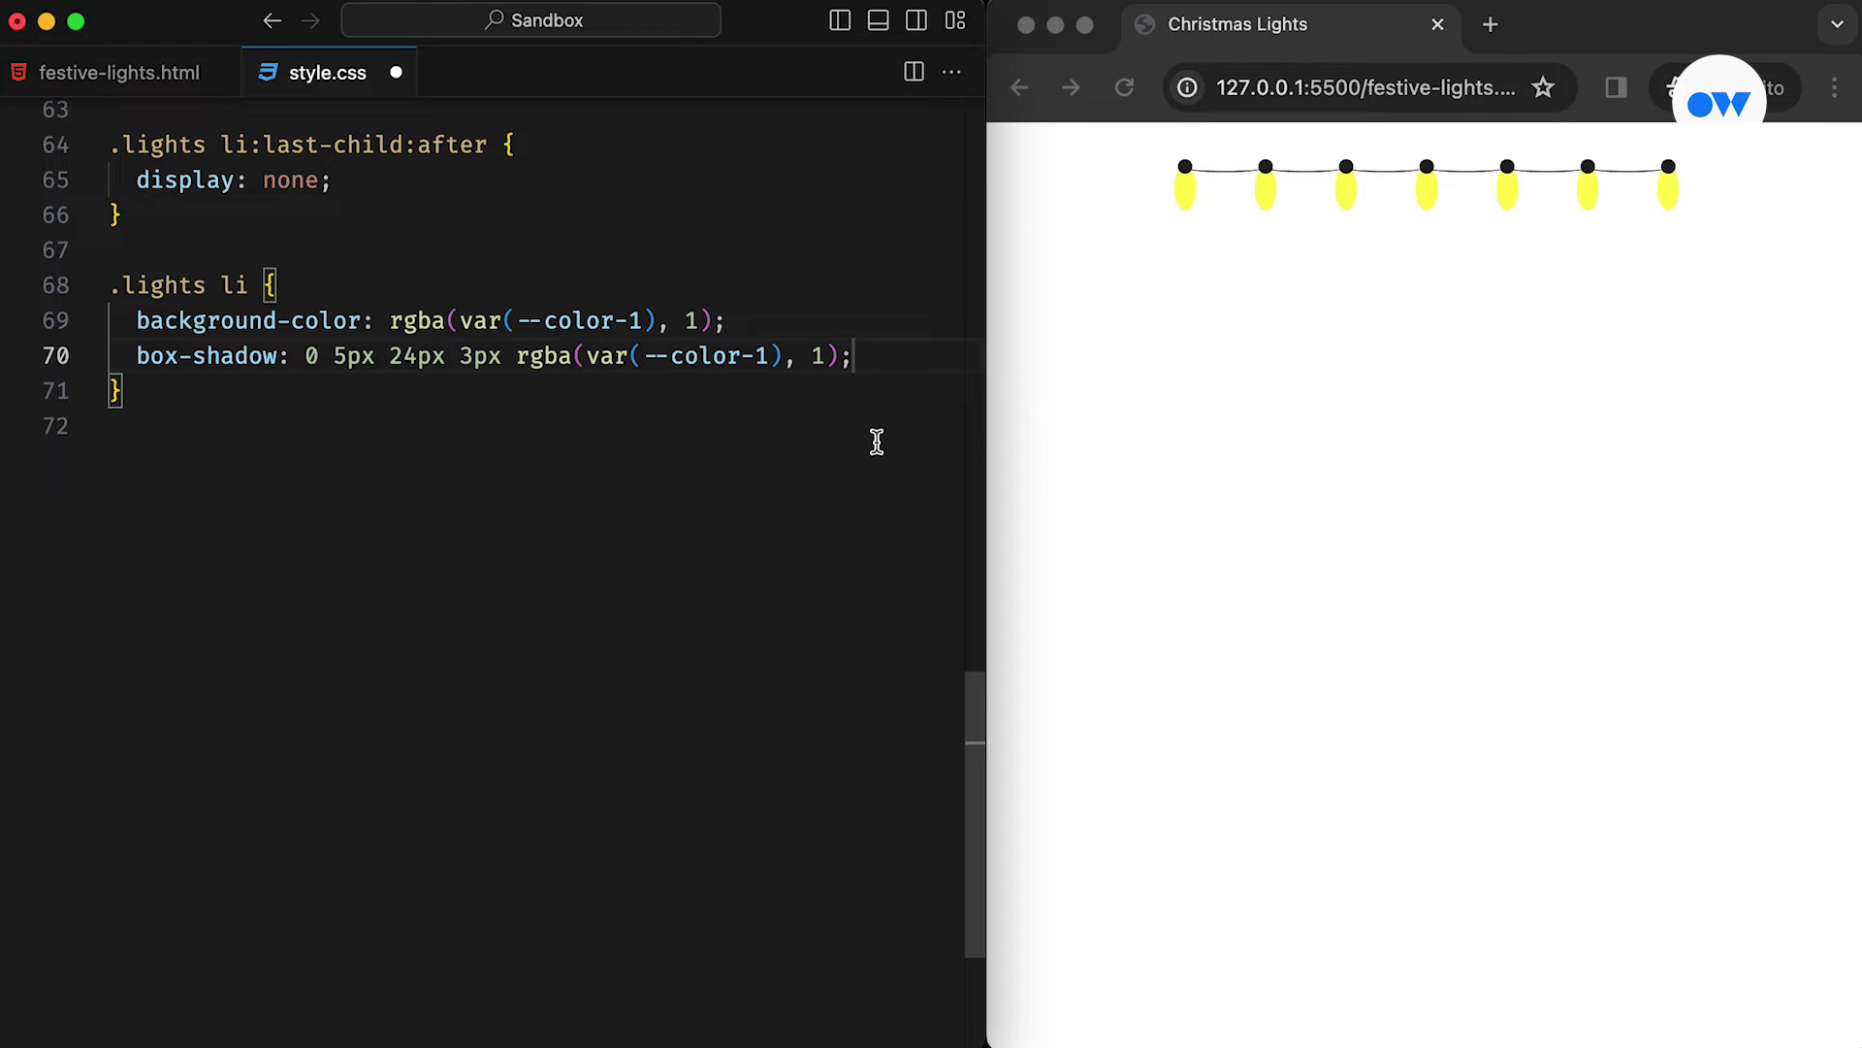
text(anim)
key(Return)
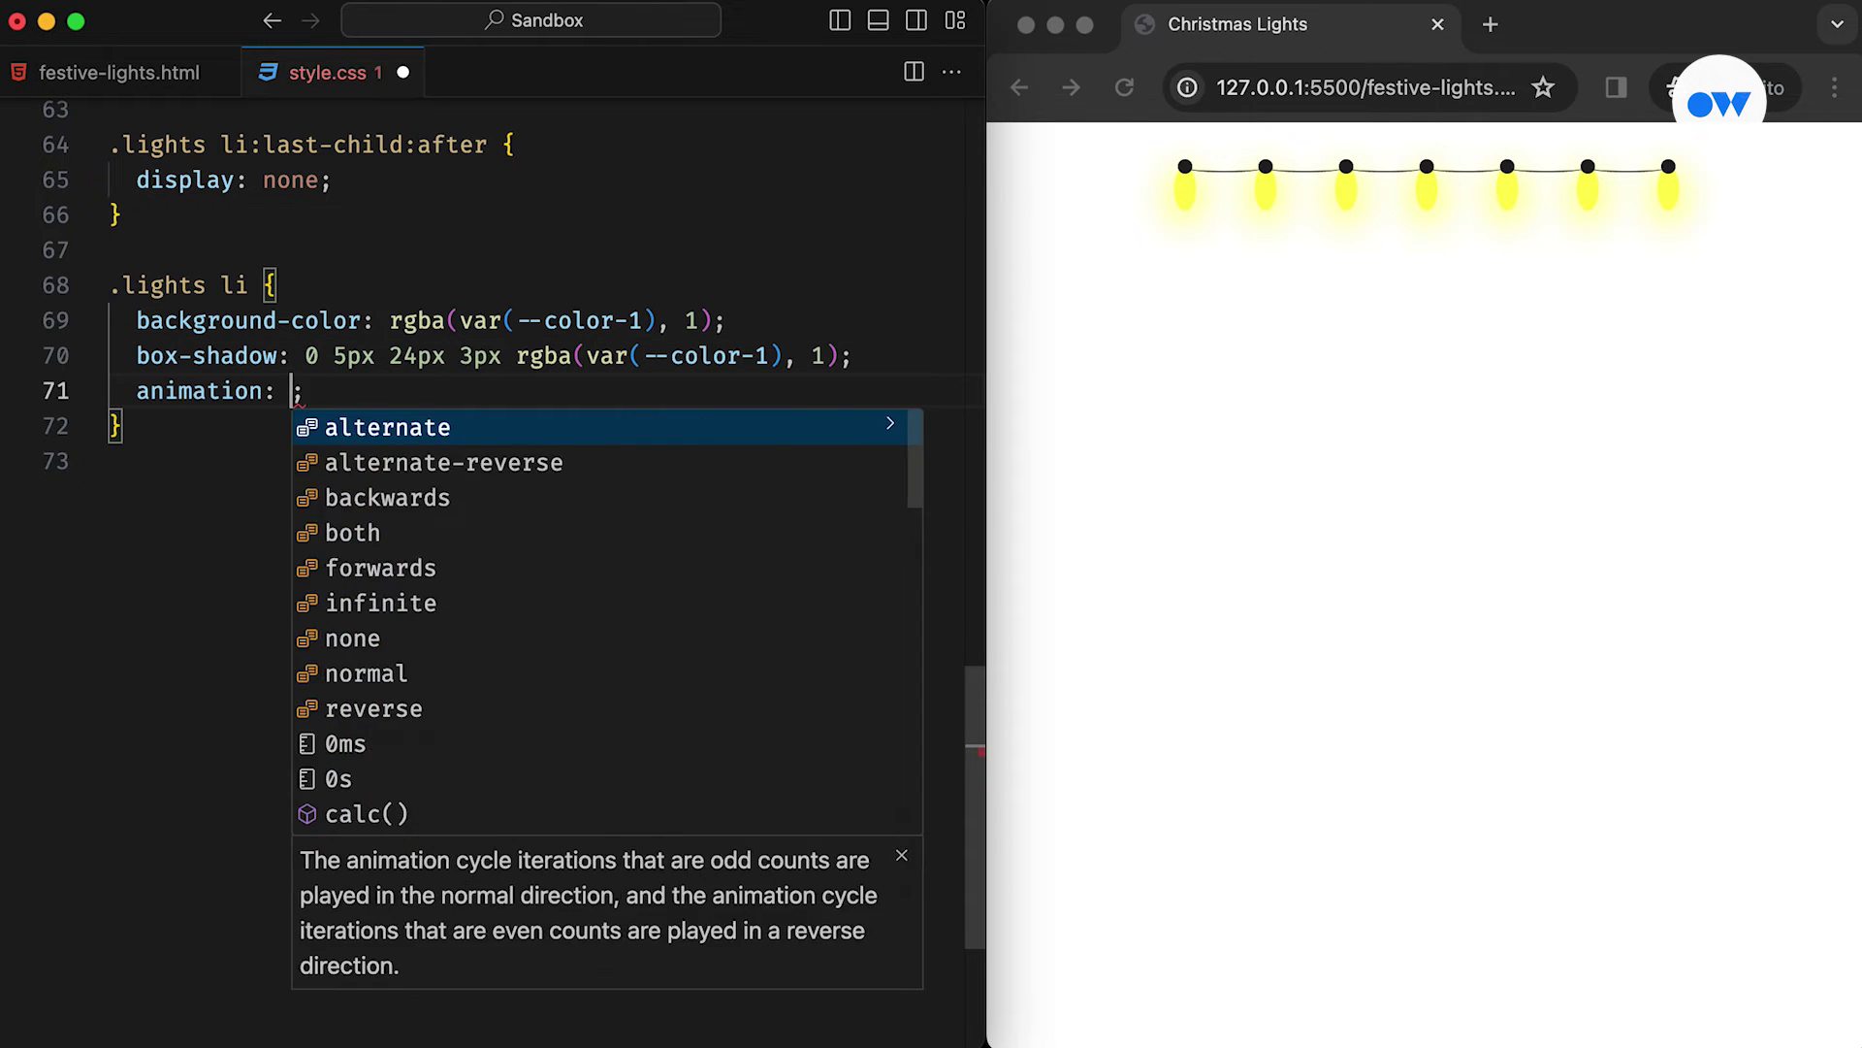
text(lightting-1)
text( 1.25s infinite linear)
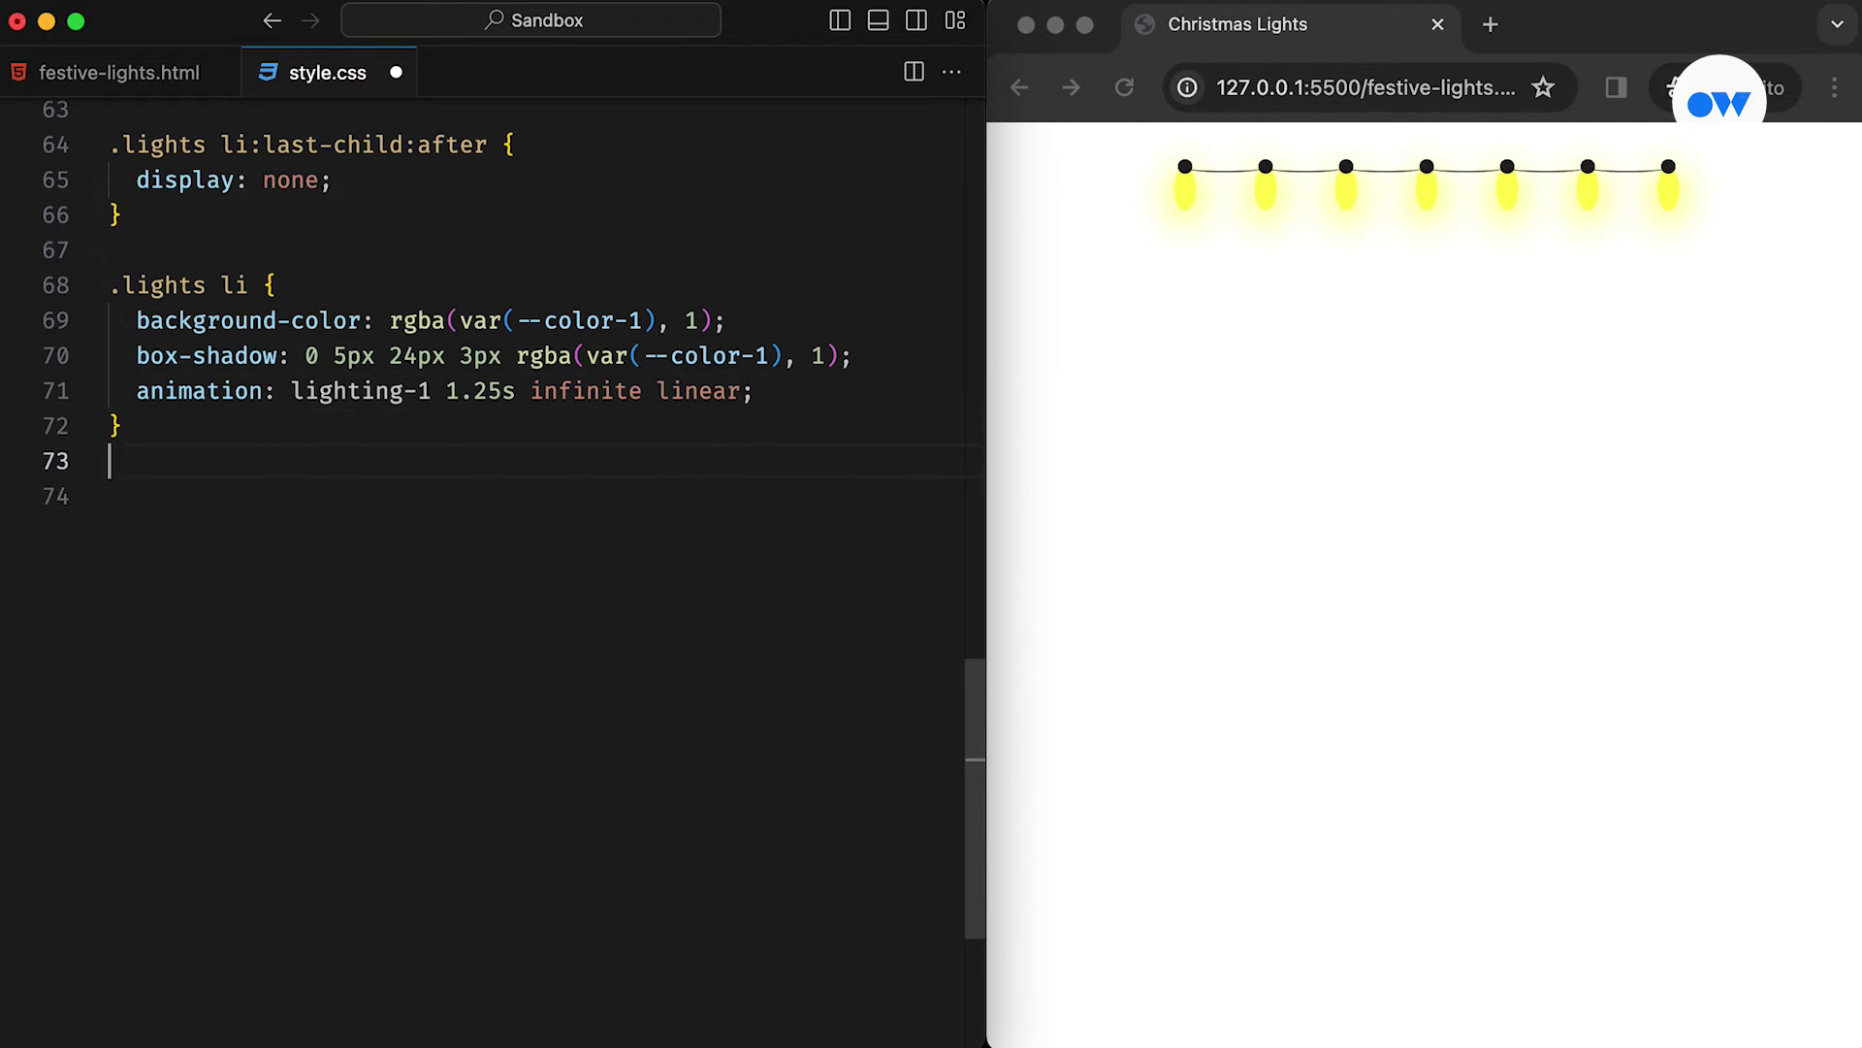
key(Return)
text(@keyframes lighting-1 {   )
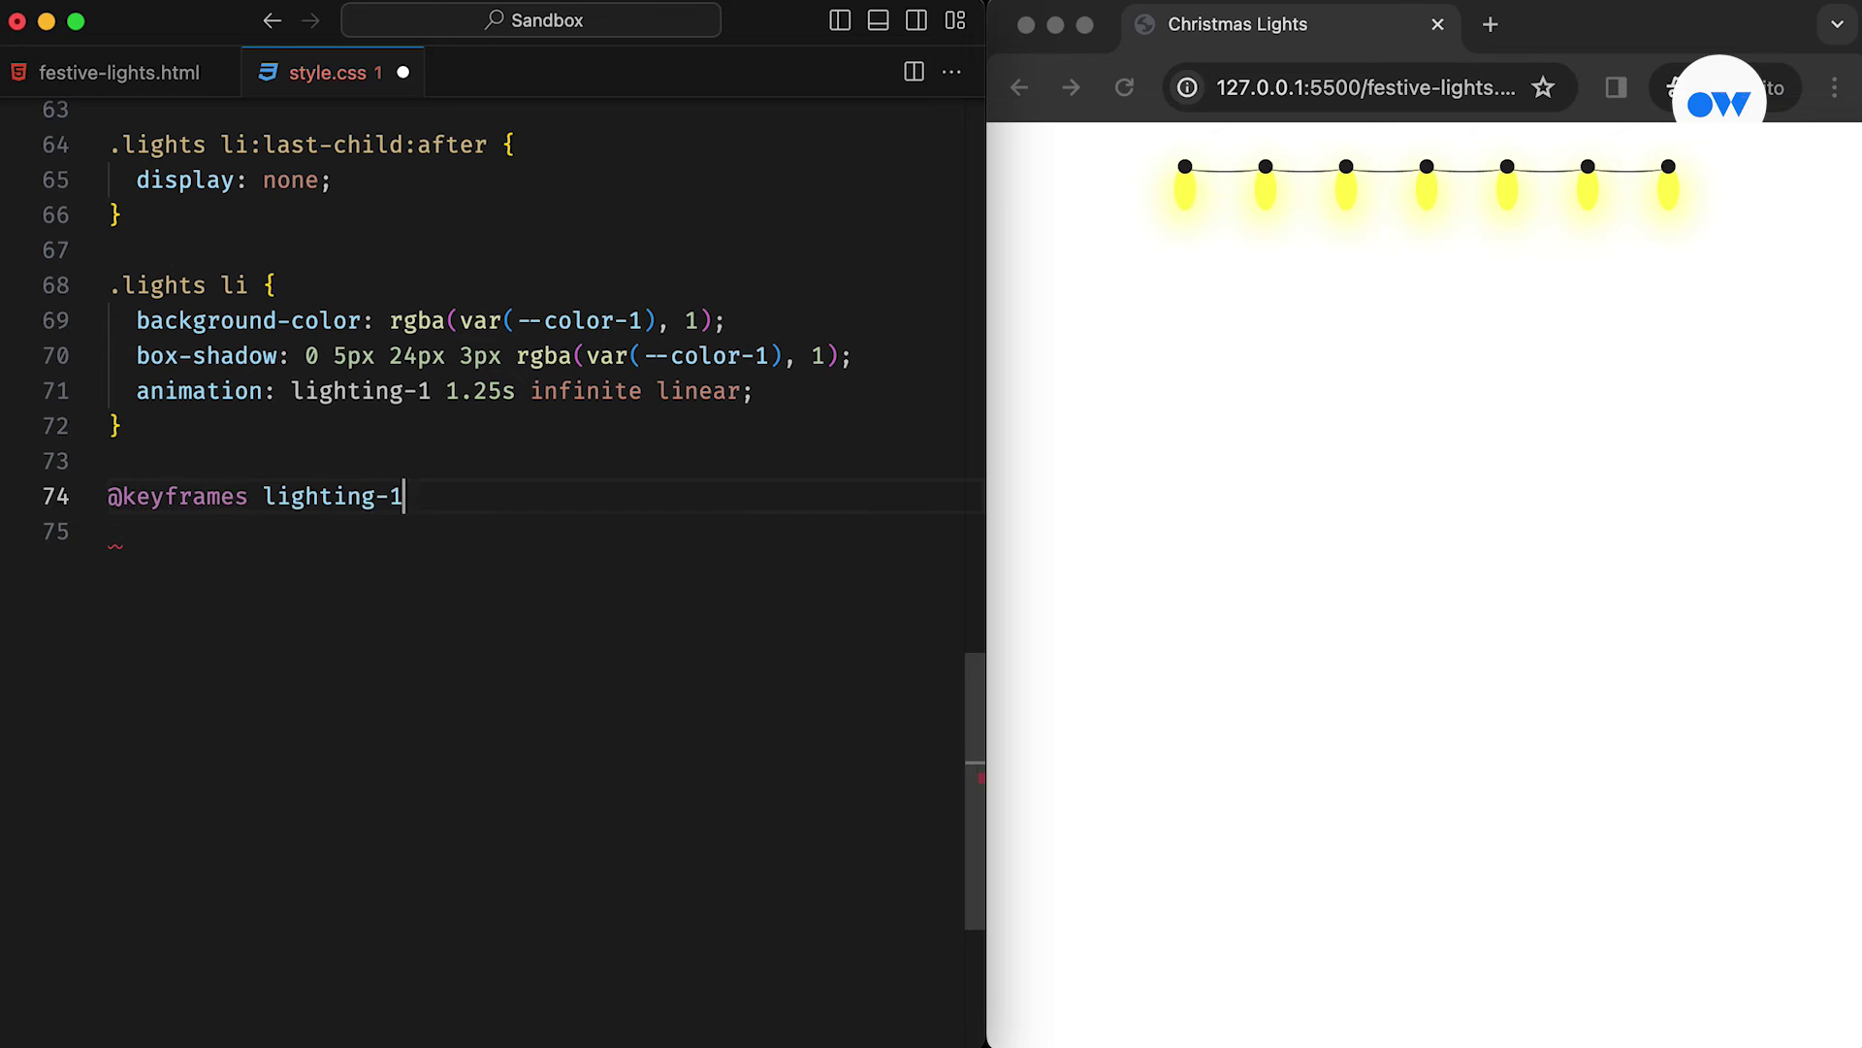
text(50% {)
drag(136, 320, 853, 358)
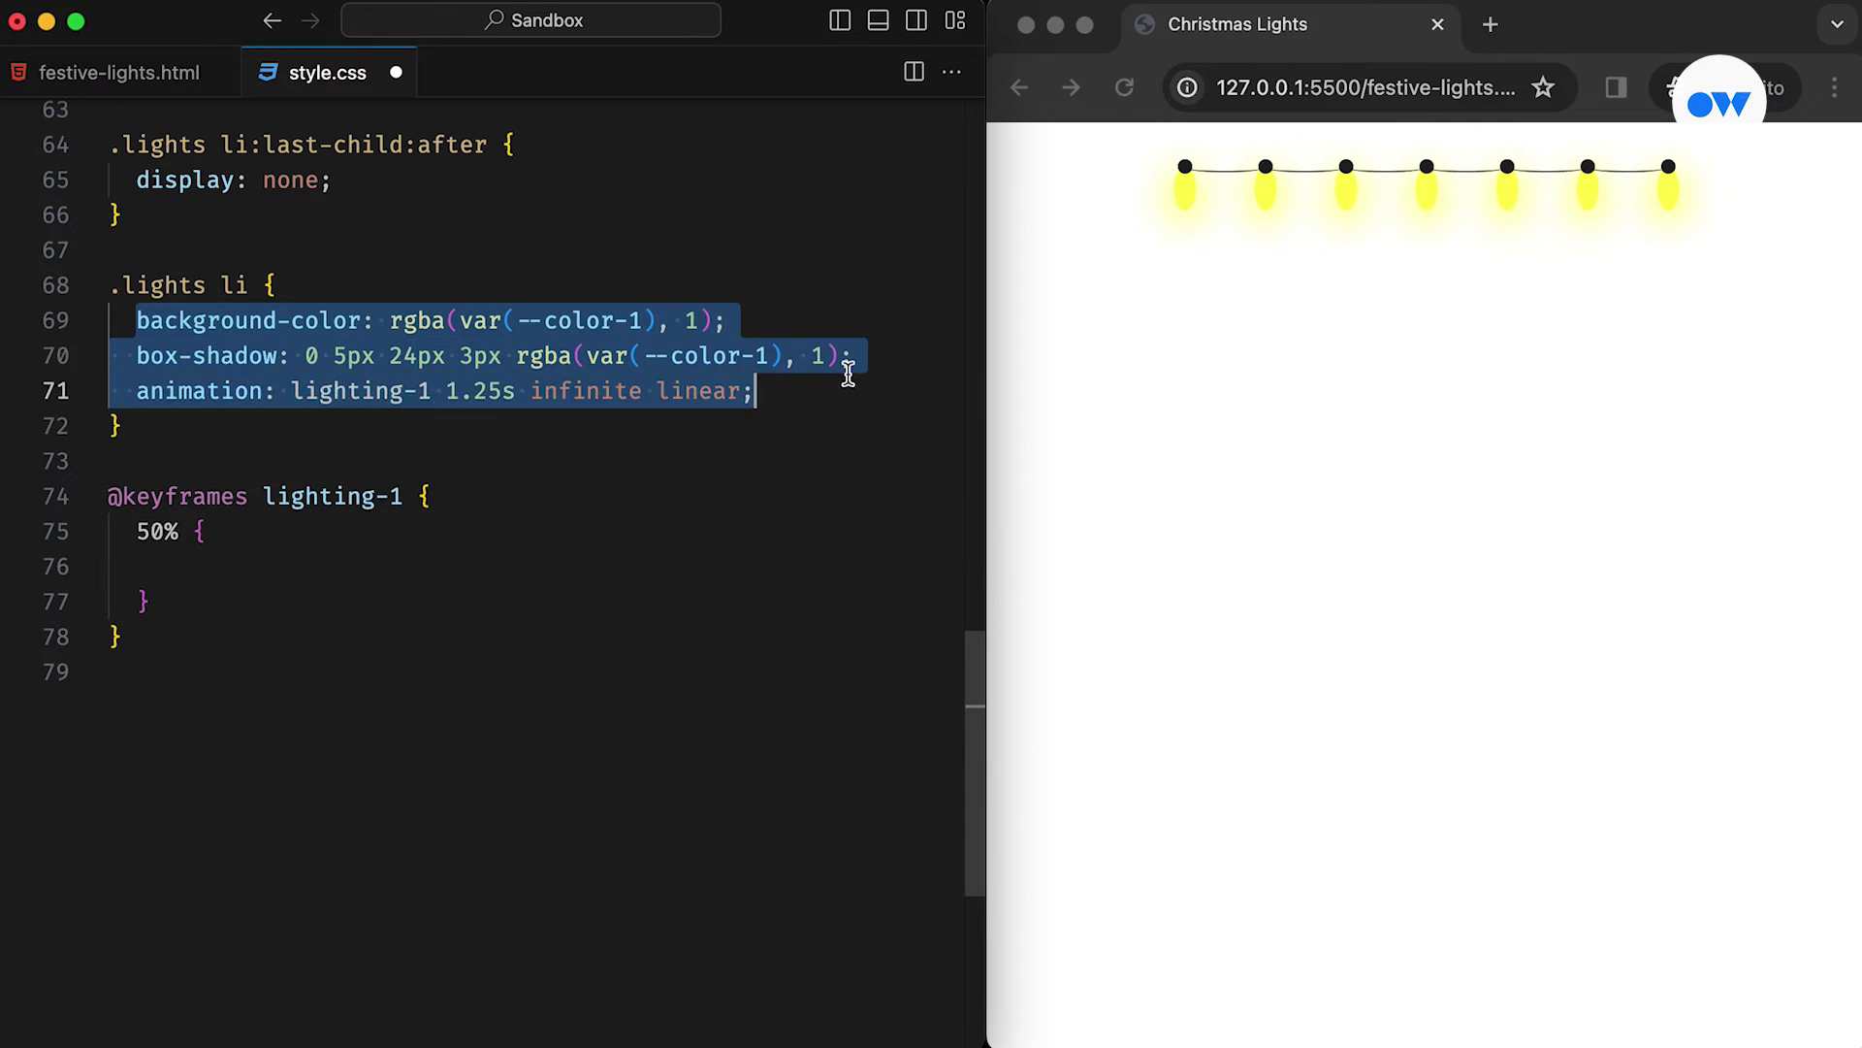
key(super+c)
click(408, 566)
key(super+v)
double_click(721, 566)
text(0)
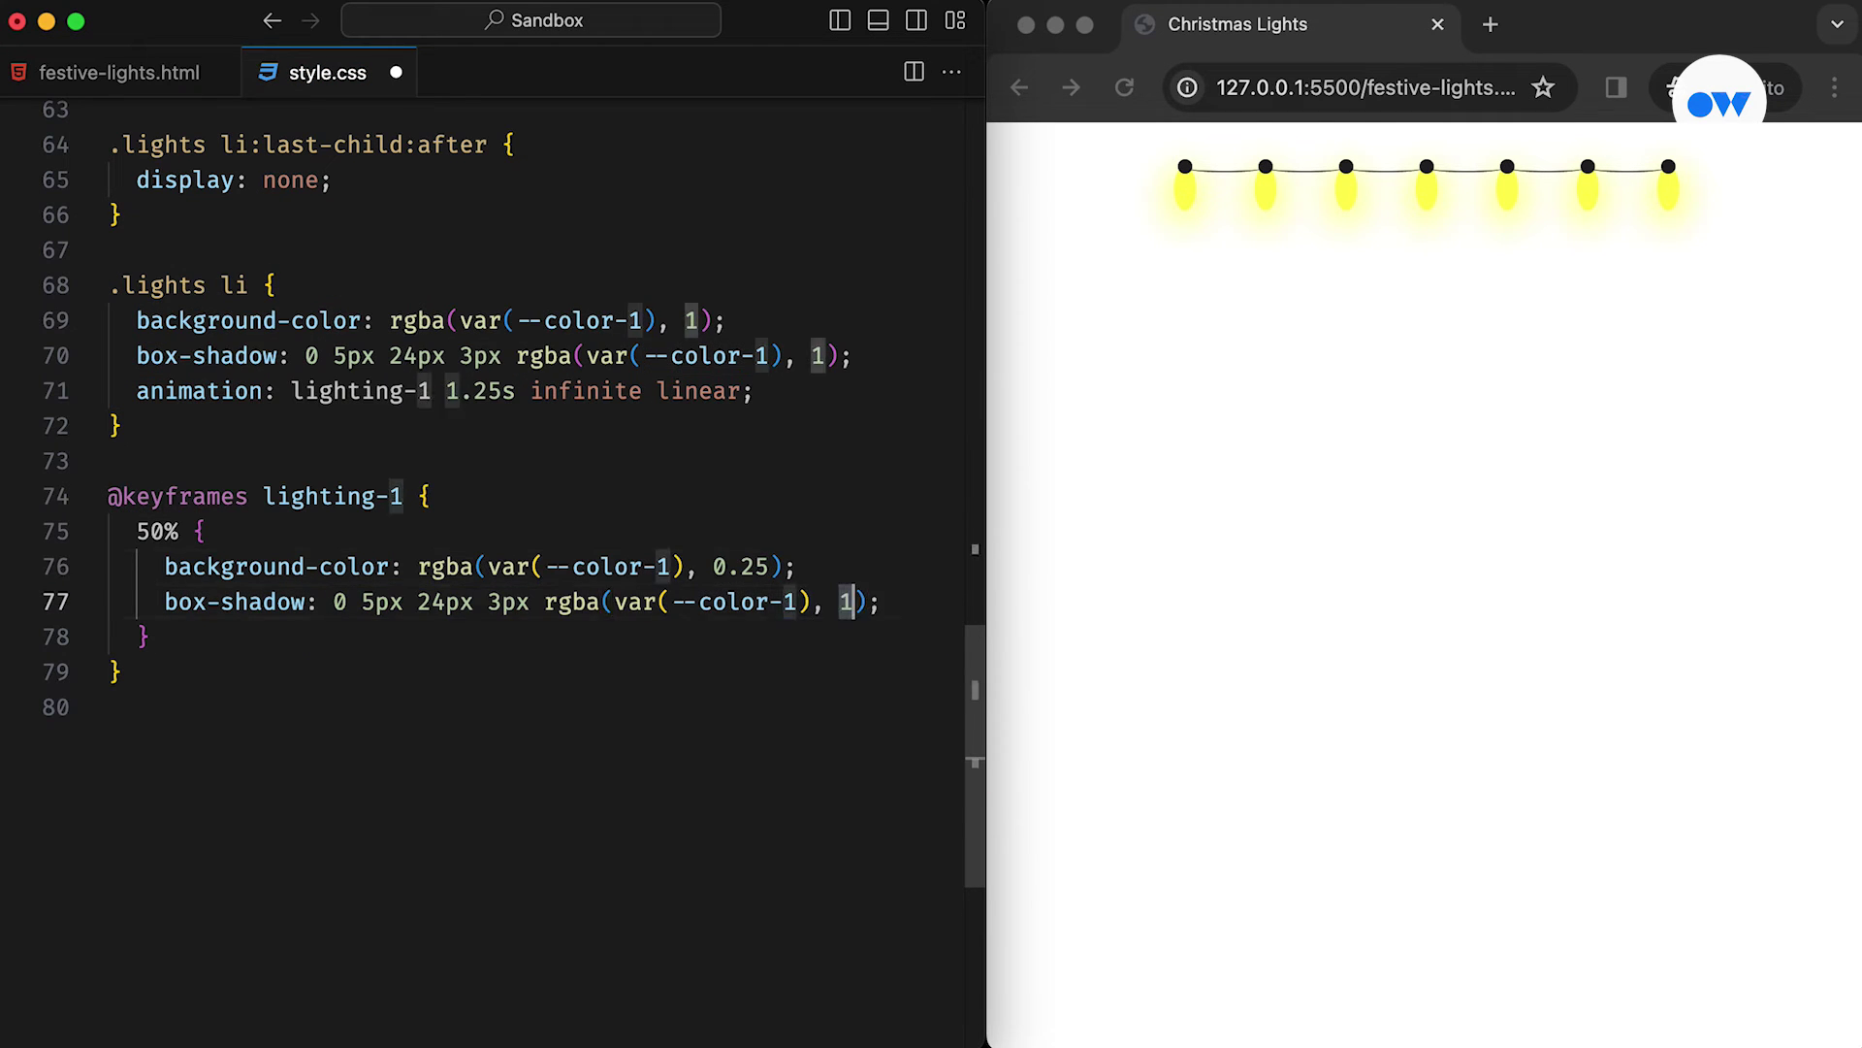
text(0.25)
click(656, 509)
drag(977, 757, 976, 291)
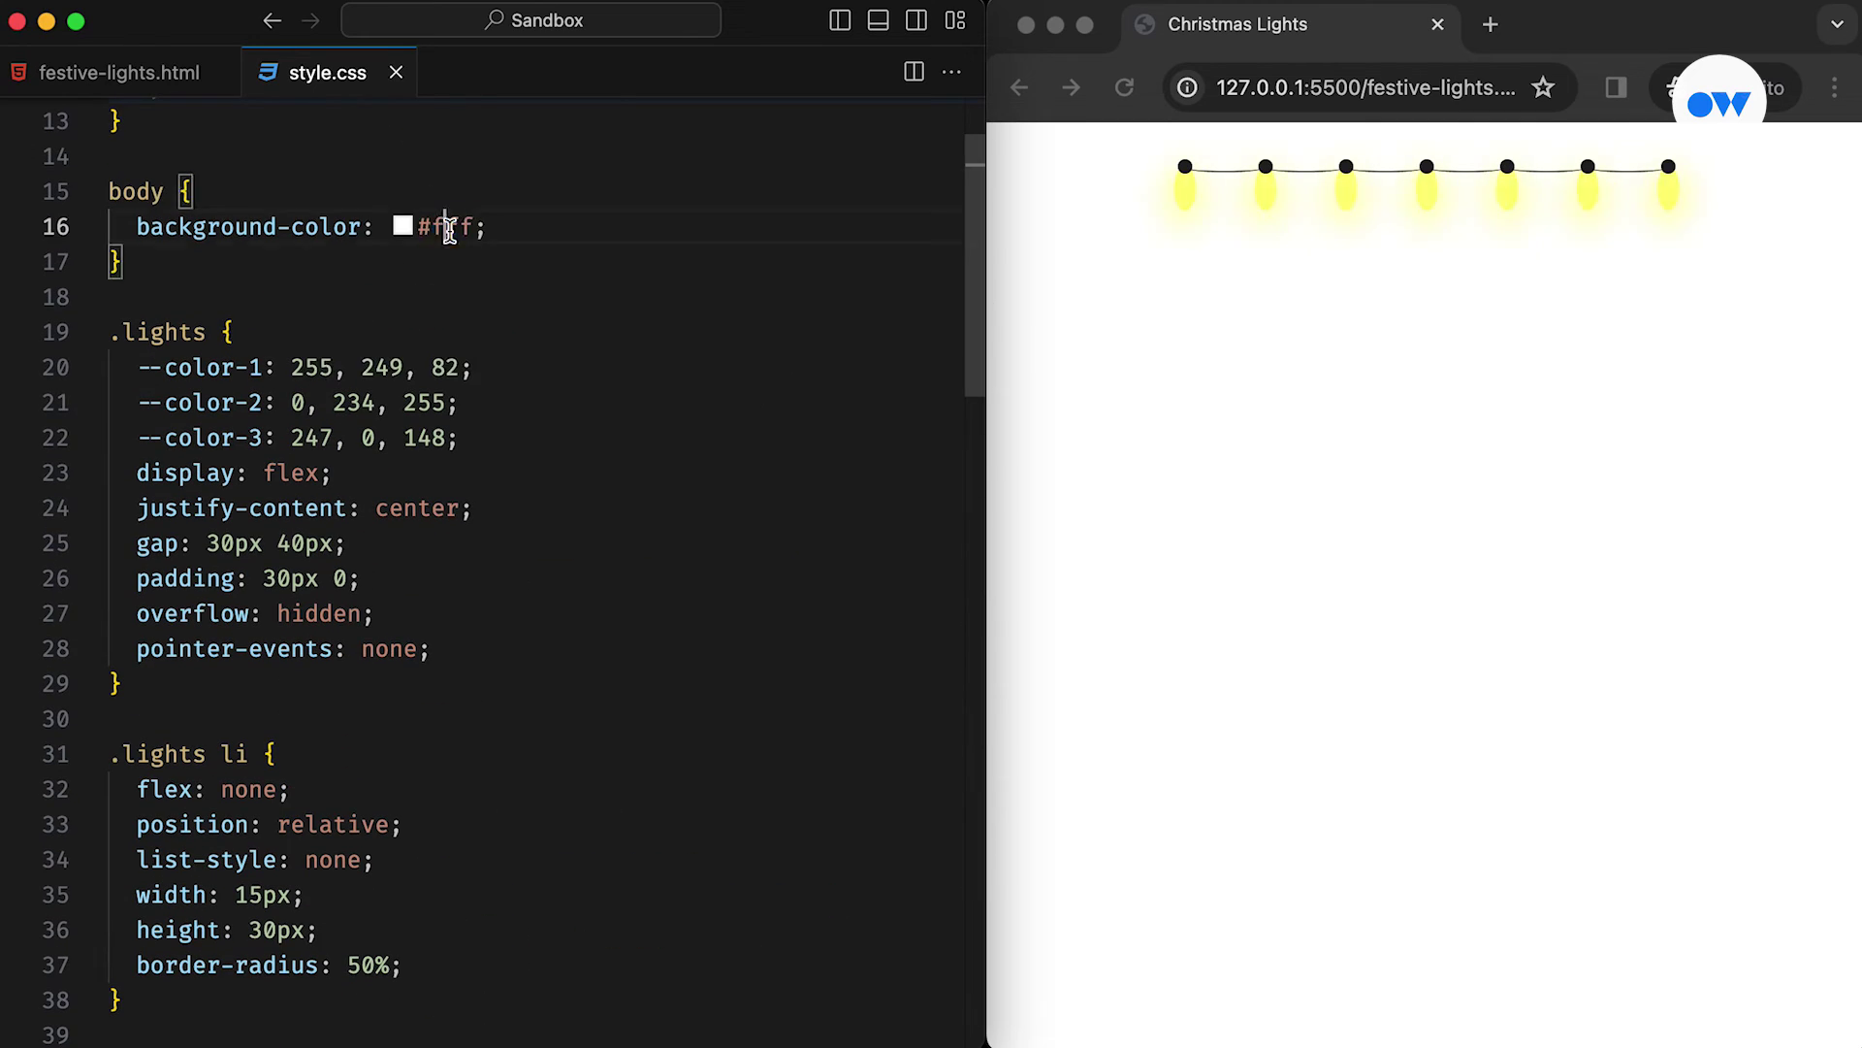
double_click(445, 218)
text(000)
scroll(937, 856, down, 15)
click(938, 857)
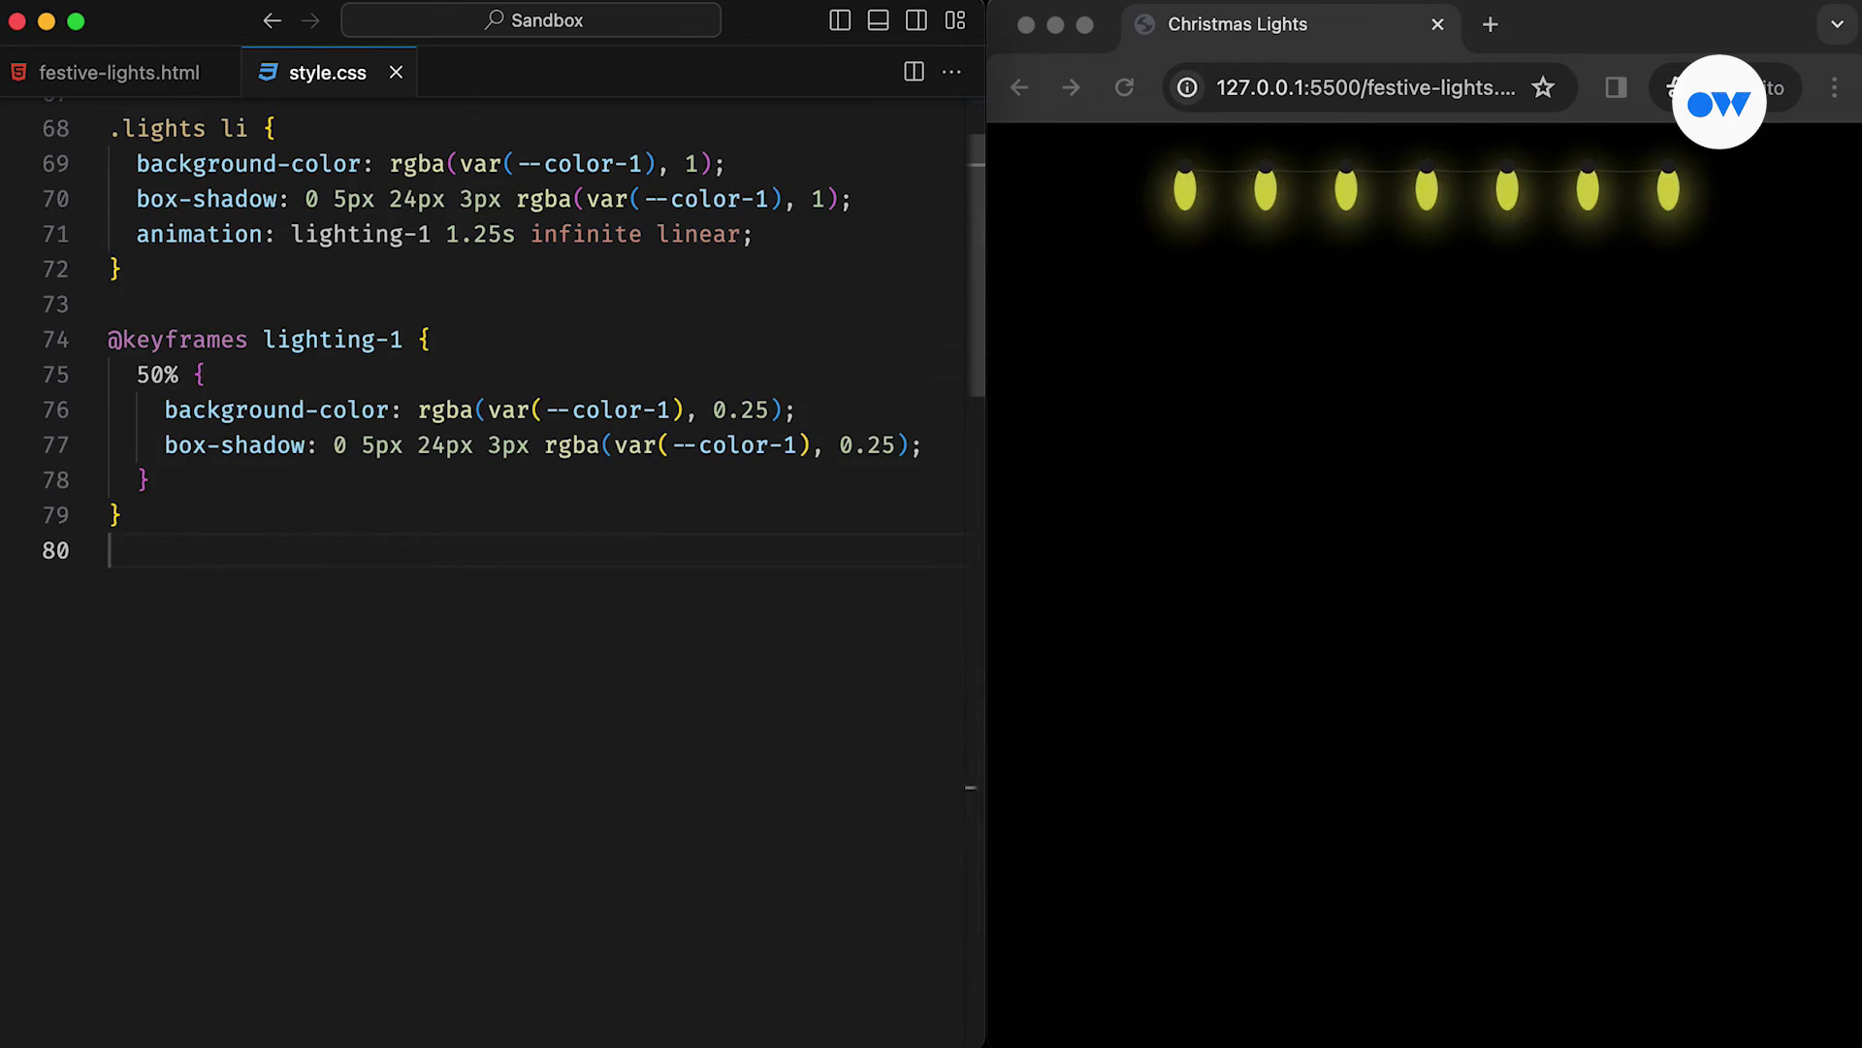
- Finish the nth-child(odd) rule with --color-2 at 0.8 glow opacity and a lighting-2 keyframes block
key(Return)
text(.lights li:nth-child(odd) {)
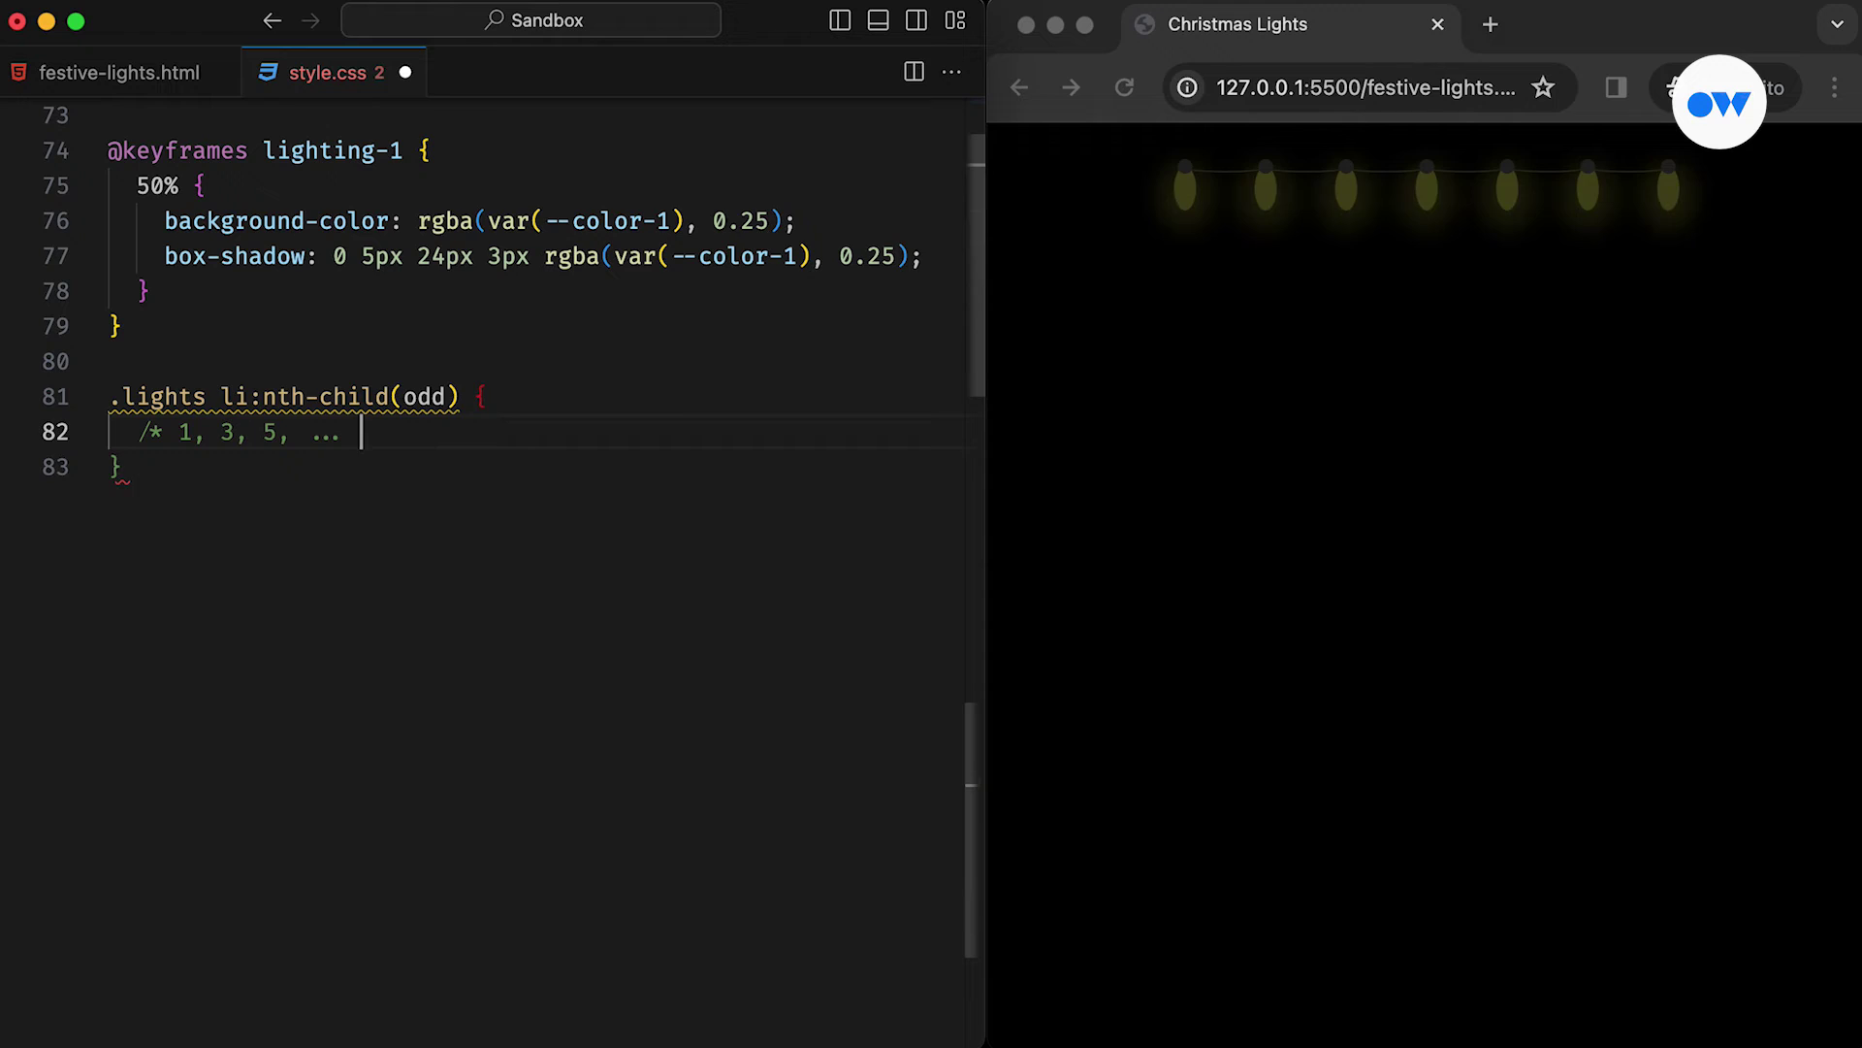
text(*/)
key(Return)
key(super+v)
text(21)
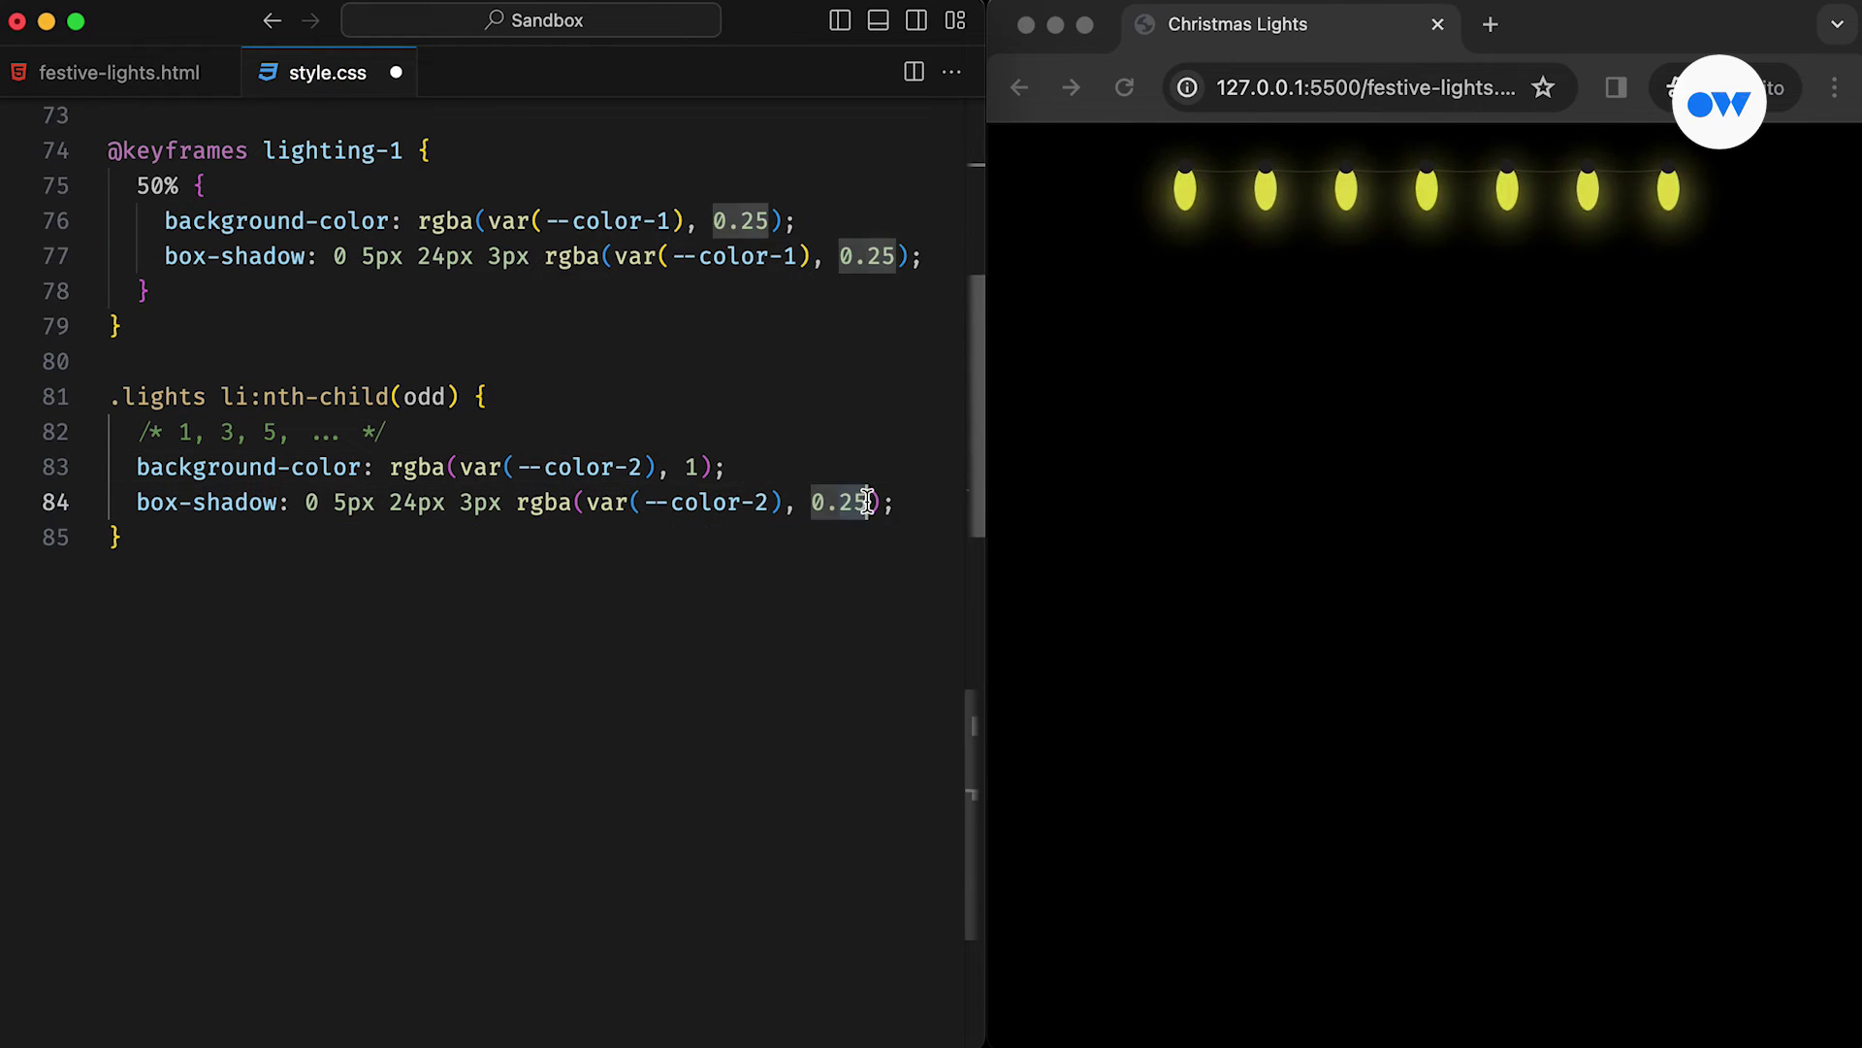
text(0.8)
key(super+Return)
text(animation: lighting-2 1.5s infinite linear;)
key(Down)
key(super+Return)
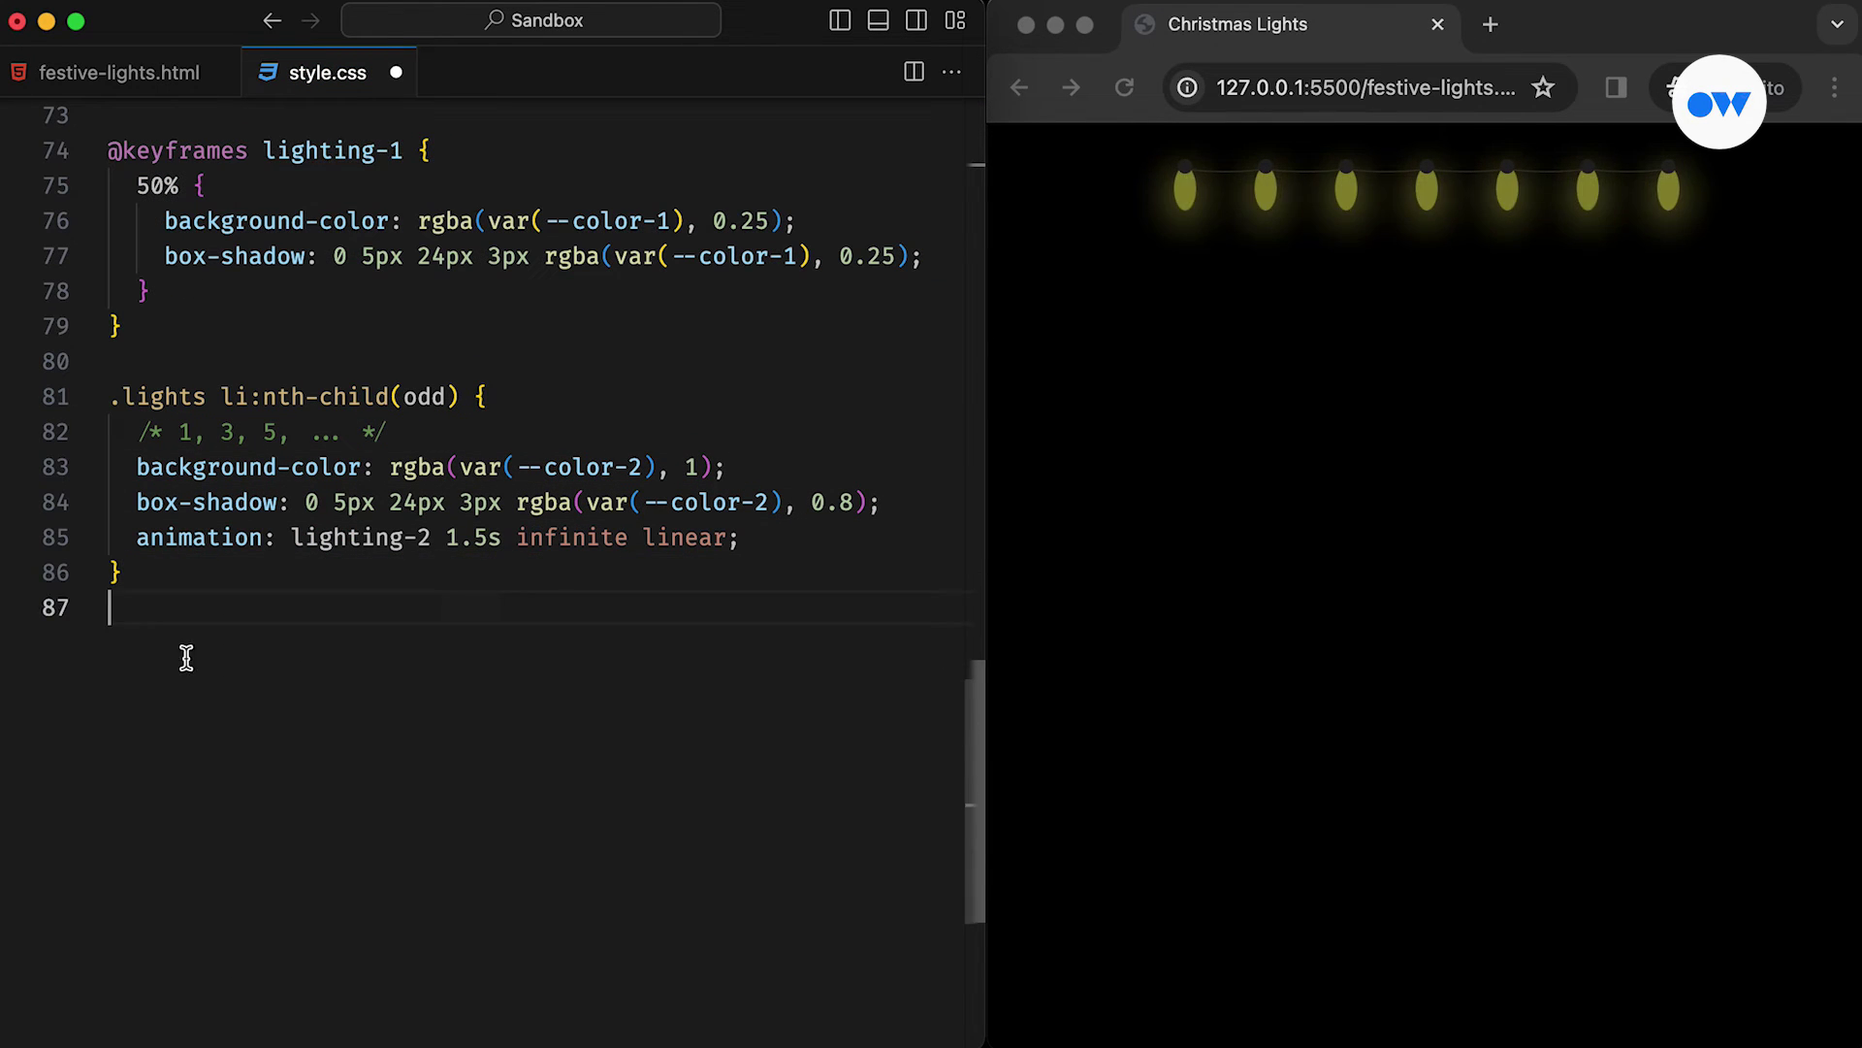
text(@keyframes lighting-2 {   50% {     background-color: rgba(var(--color-1), 0.25);     box-shadow: 0 5px 24px 3px rgba(var(--color-1), 0.25);   } })
text(220.40.3)
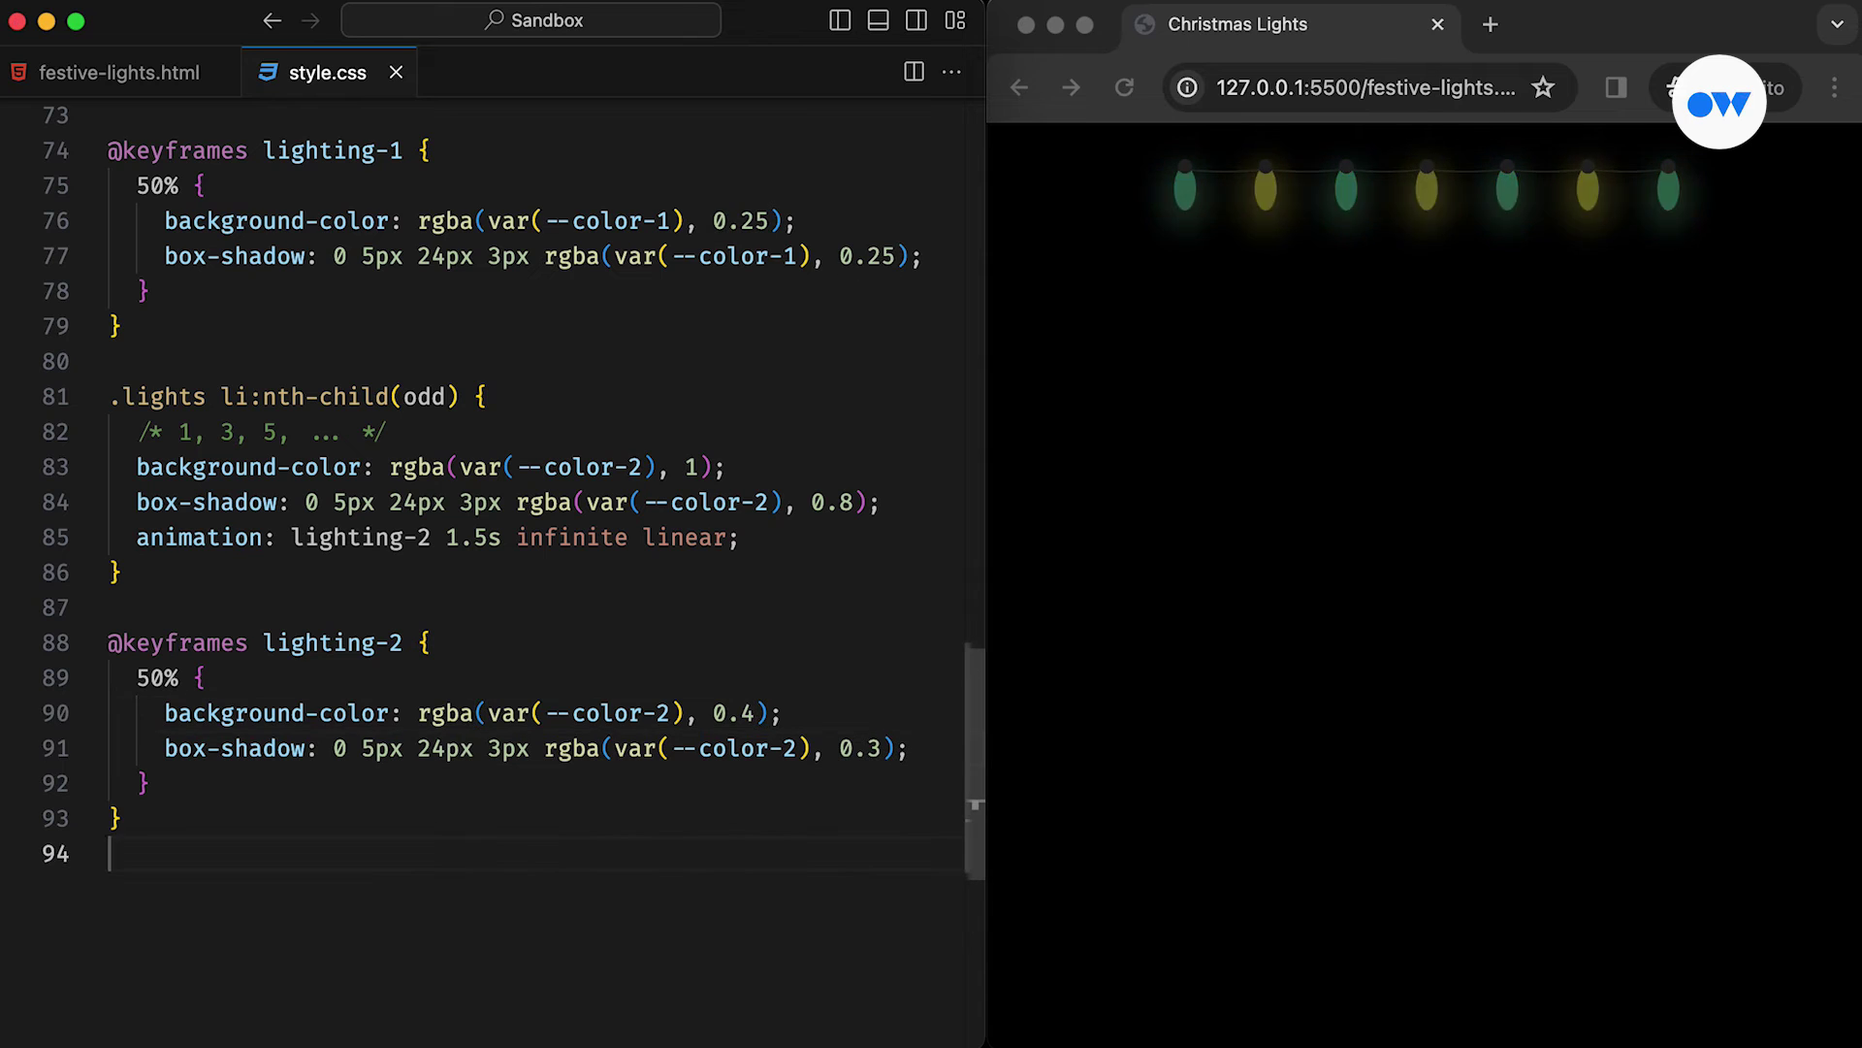
- Copy the odd rule as nth-child(4n+2) using --color-3 and the lighting-3 animation
drag(142, 406, 123, 572)
key(super+c)
key(super+Down)
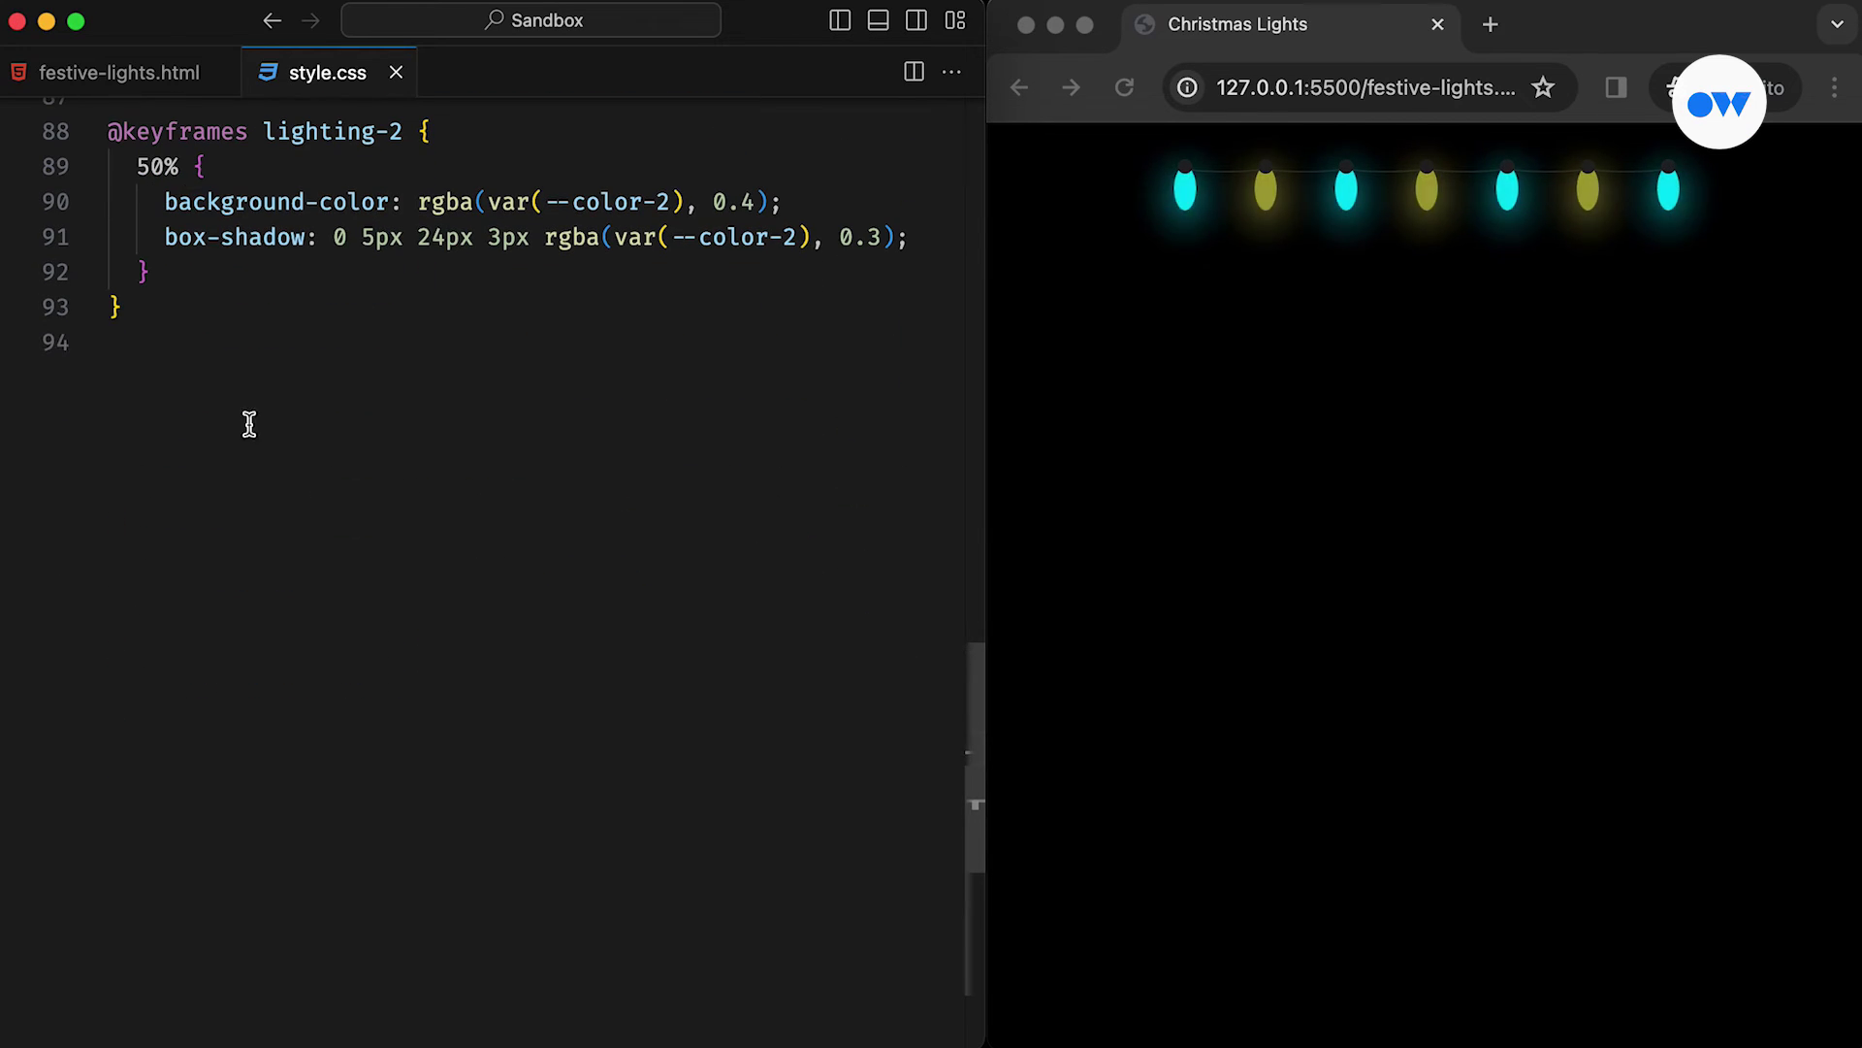
key(Return)
key(super+v)
key(super+Down)
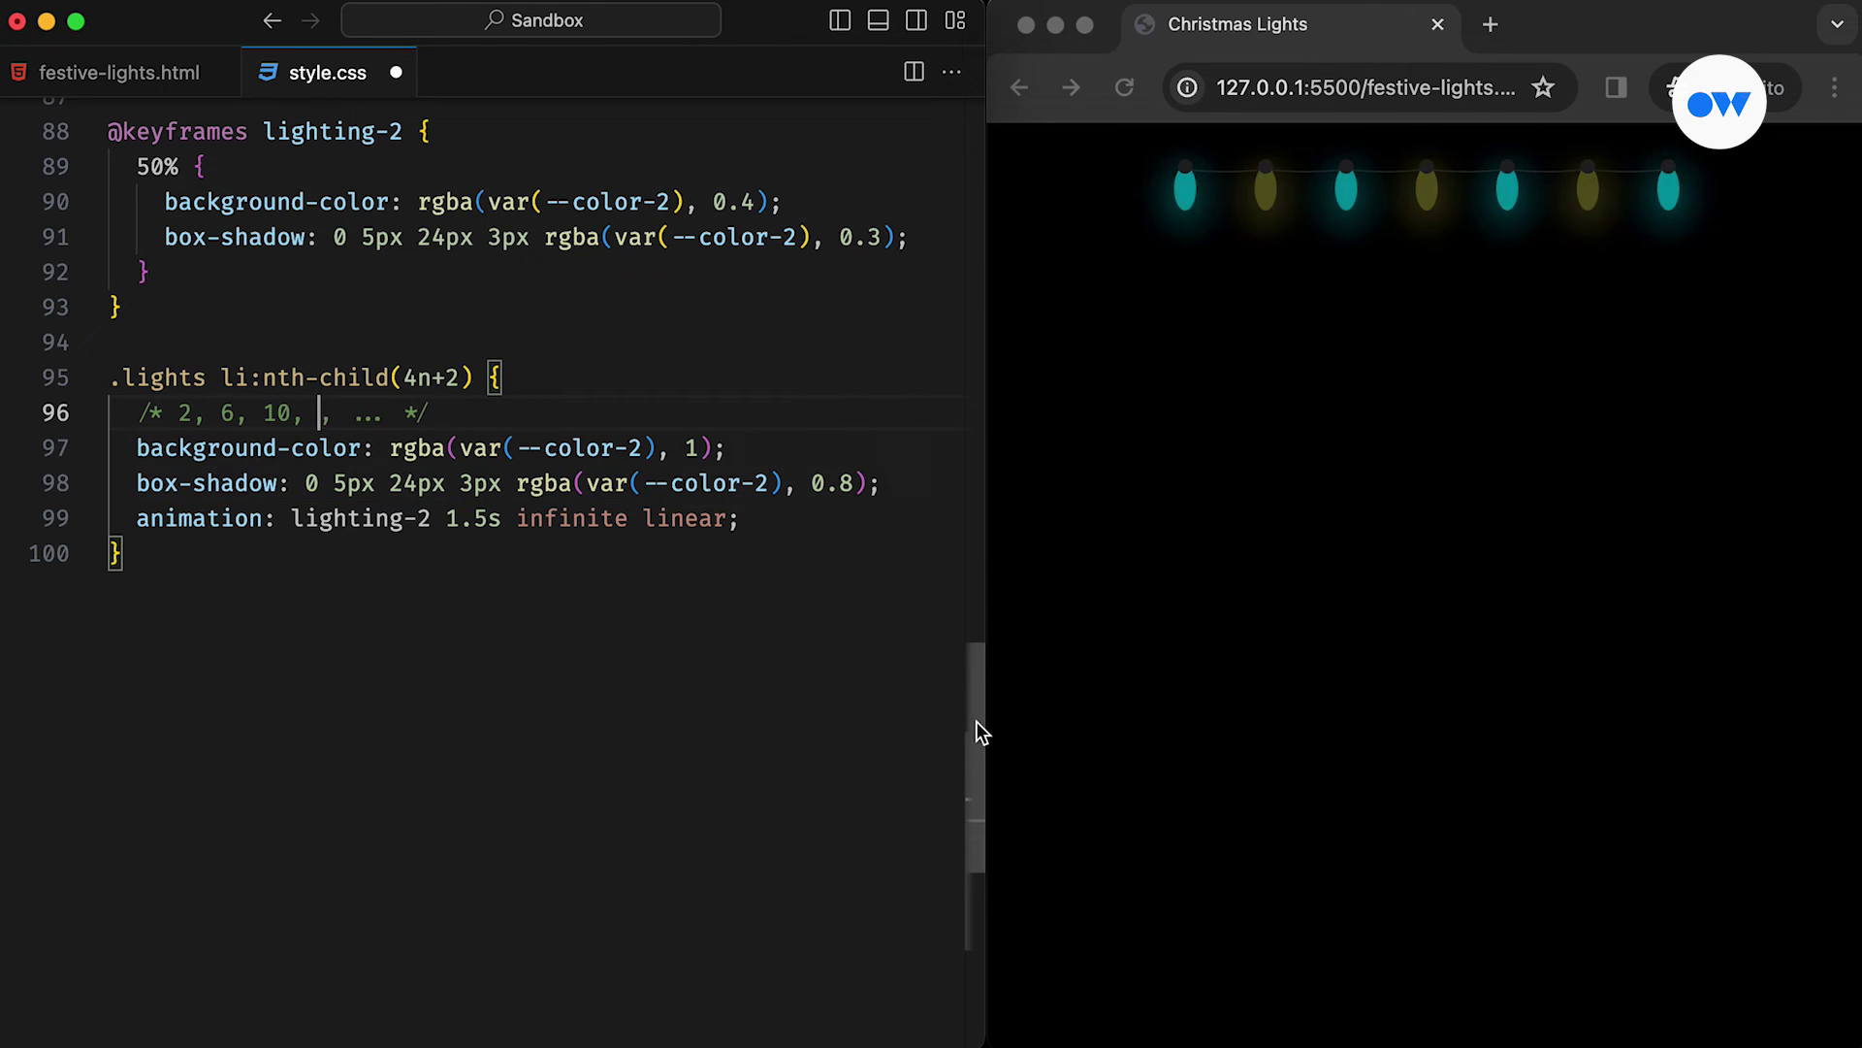
double_click(647, 448)
text(3)
double_click(760, 484)
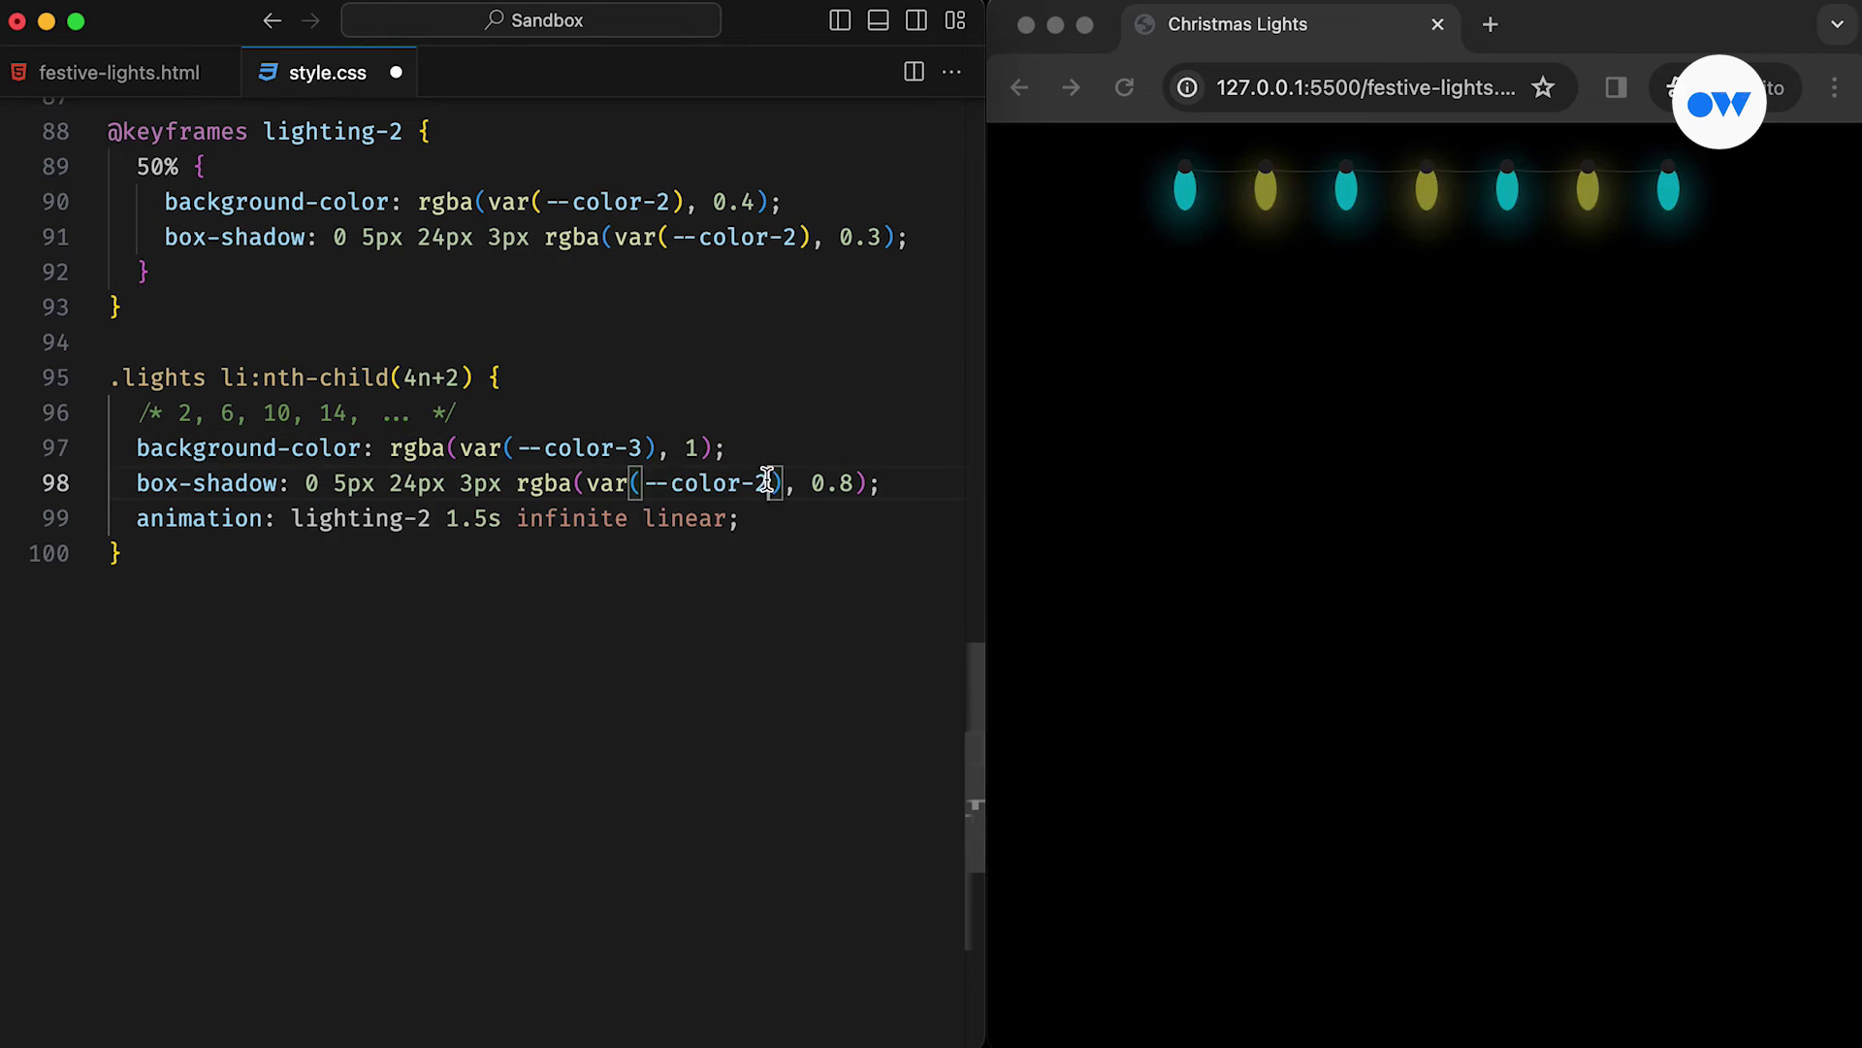
text(3)
double_click(845, 484)
text(1)
key(BackSpace)
text(3)
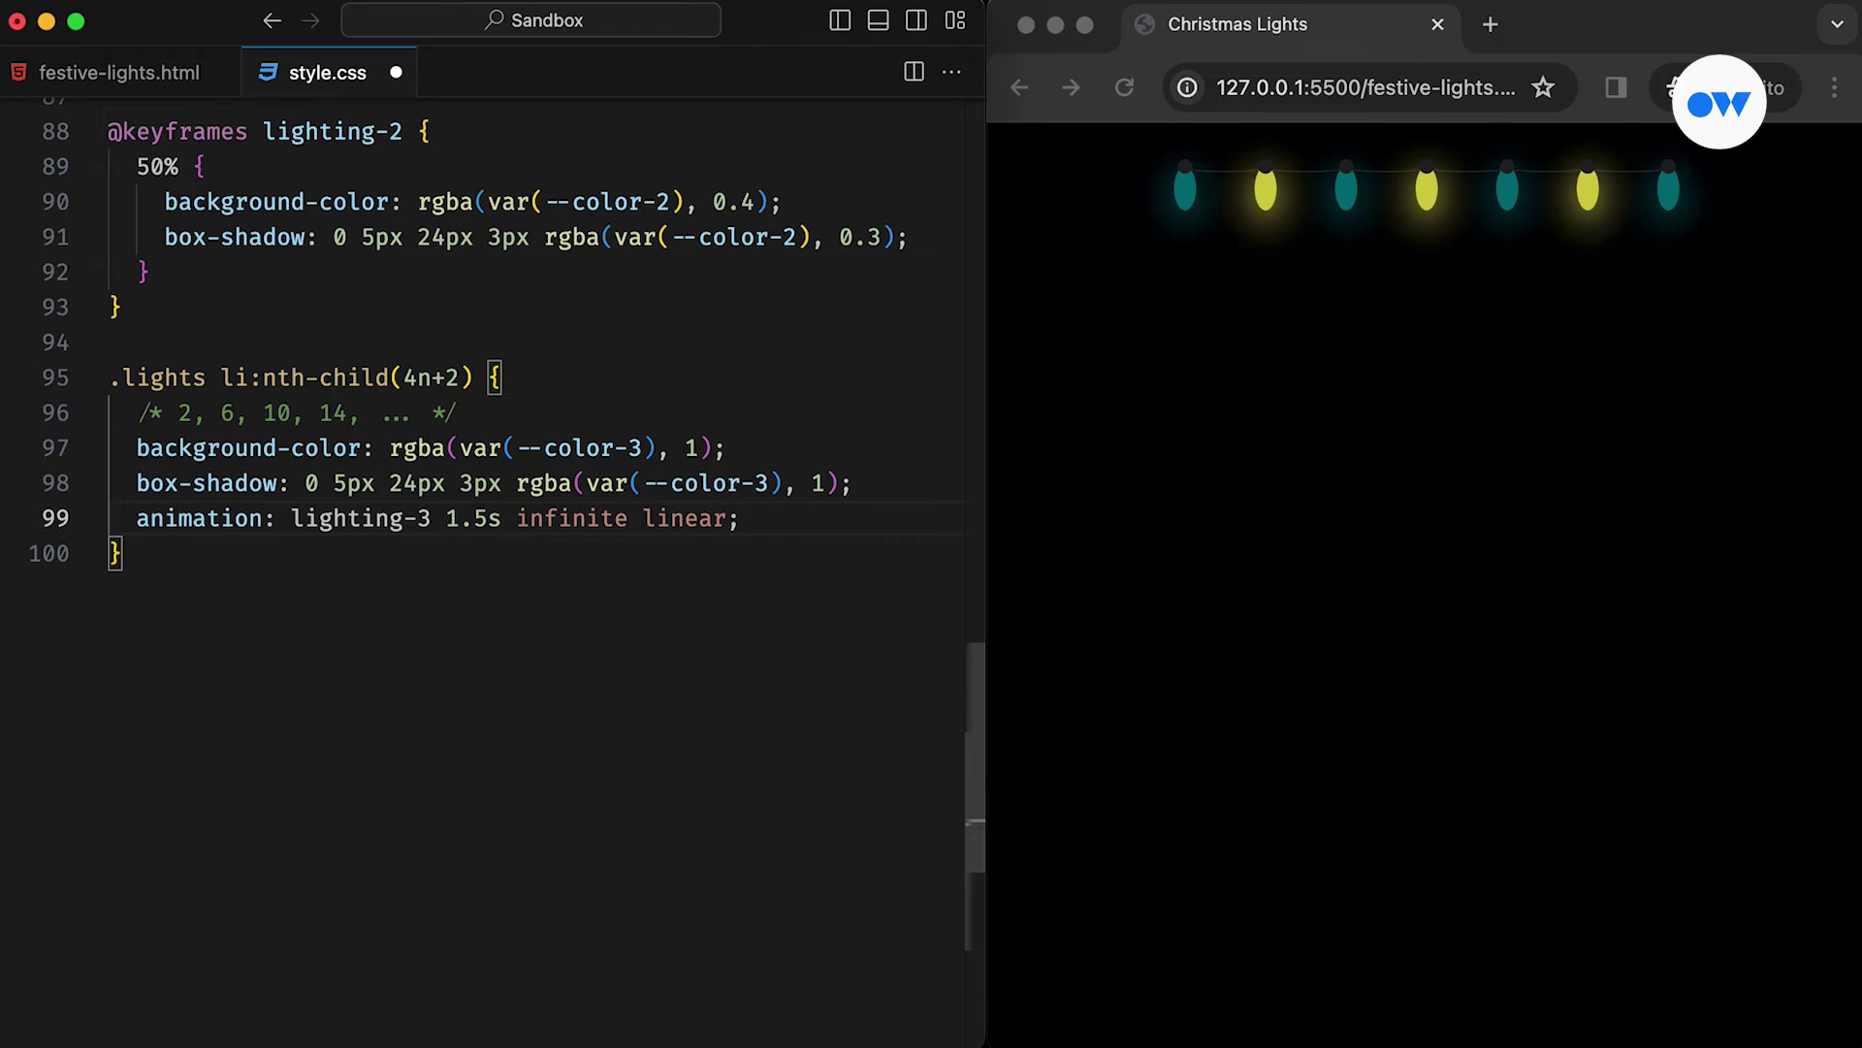
- Save and give the 4n+2 bulbs an animation-delay of 1.25s
key(super+Down)
key(Return)
key(super+s)
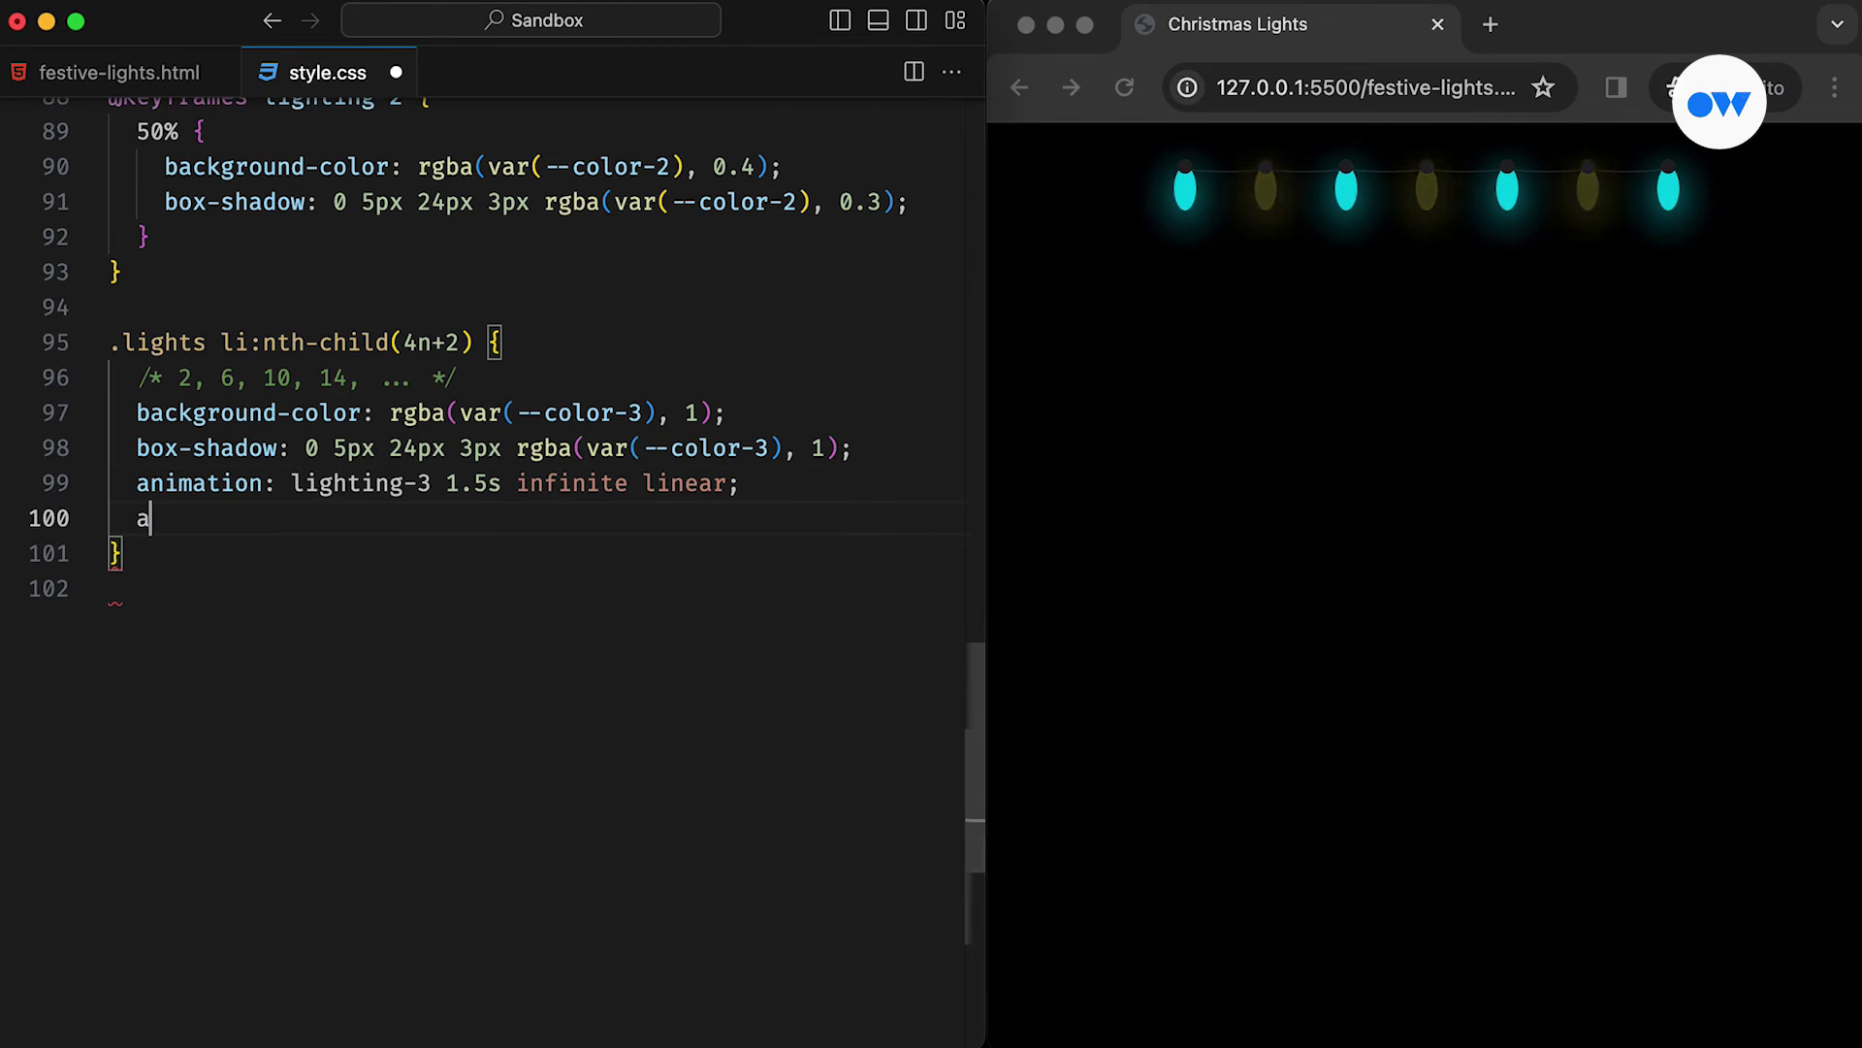
text(nimation-d)
key(Down)
key(Return)
text(1.25s;)
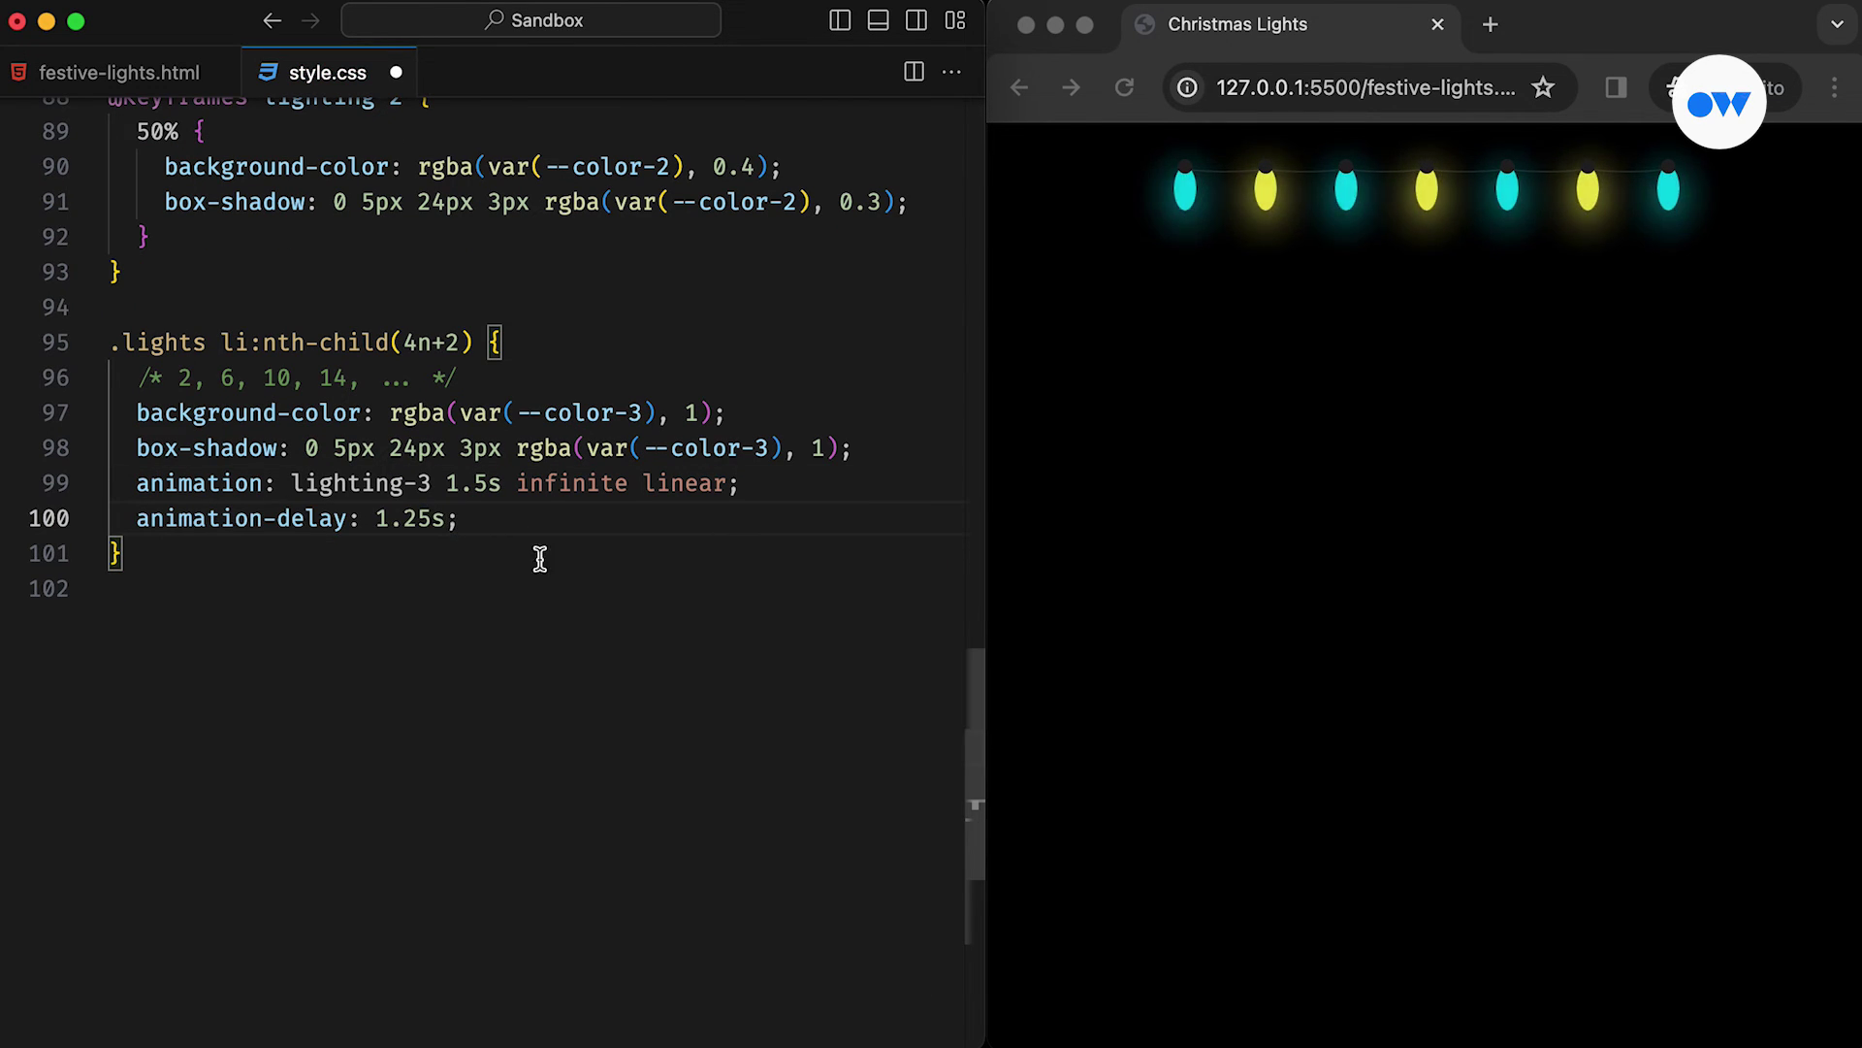
- Copy the lighting-2 keyframes as lighting-3 using --color-3 with adjusted opacities
drag(110, 242, 122, 436)
key(super+c)
key(super+Down)
key(Return)
key(super+v)
double_click(333, 427)
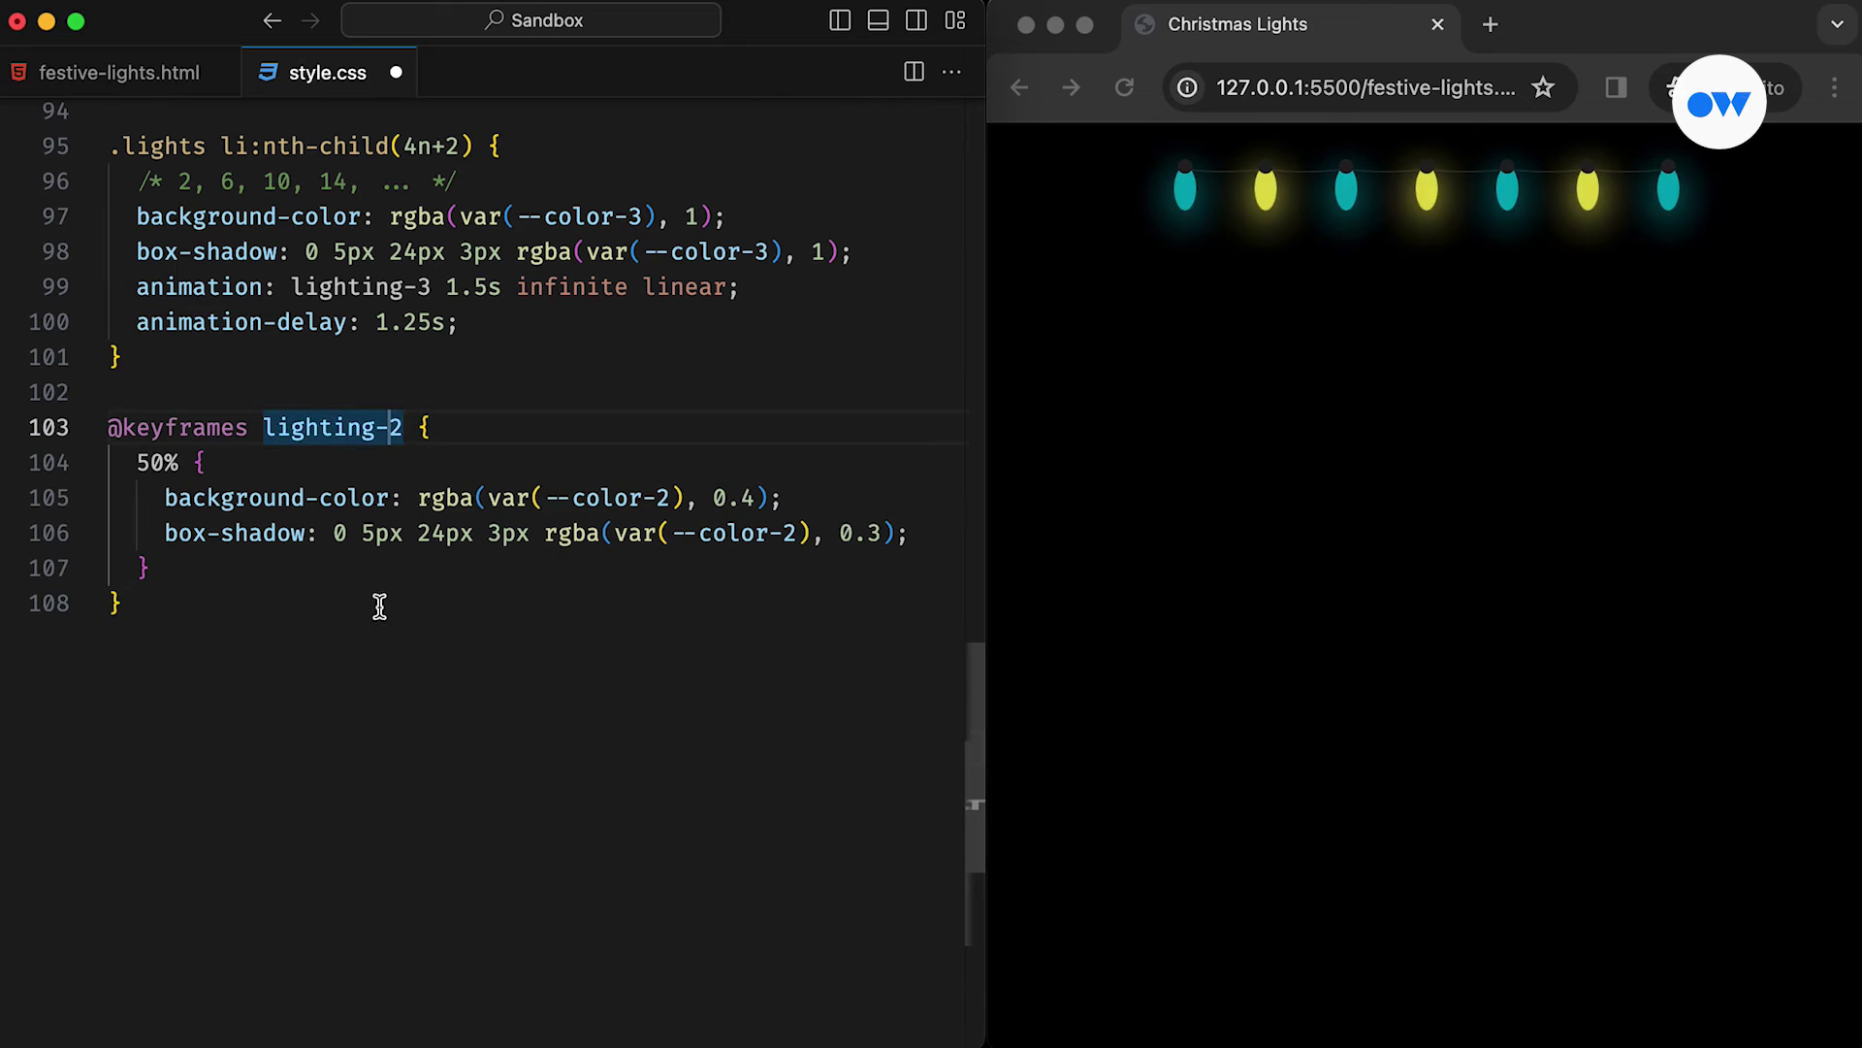
click(671, 498)
key(BackSpace)
text(3)
double_click(794, 534)
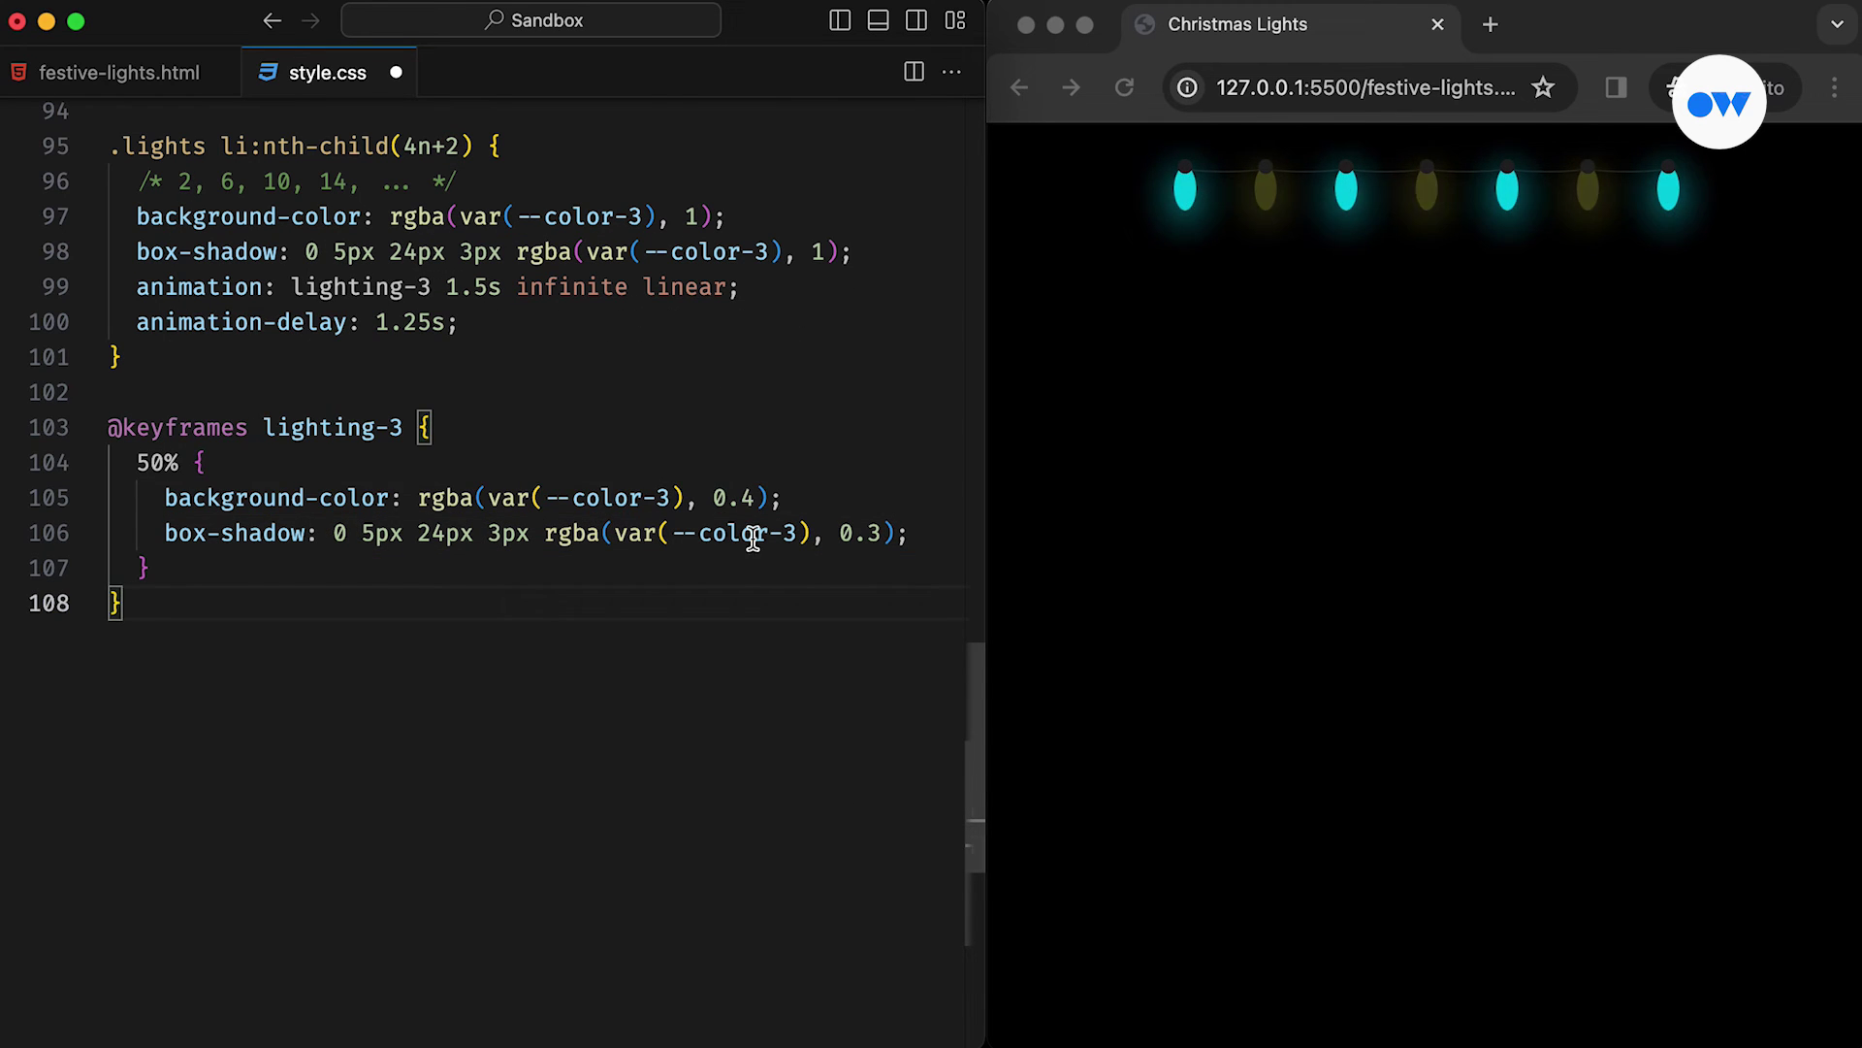
double_click(749, 499)
text(25)
double_click(873, 533)
text(25)
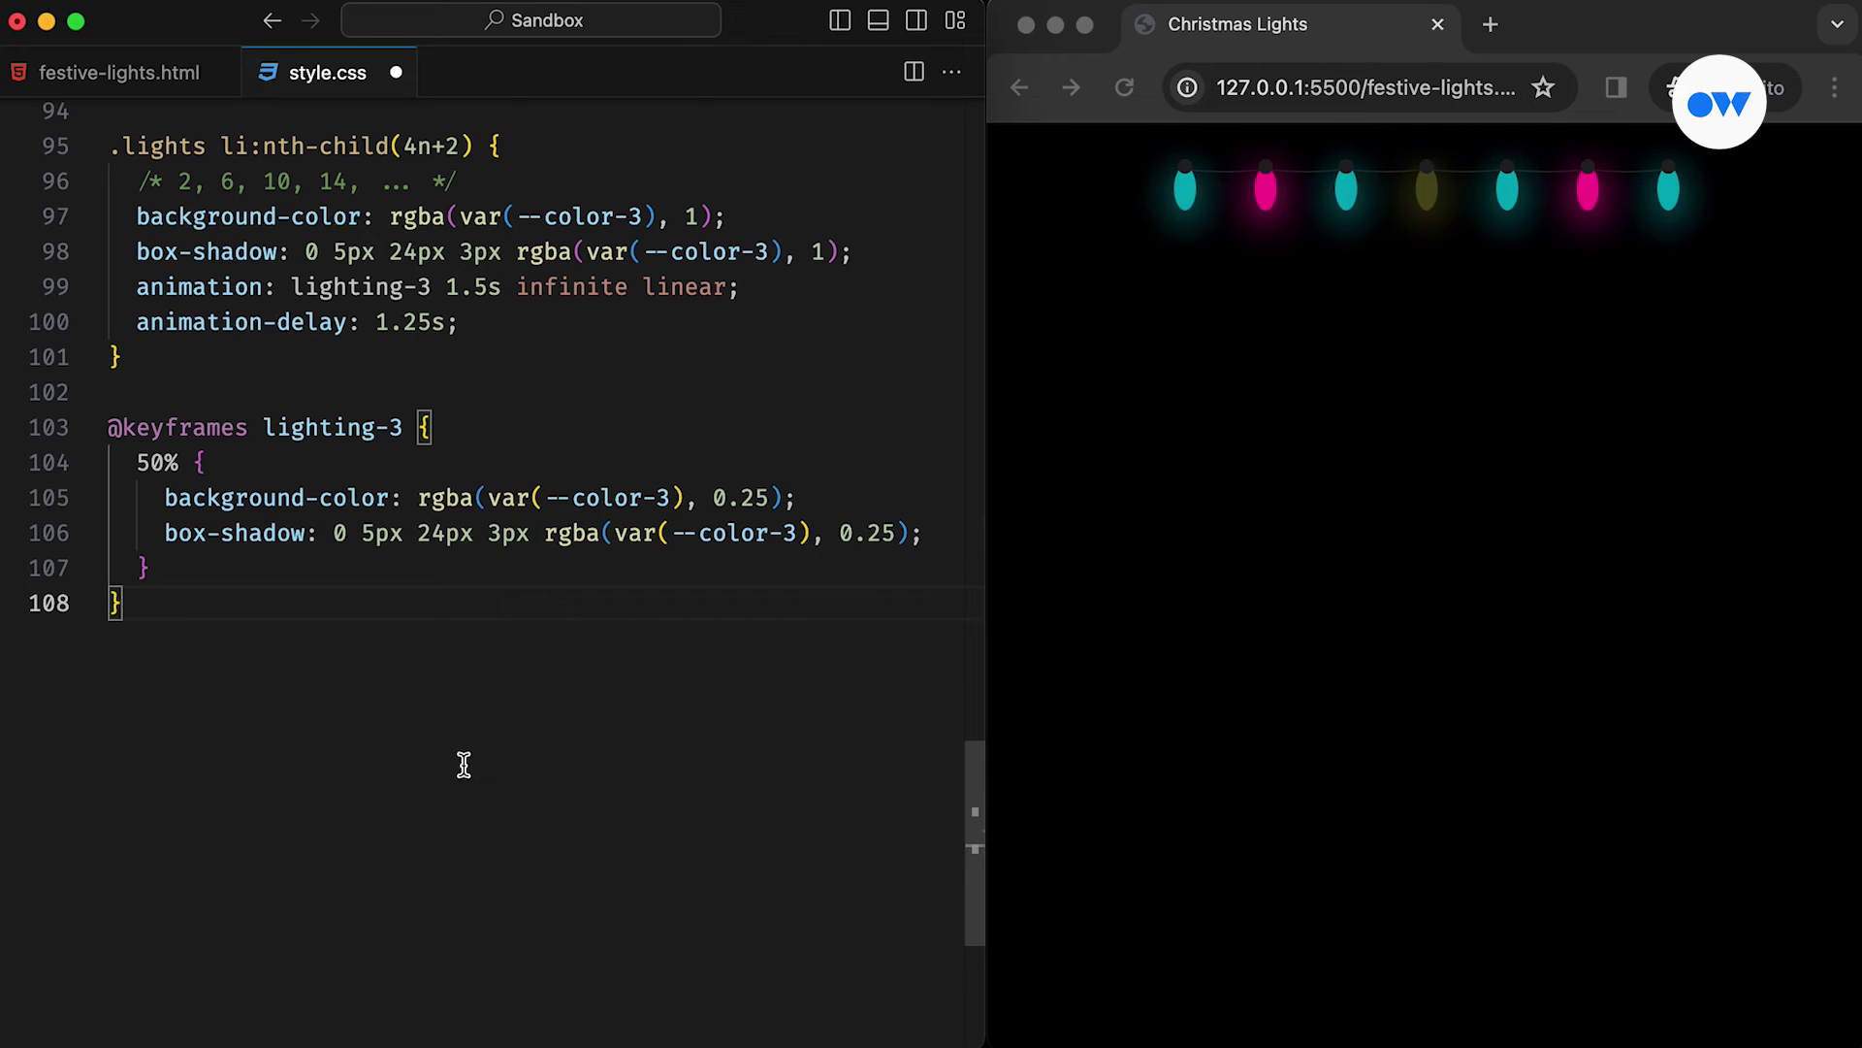
- Save, then duplicate the <li> bulb lines in festive-lights.html so the string holds many more bulbs
key(super+s)
click(120, 70)
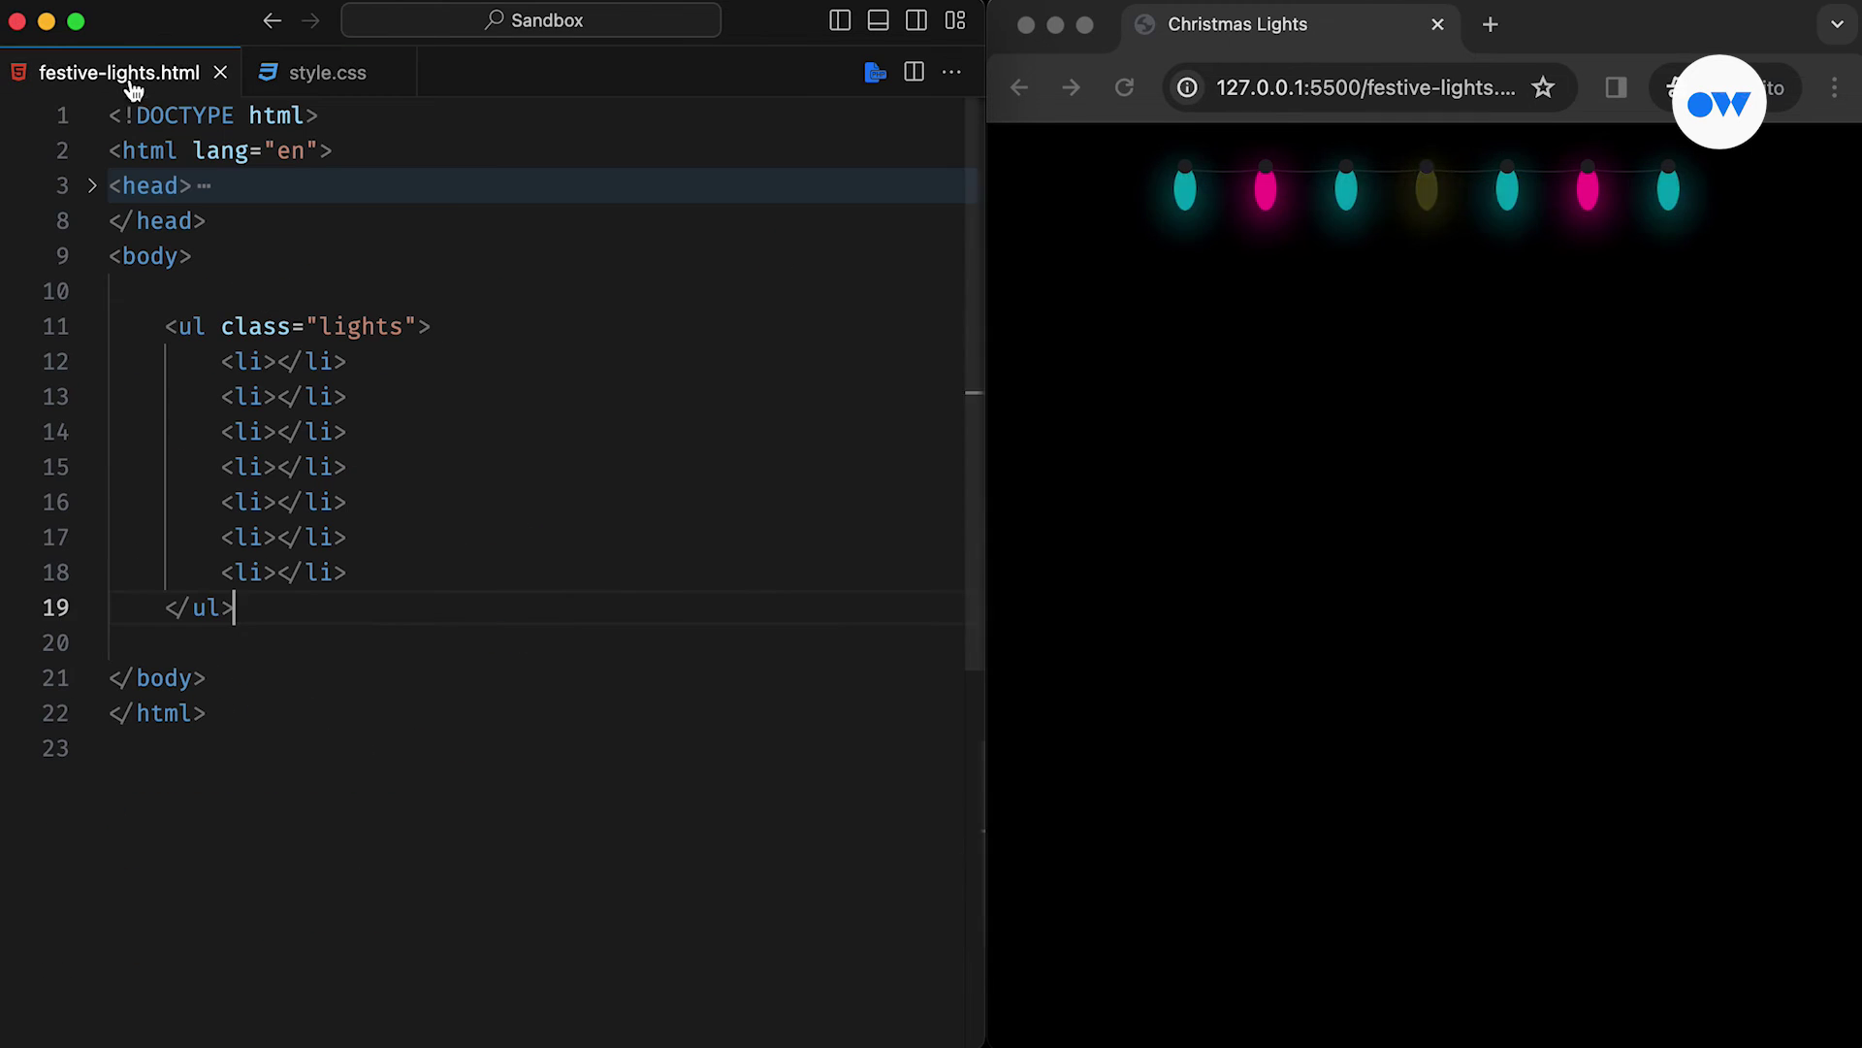
key(shift+alt+Down)
key(shift+alt+Down)
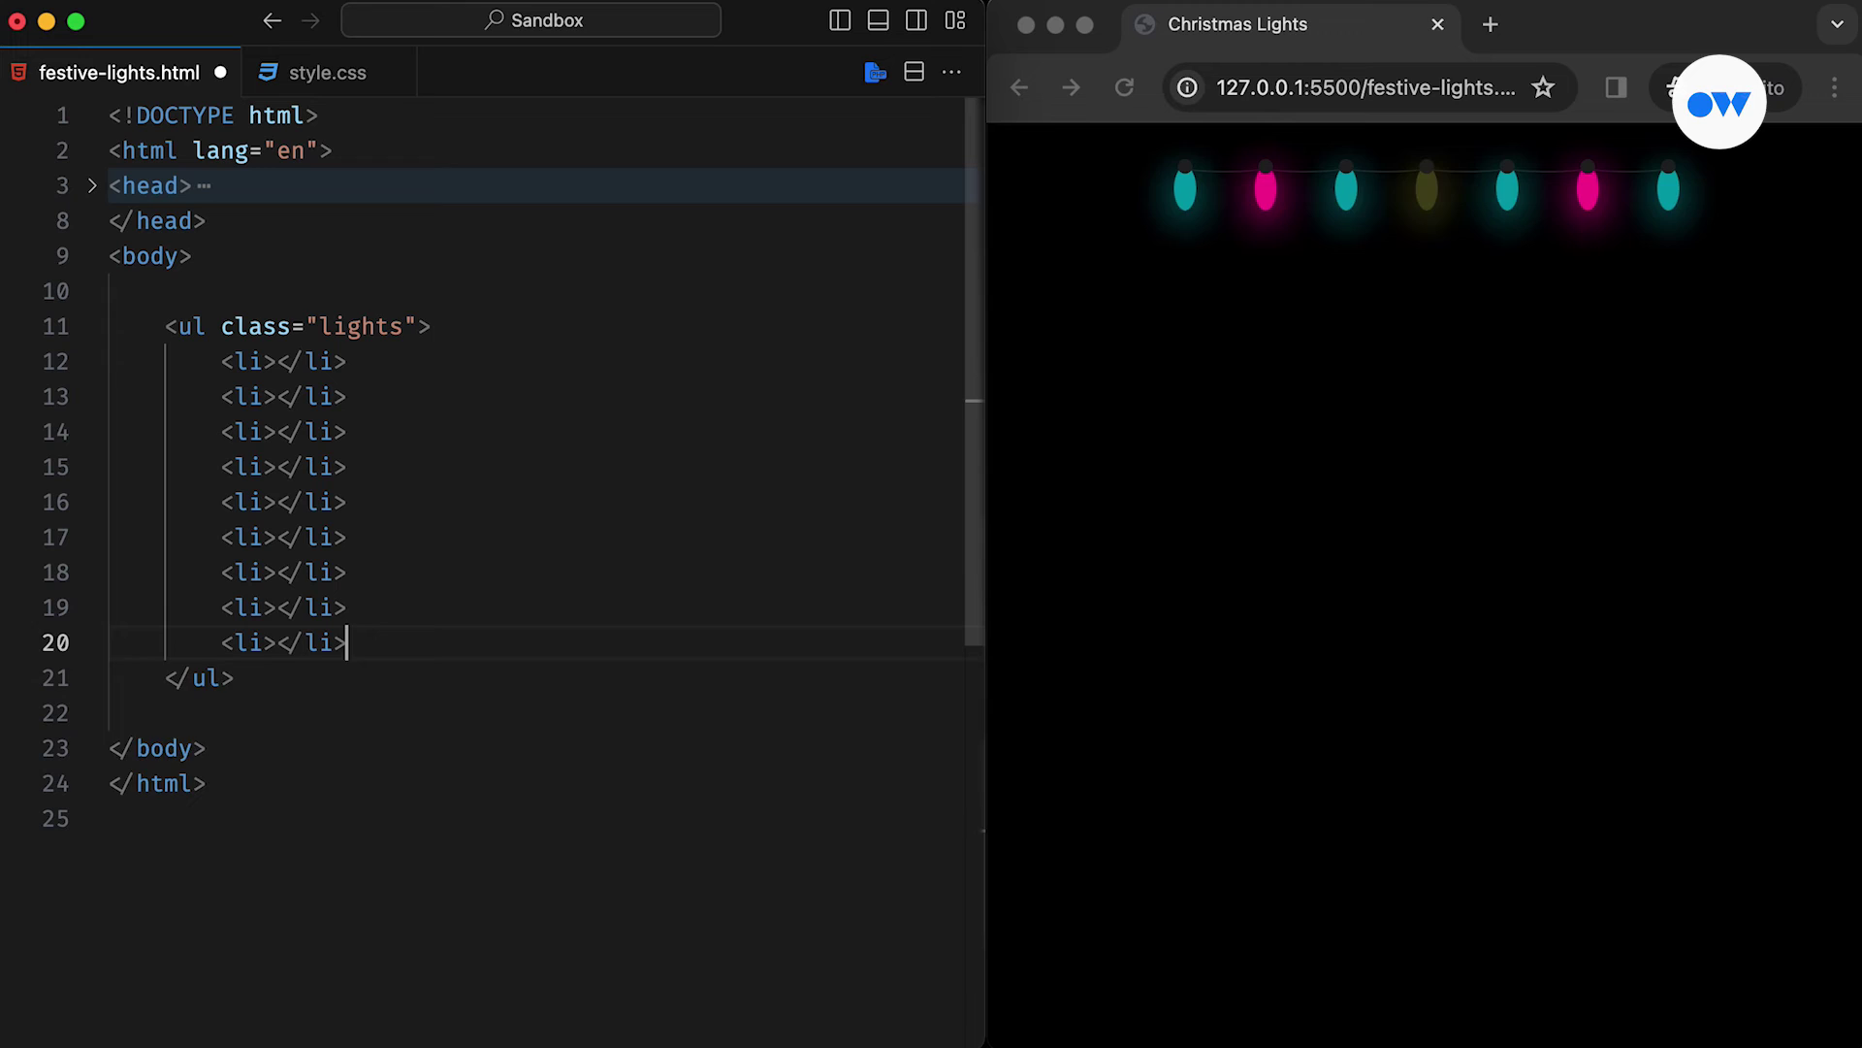
key(shift+alt+Down)
key(shift+alt+Down)
key(shift+alt+Down)
key(shift+alt+Down)
key(shift+alt+Down)
key(shift+alt+Down)
key(shift+alt+Down)
key(shift+alt+Down)
key(shift+alt+Down)
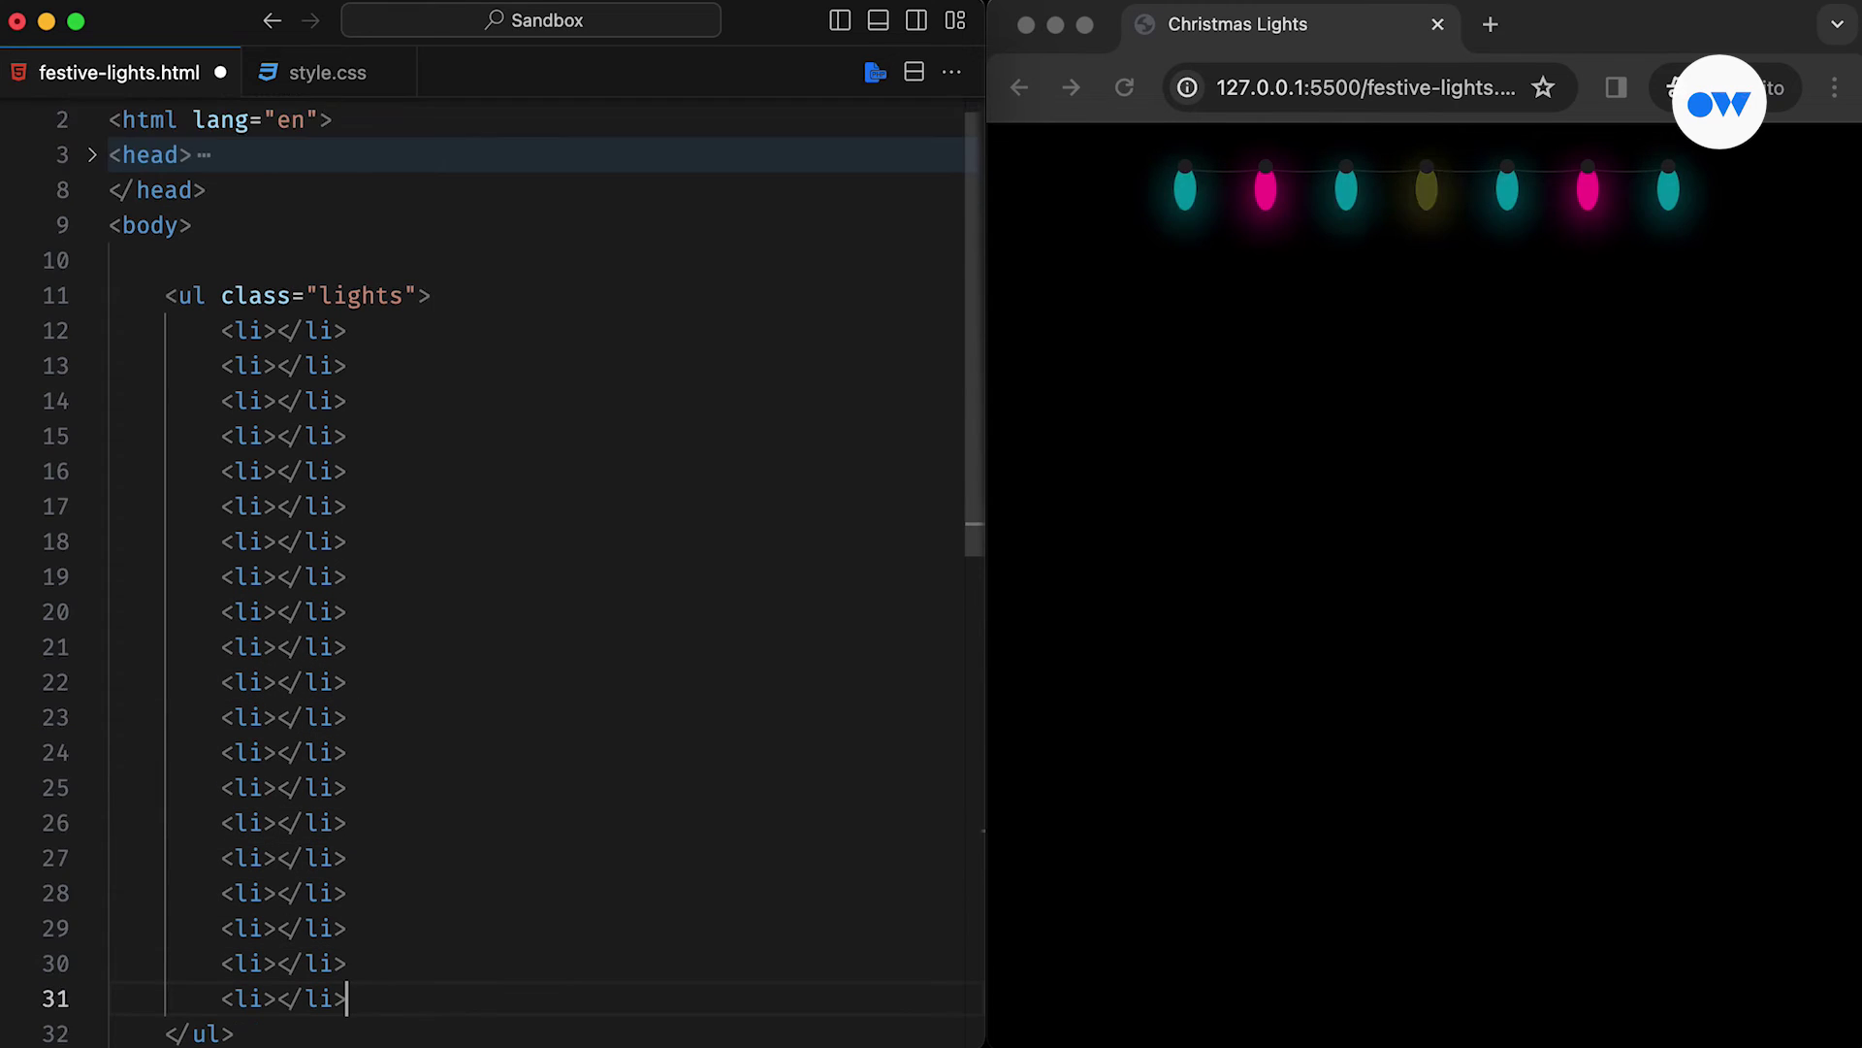
key(shift+alt+Down)
key(shift+alt+Down)
key(shift+alt+Down)
key(shift+alt+Down)
key(shift+alt+Down)
key(shift+alt+Down)
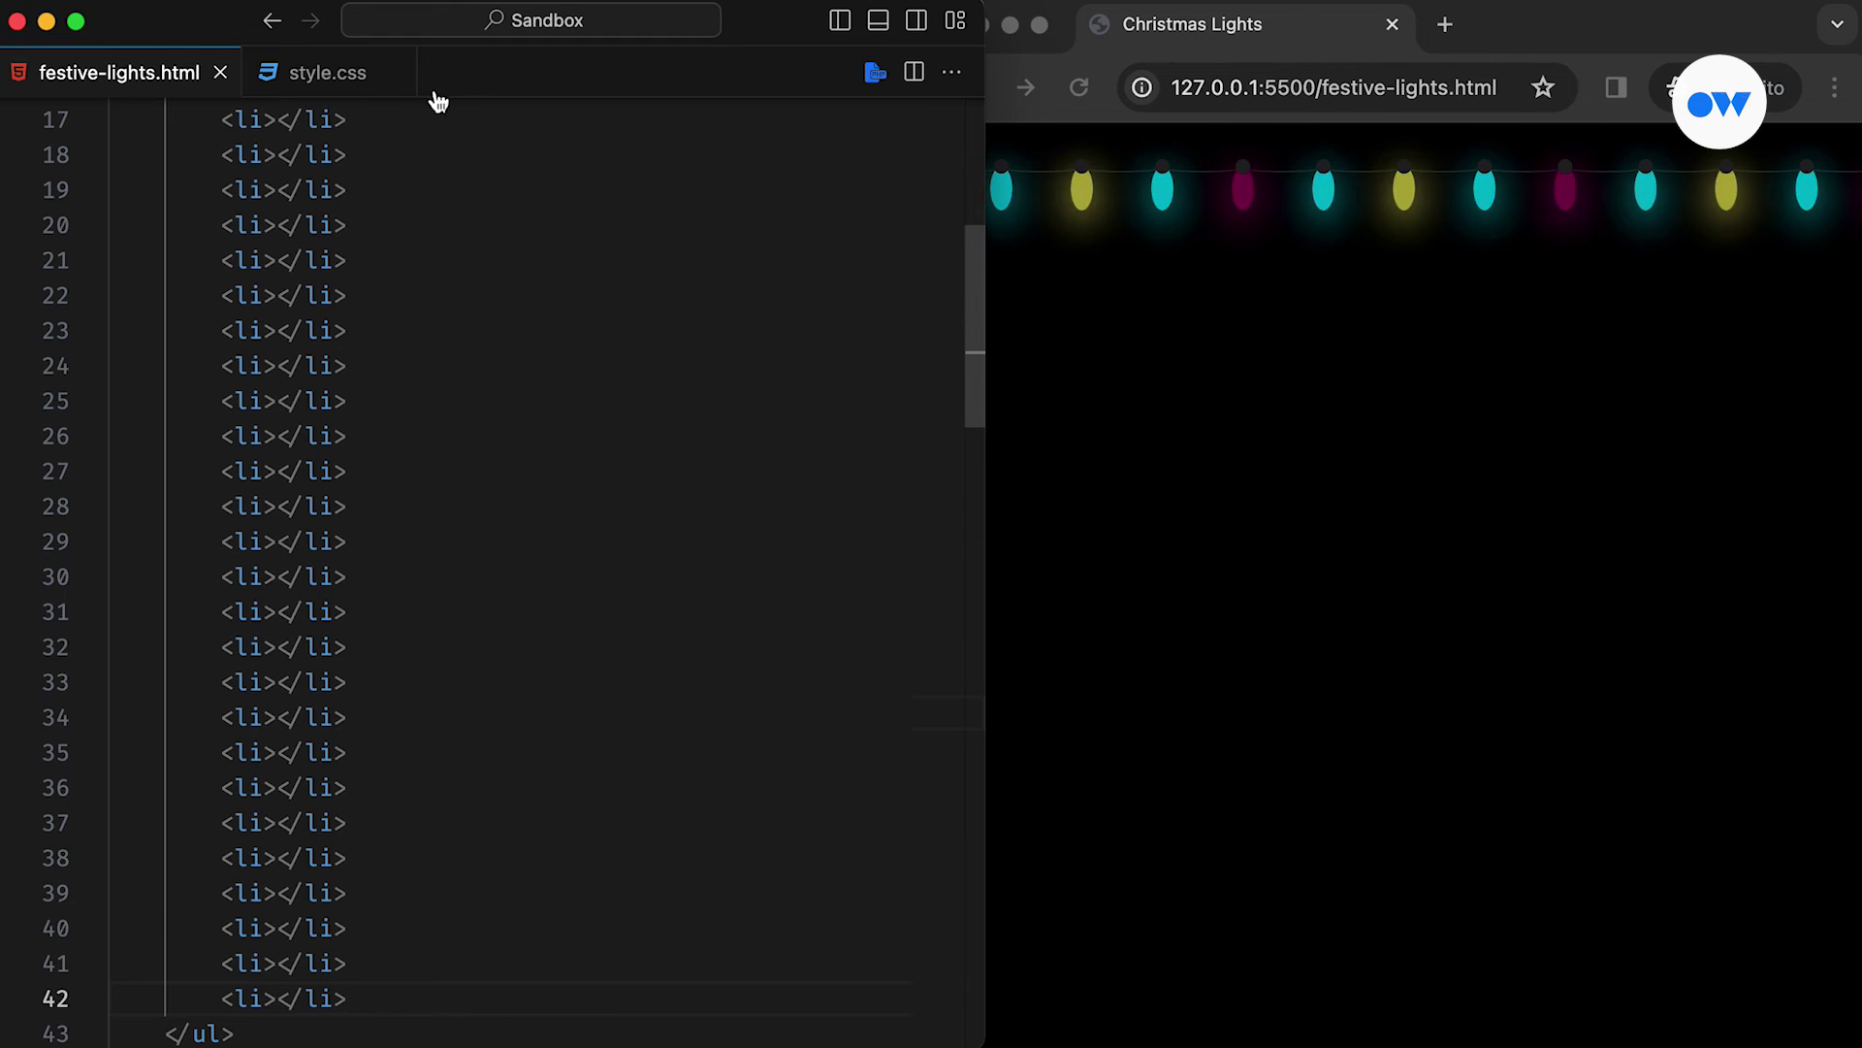
- Add flex-flow: wrap to the .lights rule in style.css so the bulbs flow onto extra rows
click(327, 71)
scroll(416, 735, up, 3)
scroll(417, 735, up, 1)
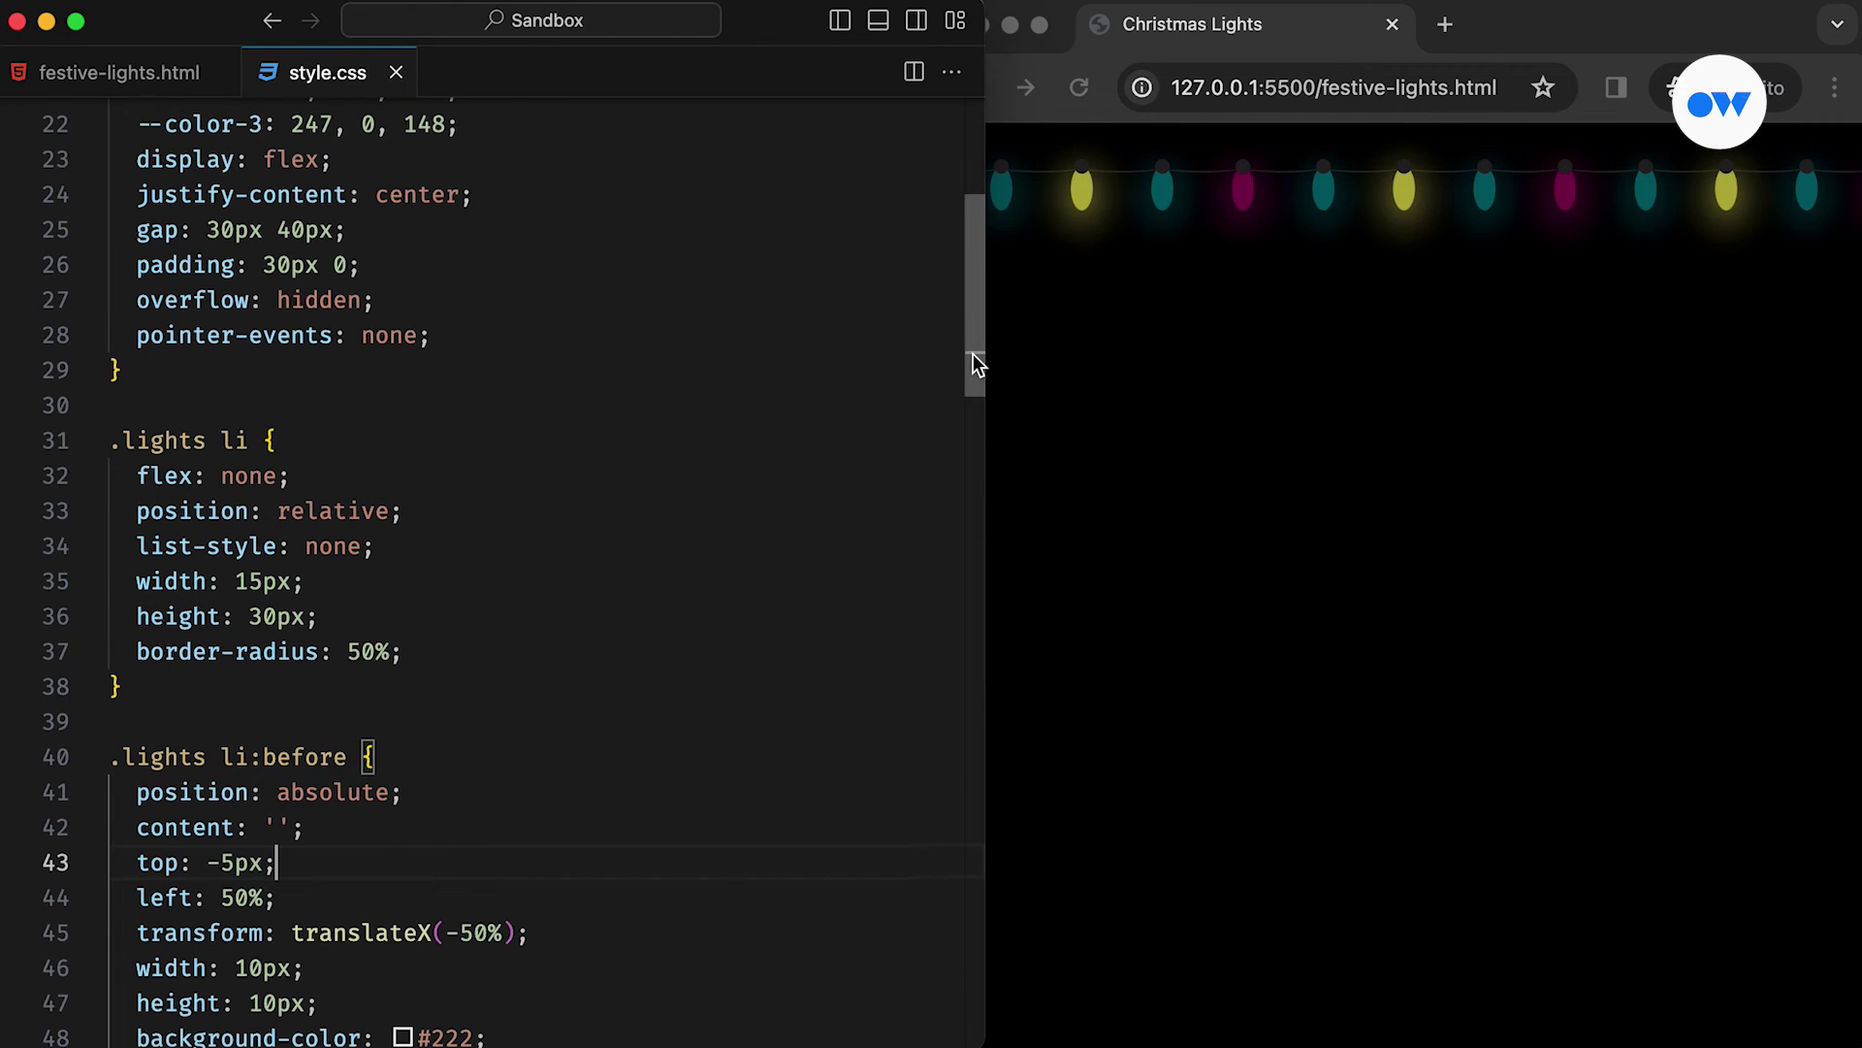
scroll(973, 351, up, 2)
click(491, 329)
key(Return)
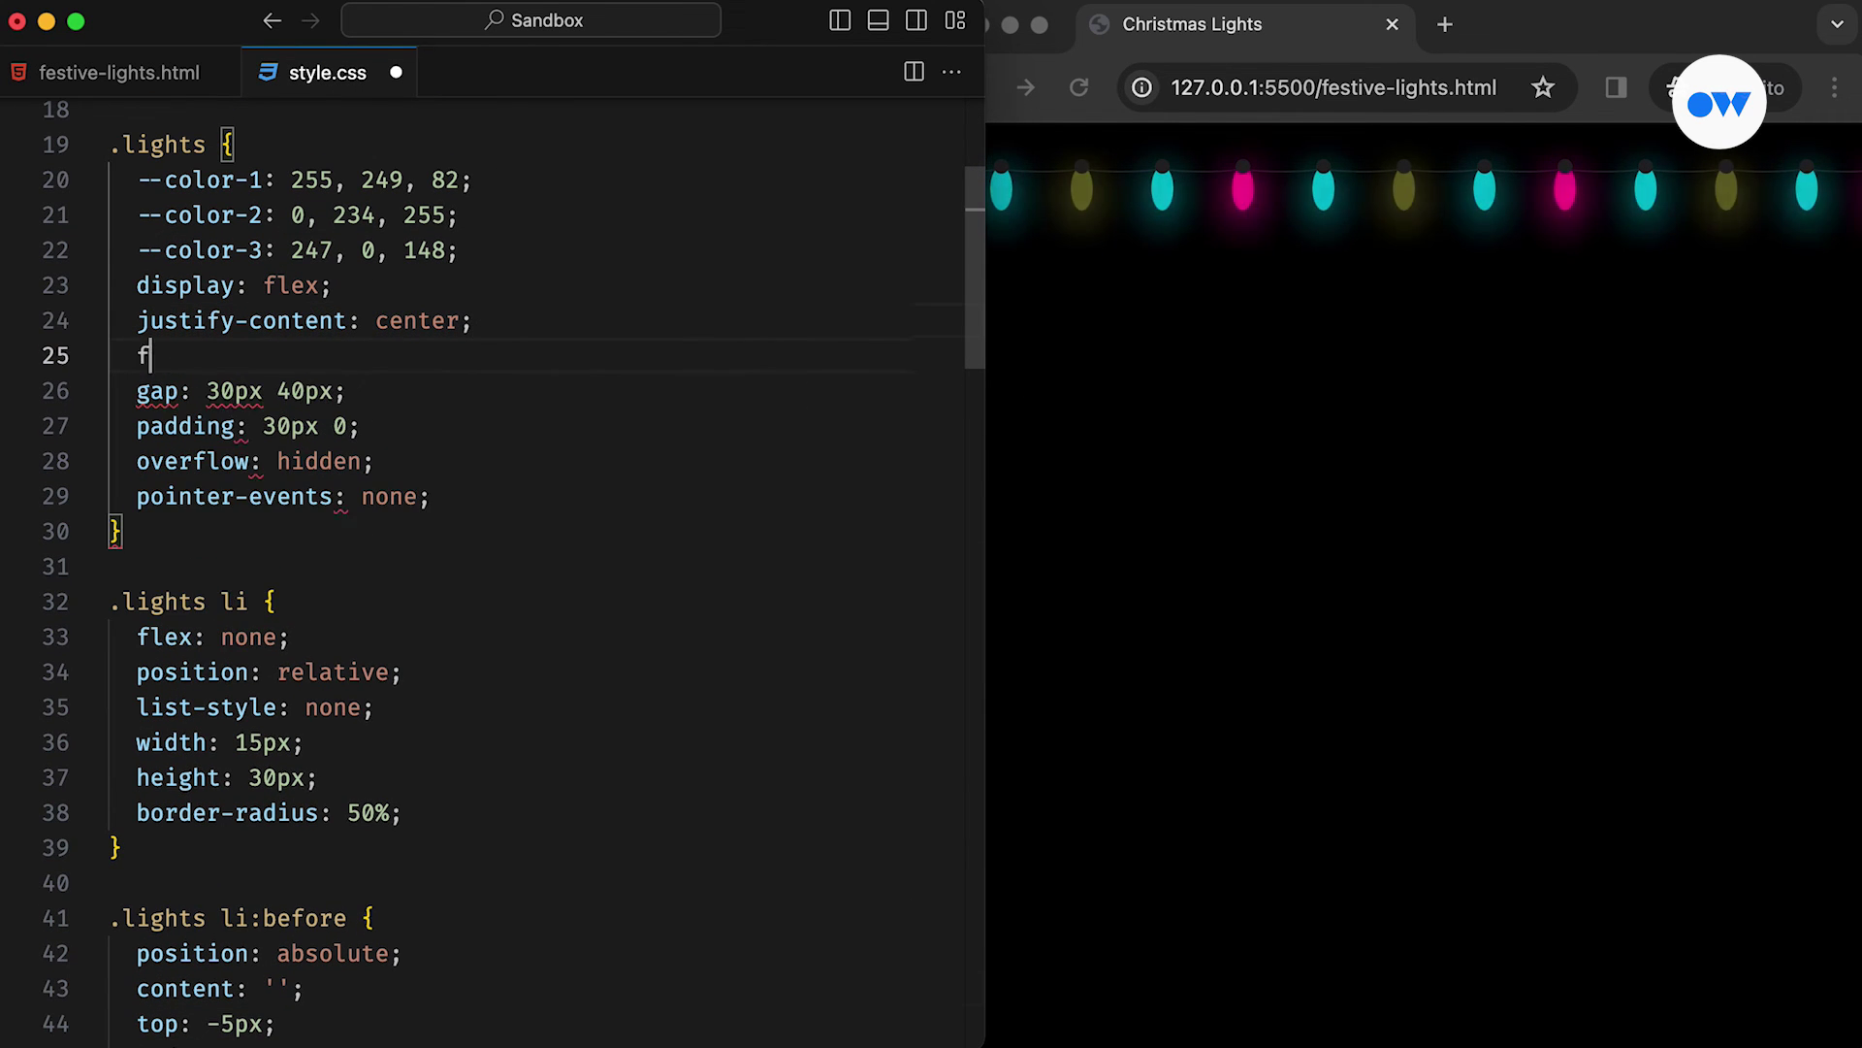
text(flex-flo)
key(Return)
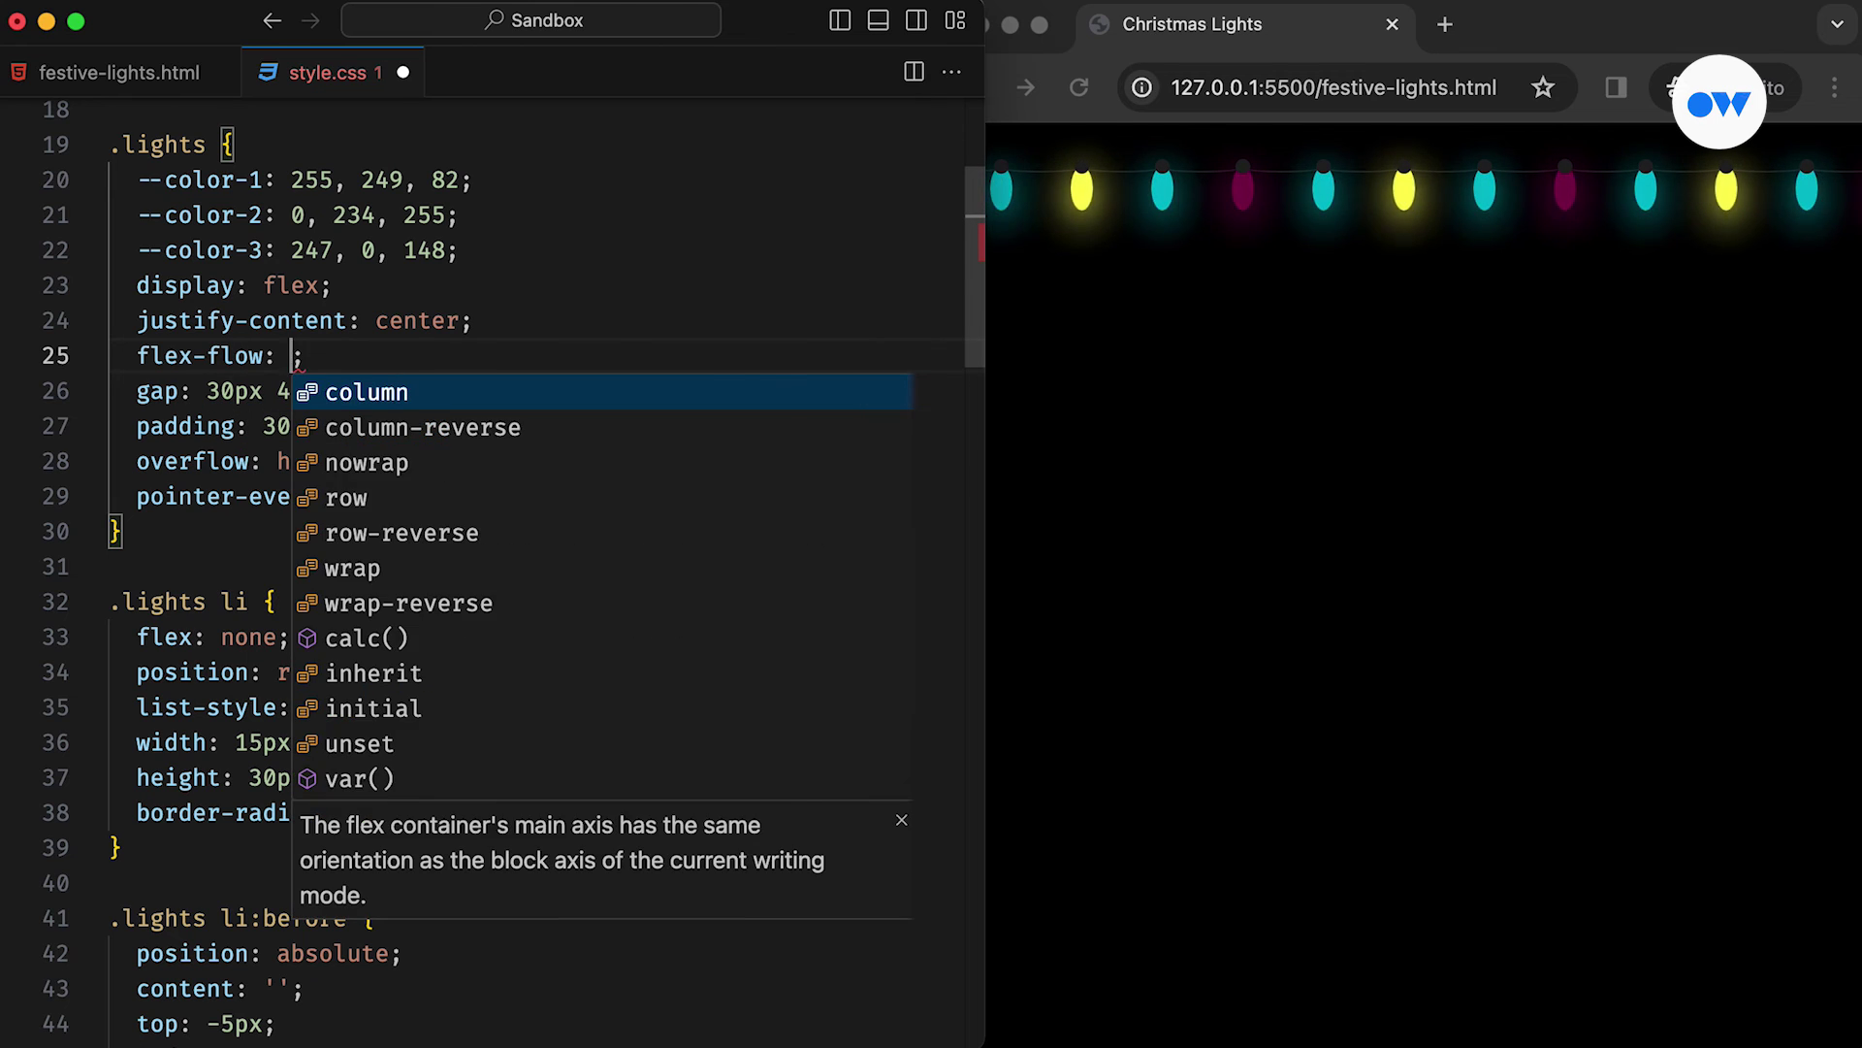
text(wr)
key(Return)
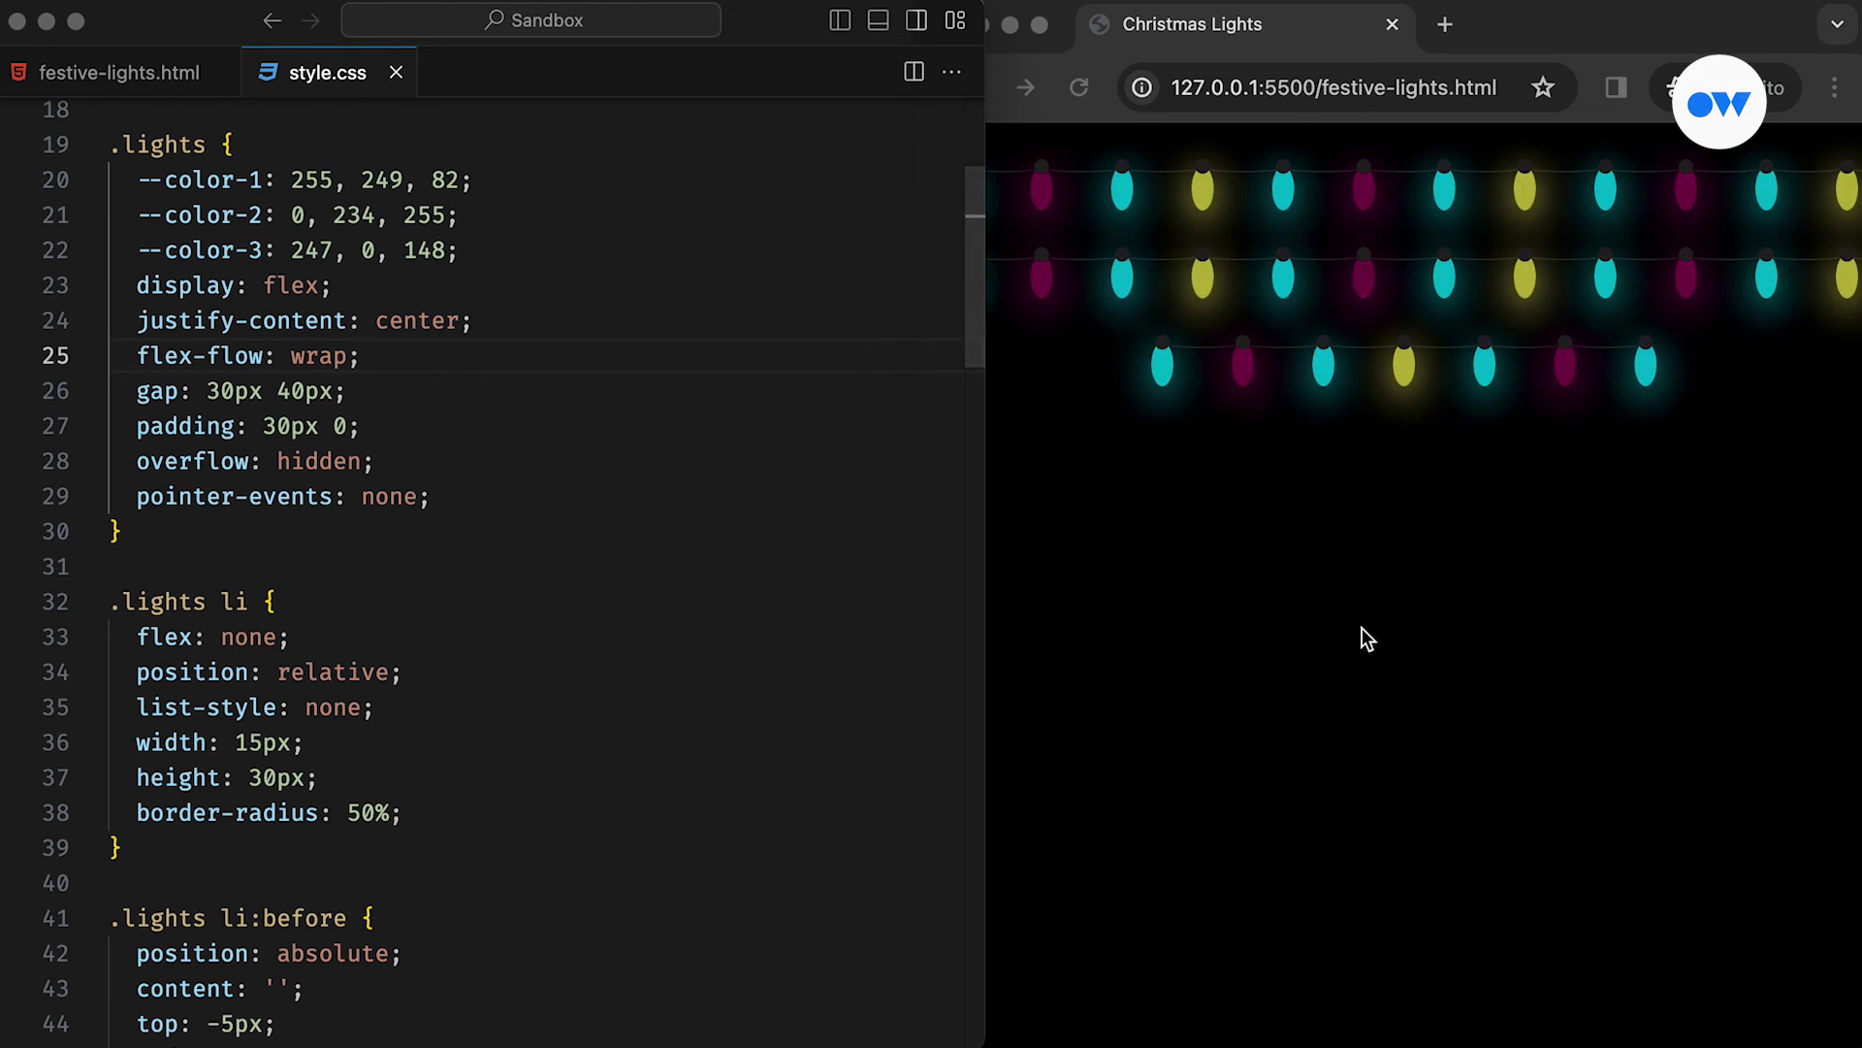
- Drag the browser preview's left edge leftward until it spans most of the screen, wrapping bulbs into two rows
drag(988, 559, 938, 559)
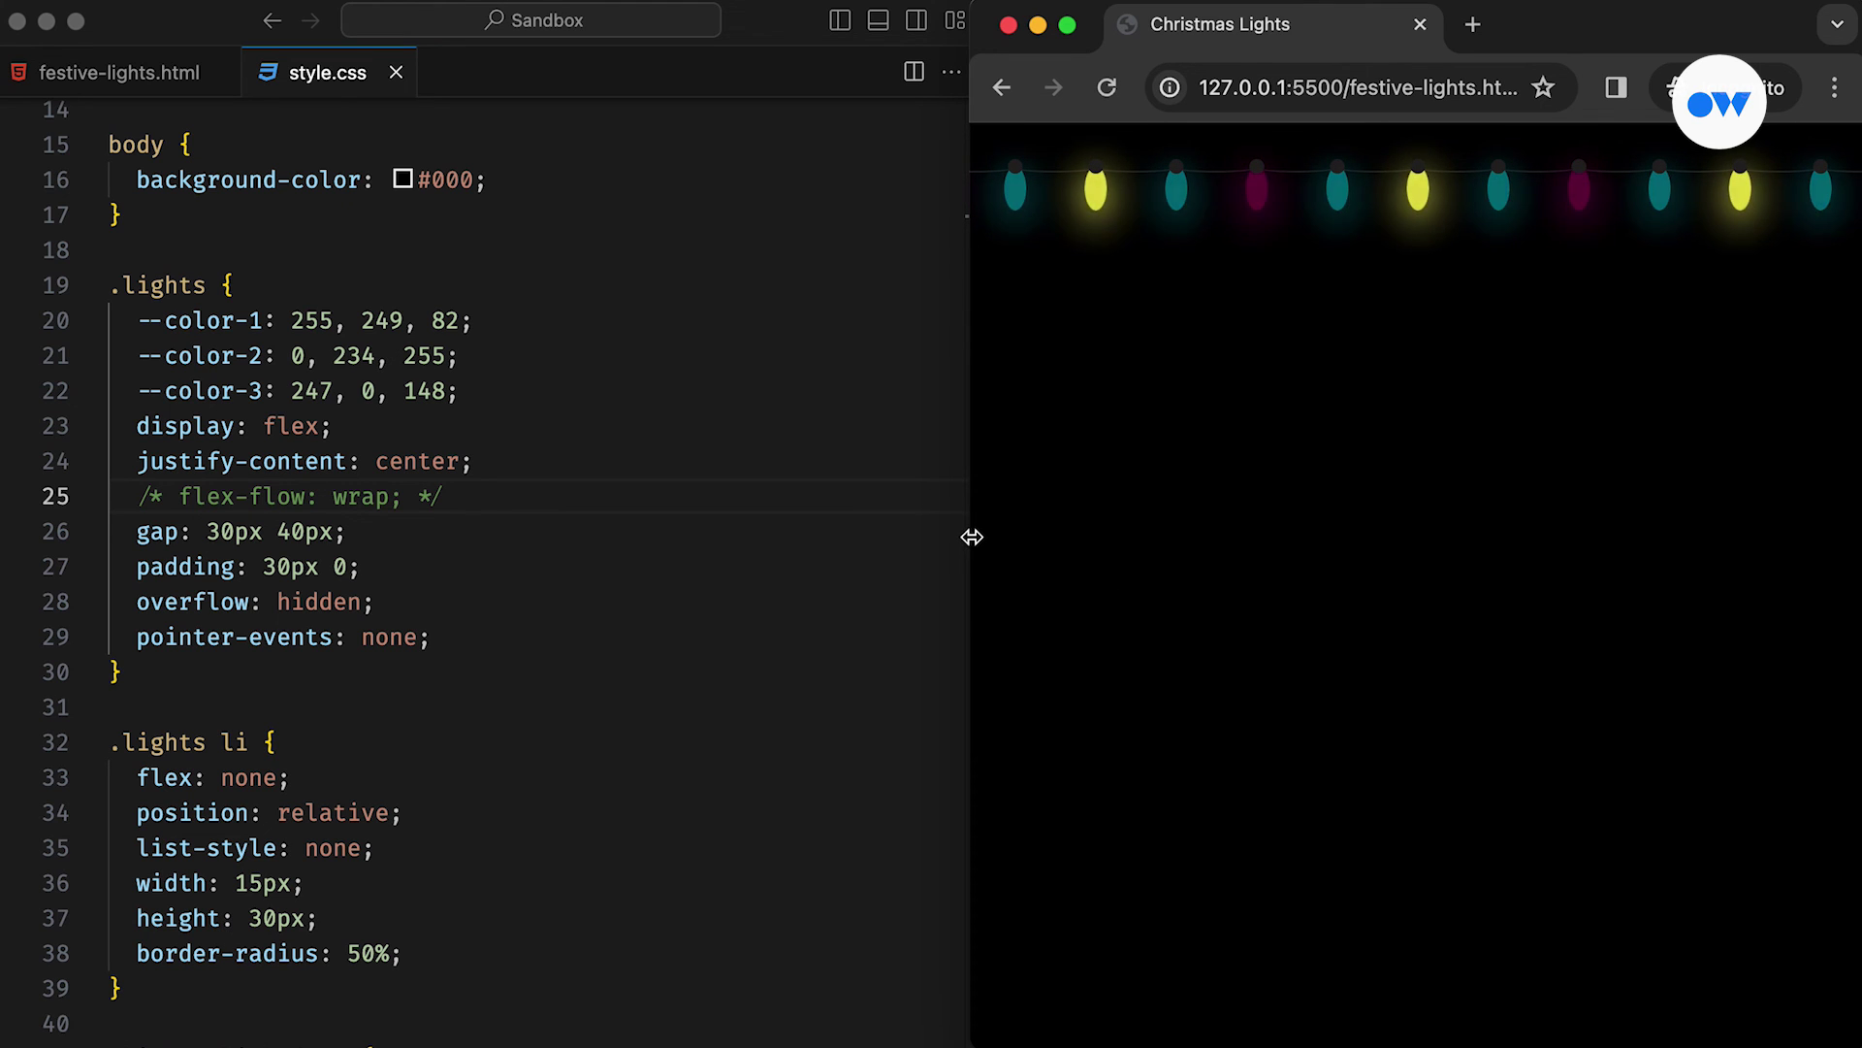
mouse_move(969, 537)
mouse_down()
mouse_move(565, 524)
mouse_move(100, 544)
mouse_move(452, 533)
mouse_up()
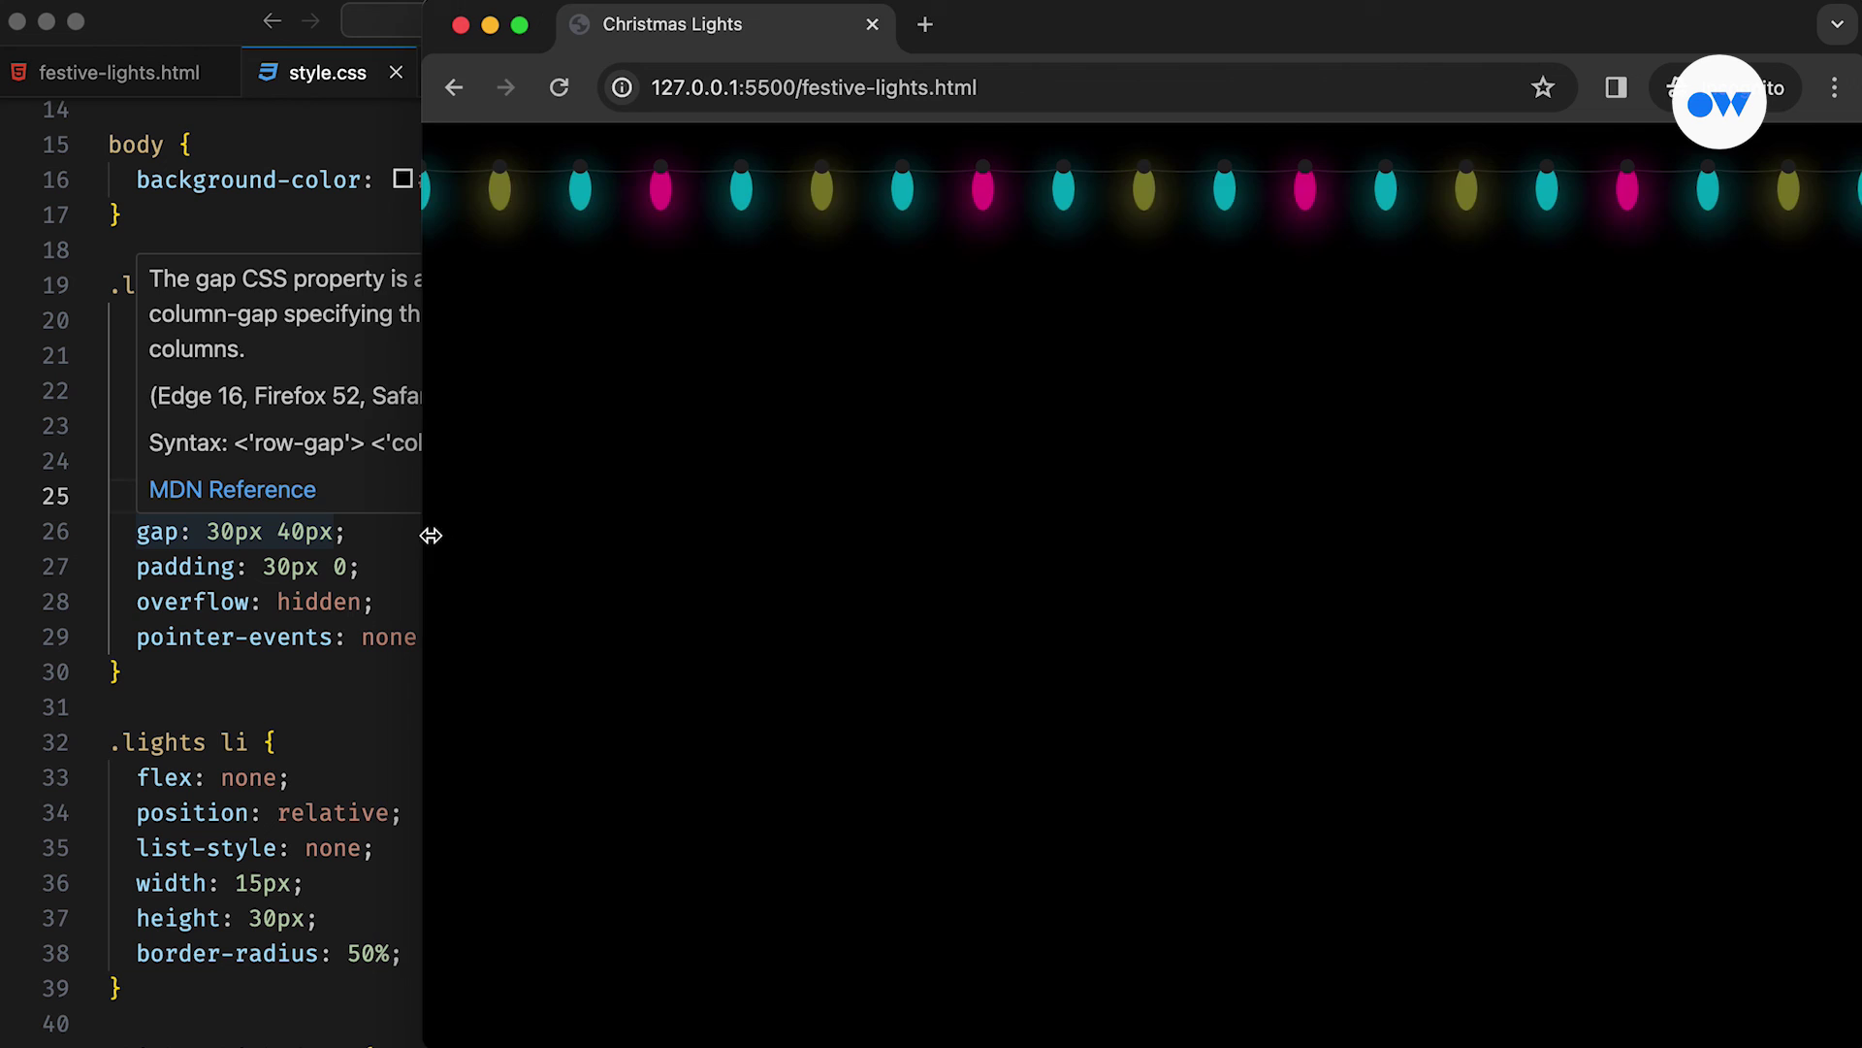
click(362, 495)
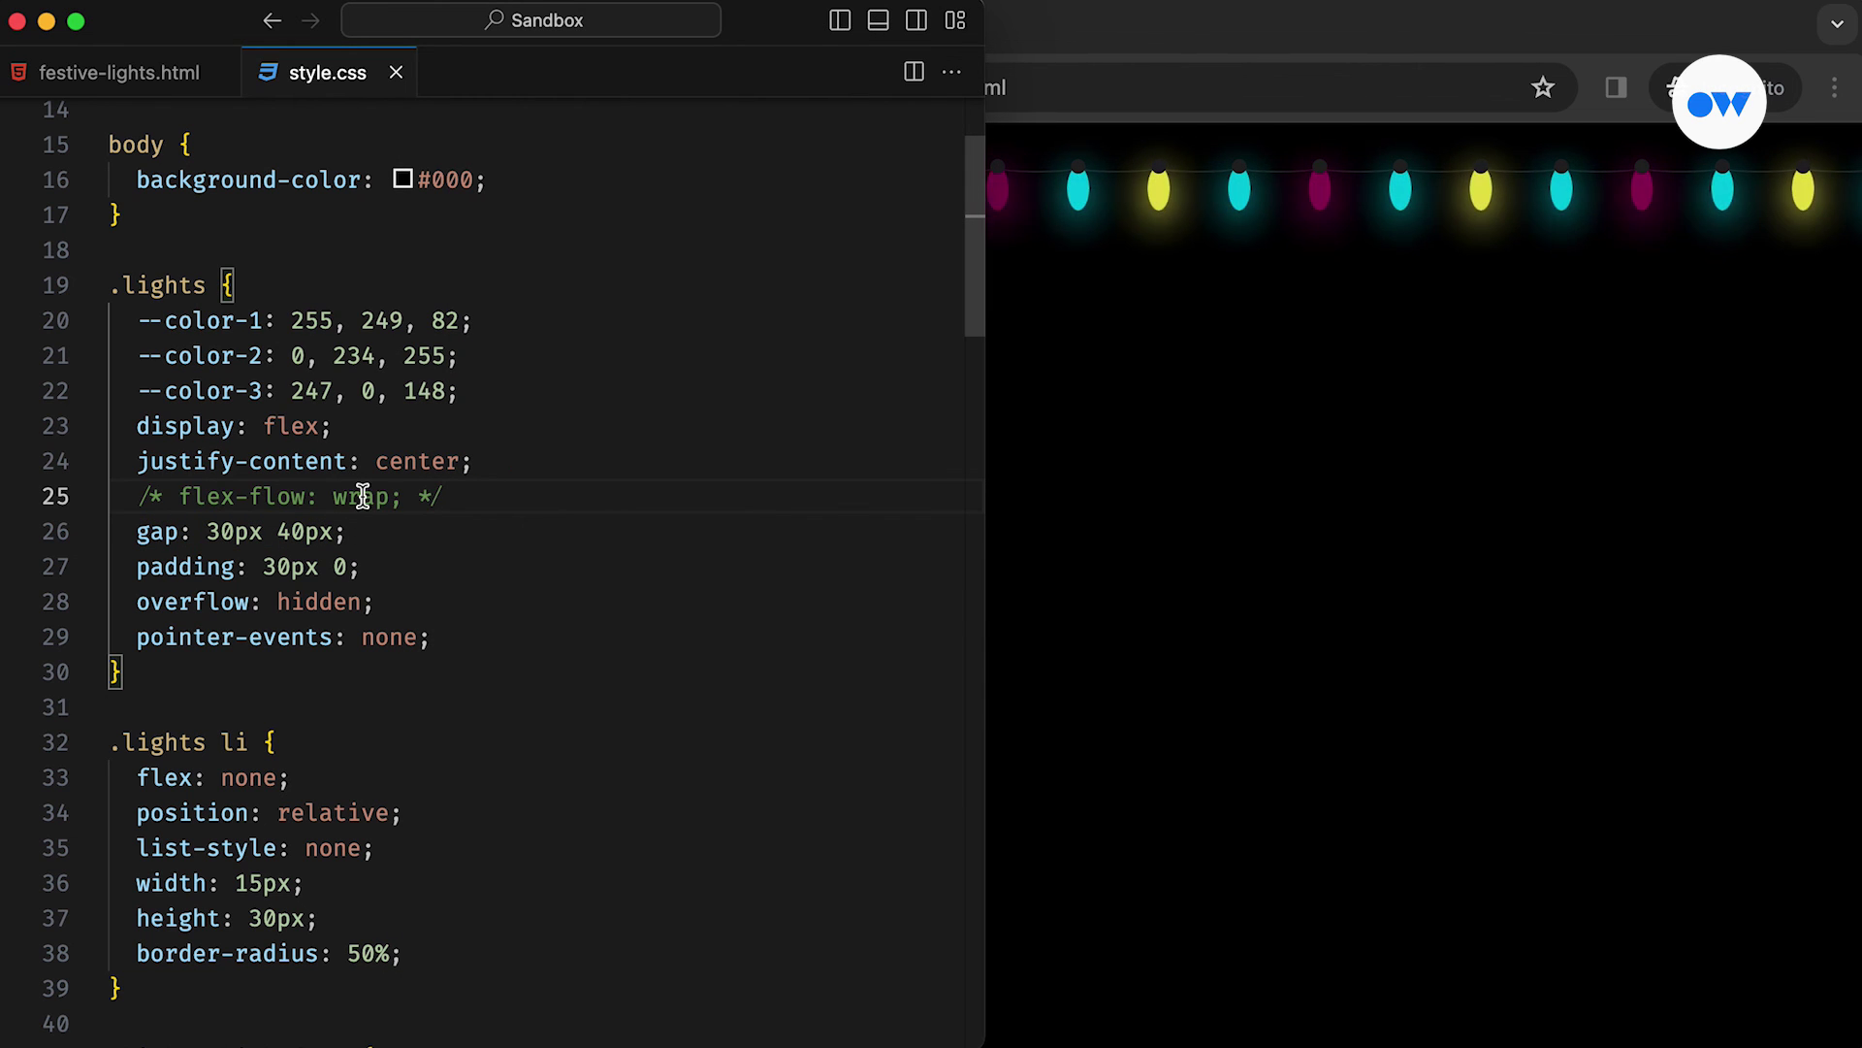
click(1240, 534)
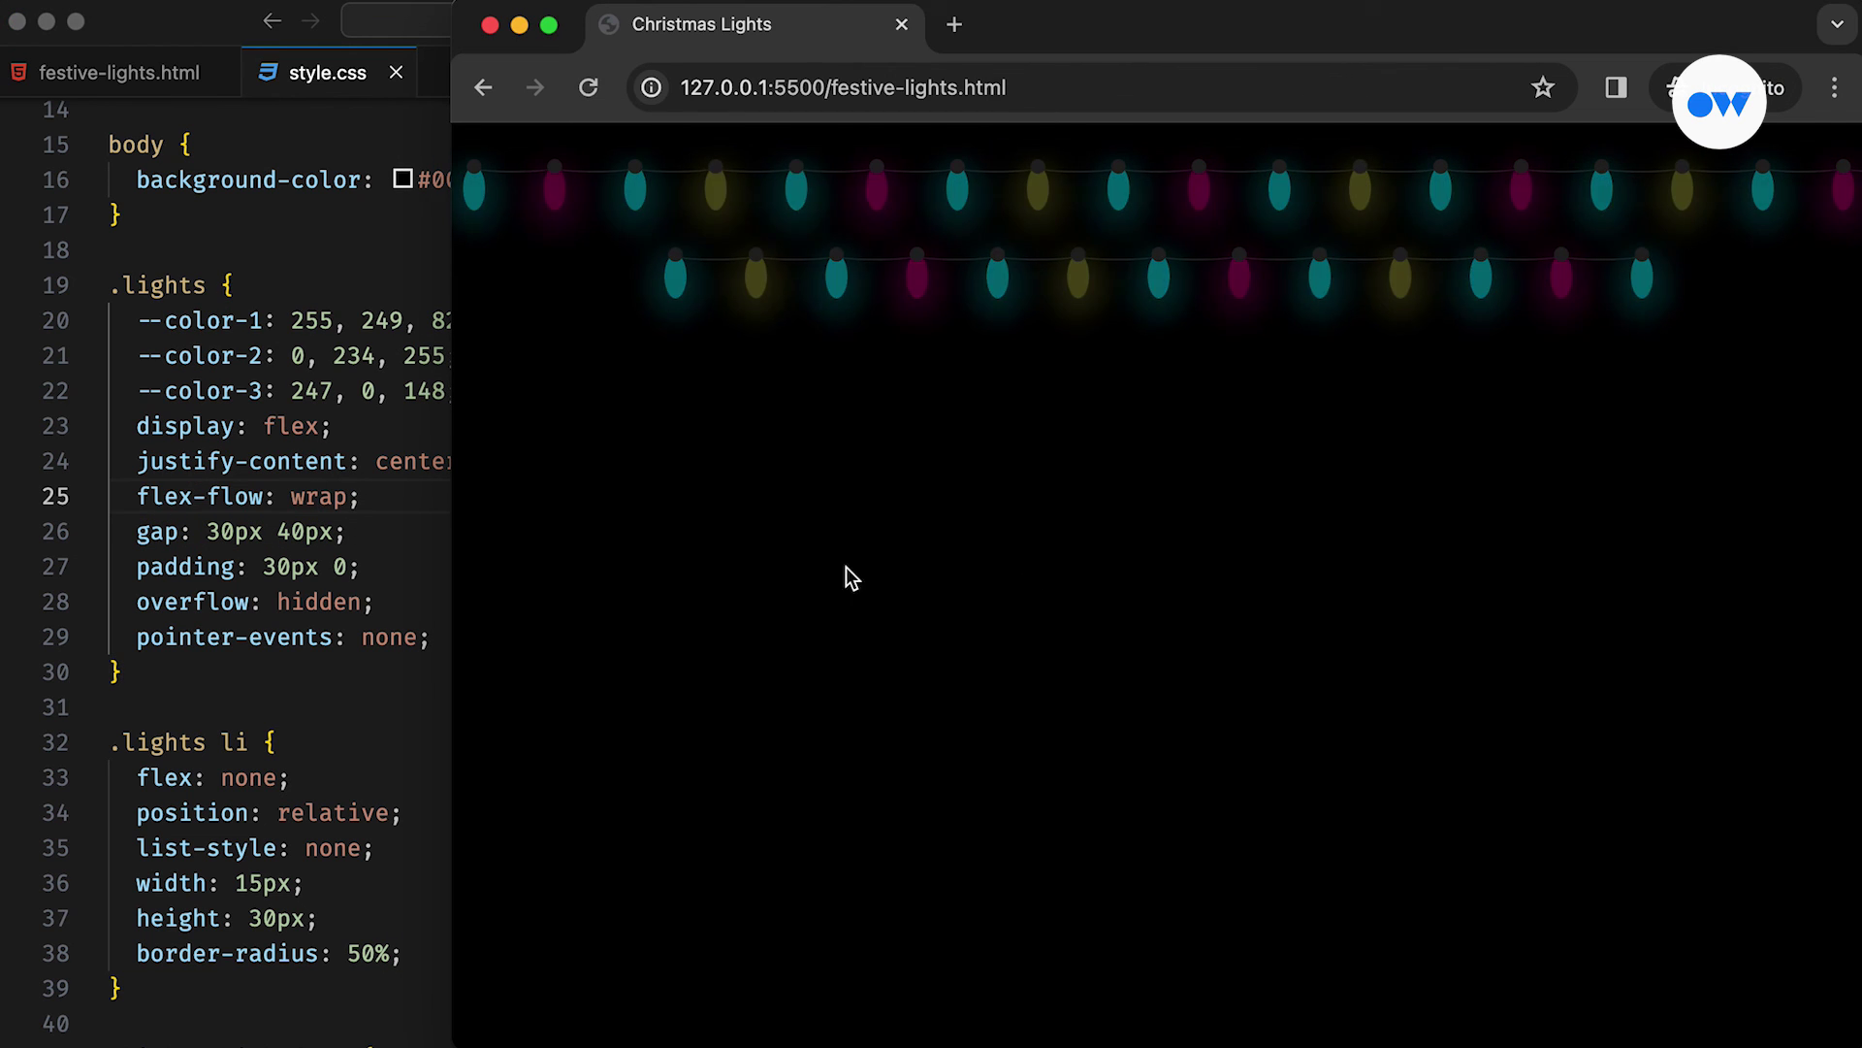
drag(455, 539, 106, 521)
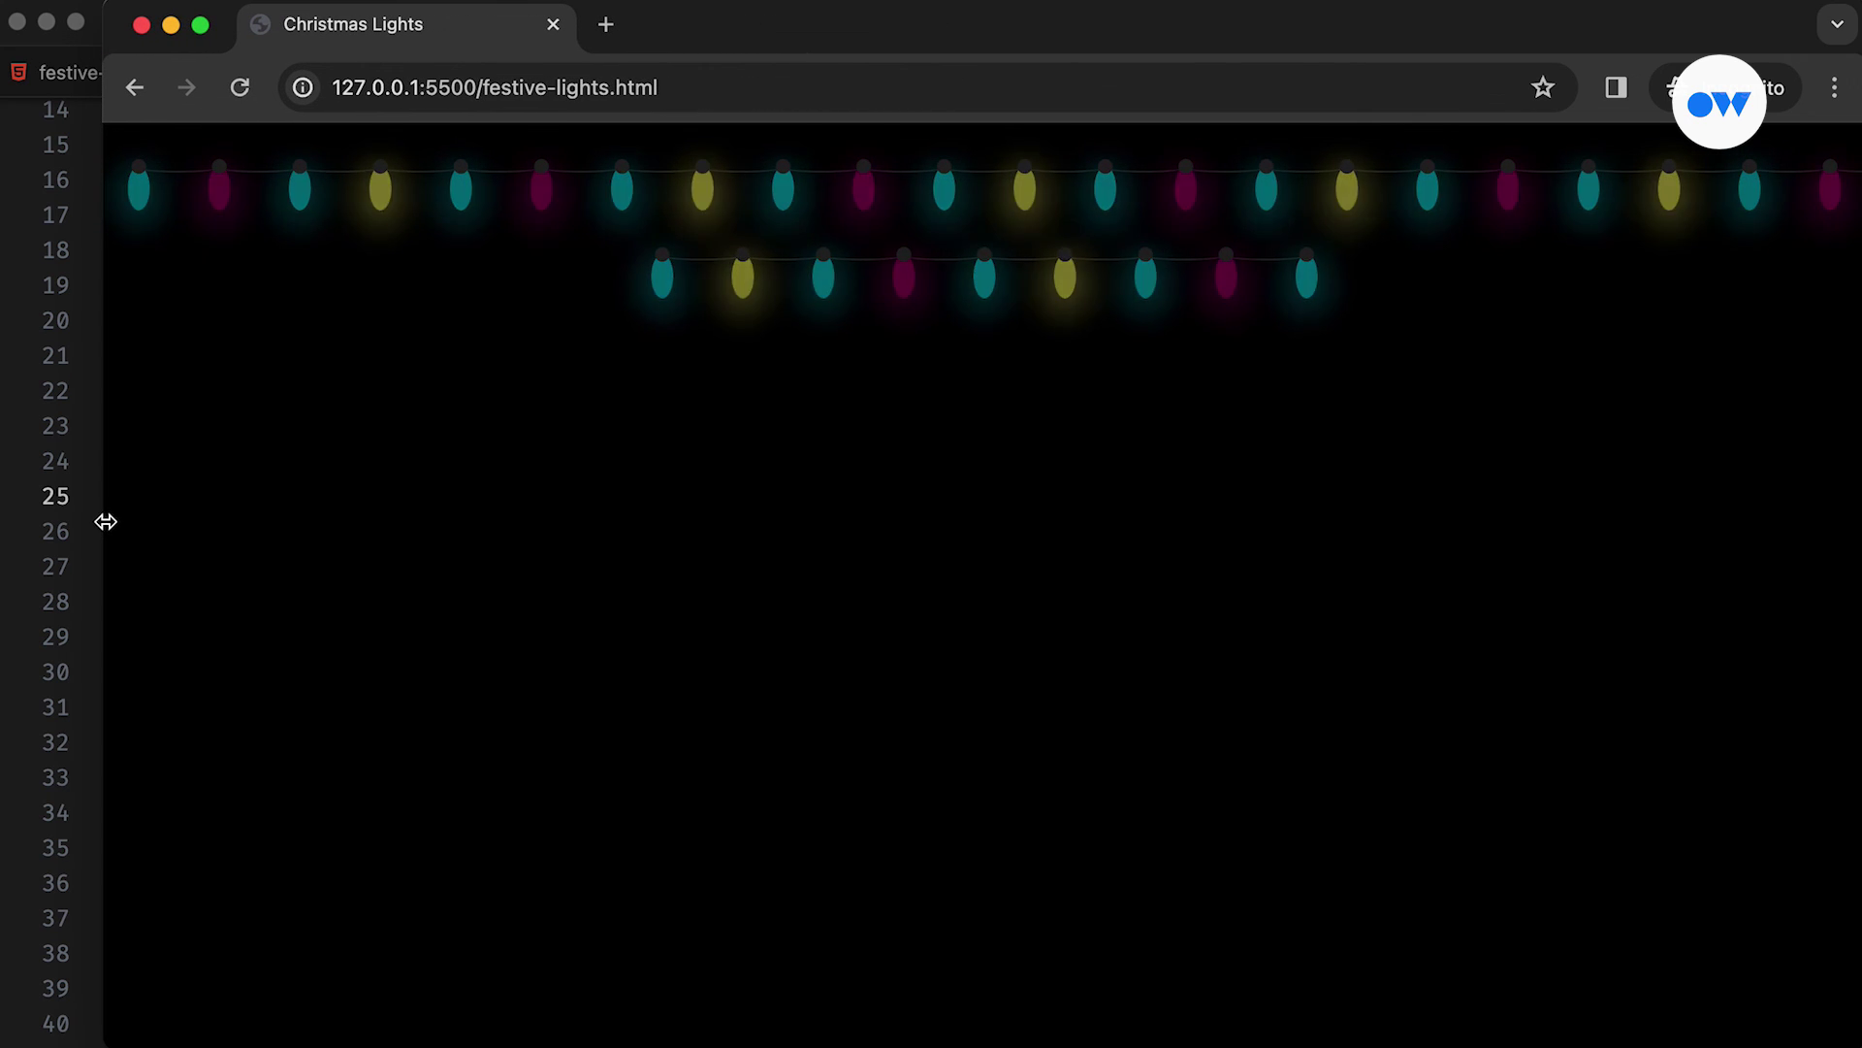